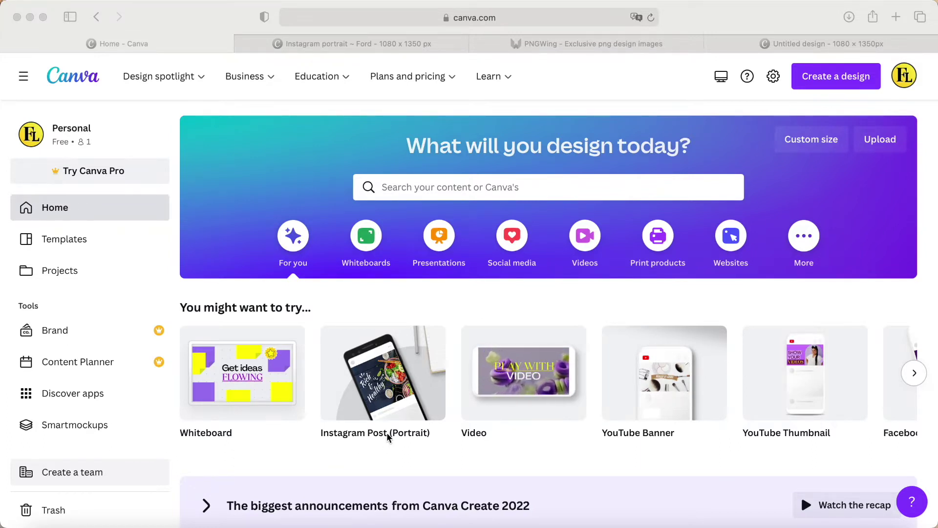
Switch from the Canva home page to the open "Instagram portrait ~ Ford" design
click(356, 44)
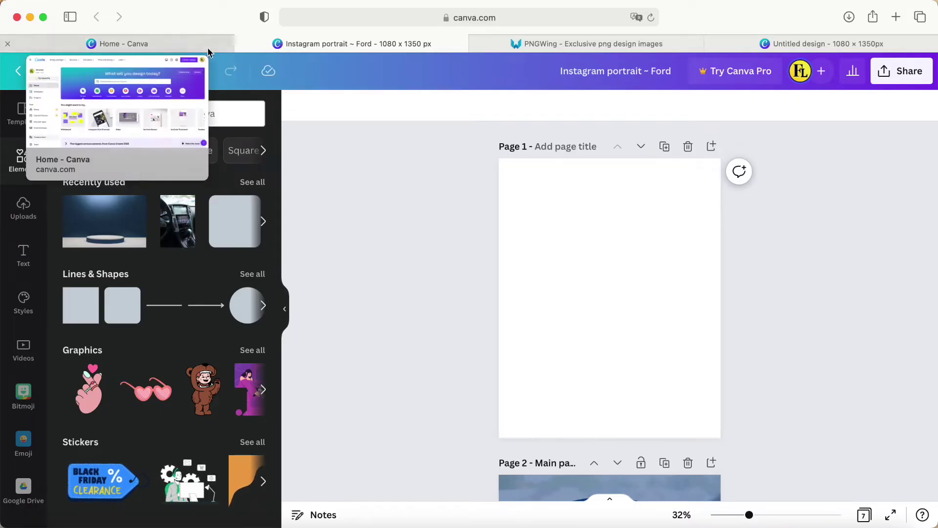
click(191, 46)
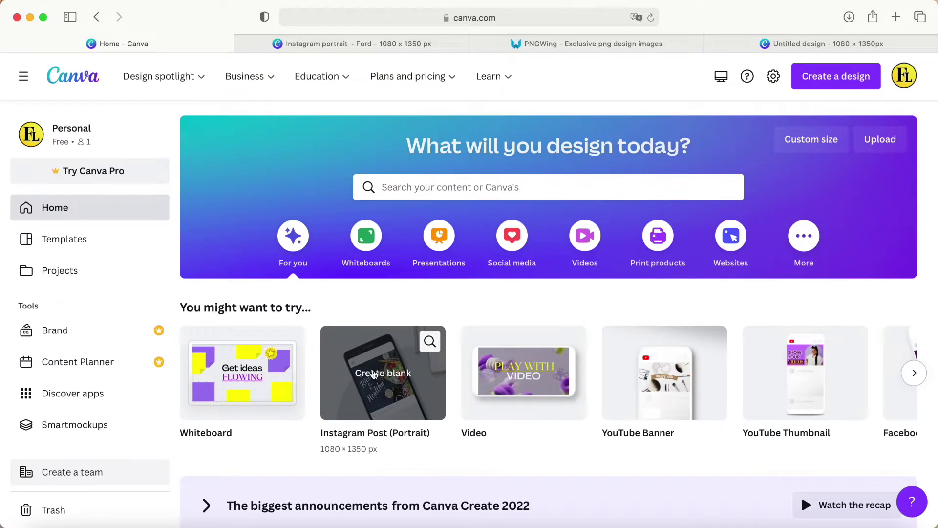
click(403, 42)
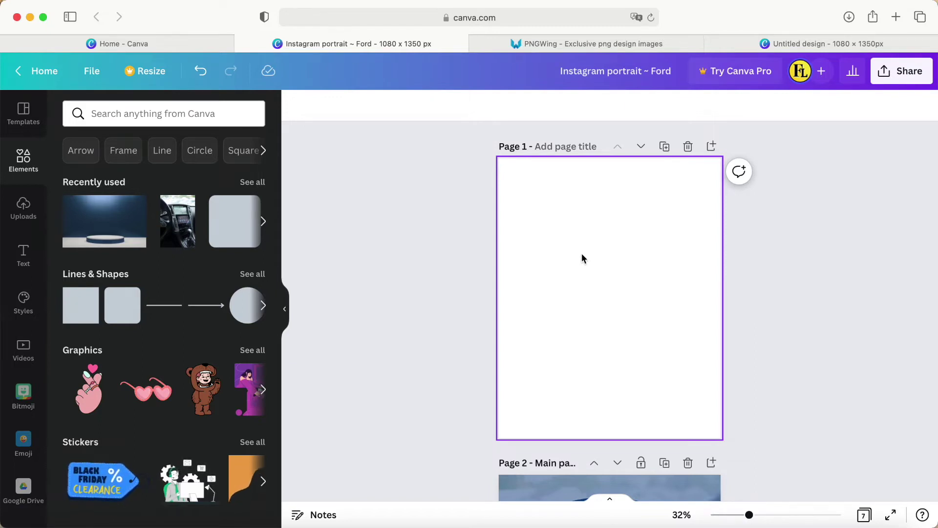
Search the Canva elements for "car" and browse the matching graphics and photos
click(142, 113)
text(car)
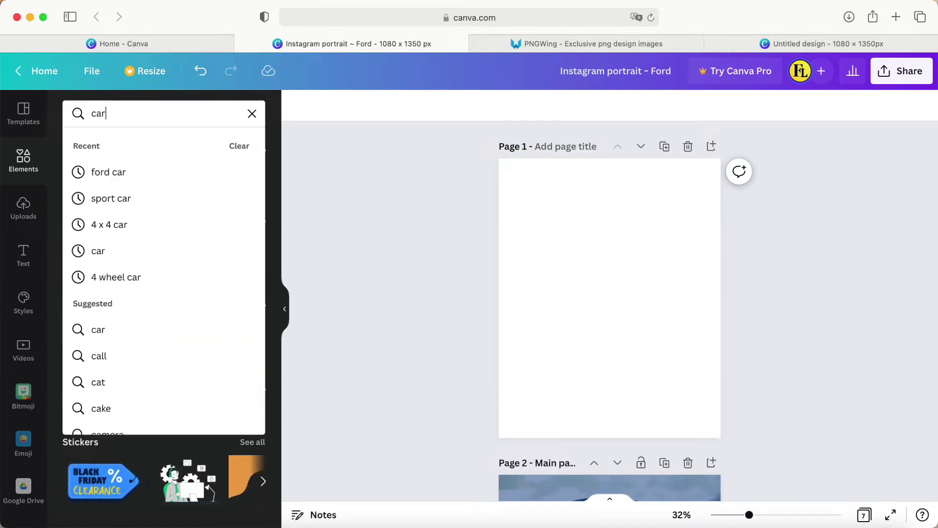
key(Return)
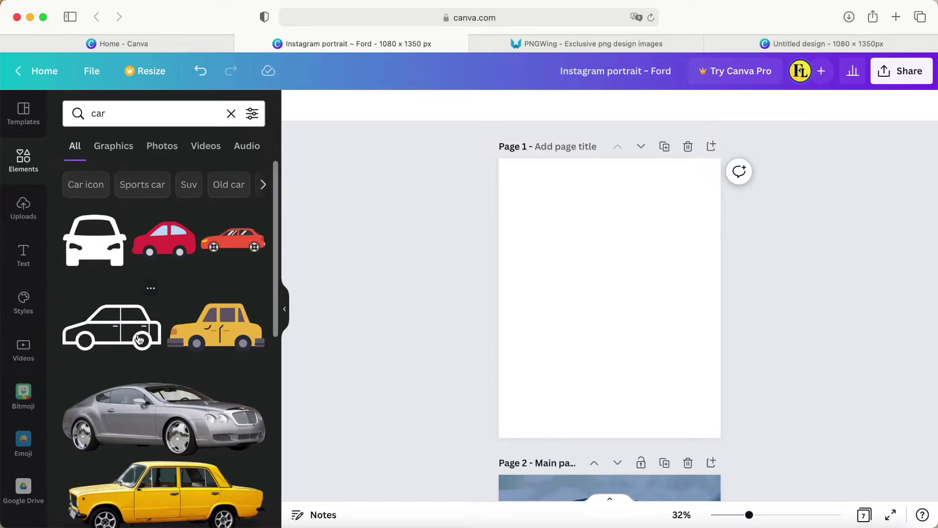
scroll(140, 364, down, 2)
scroll(155, 381, down, 4)
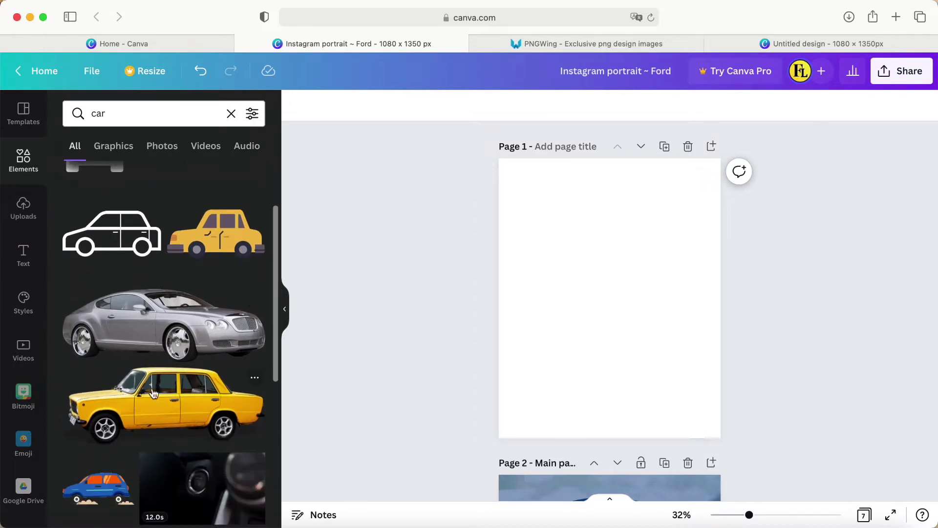
scroll(155, 443, down, 1)
scroll(155, 444, up, 6)
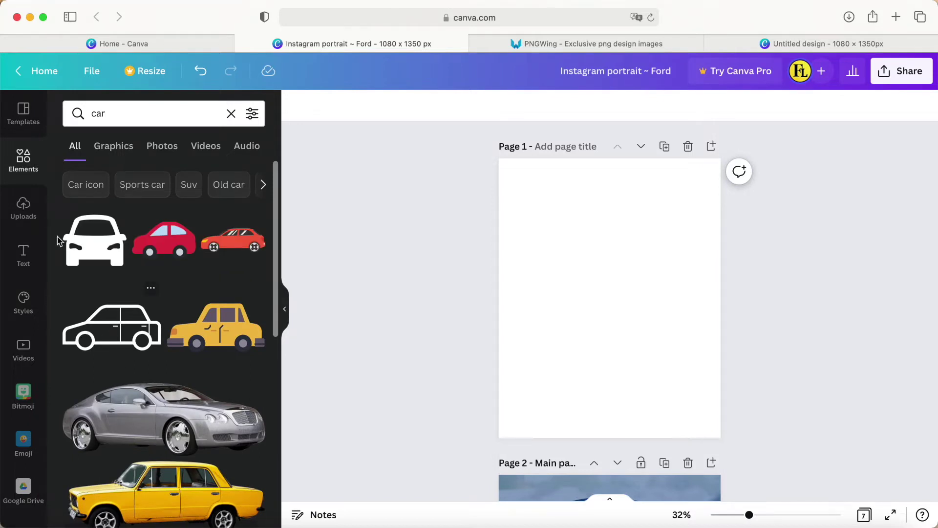
click(23, 160)
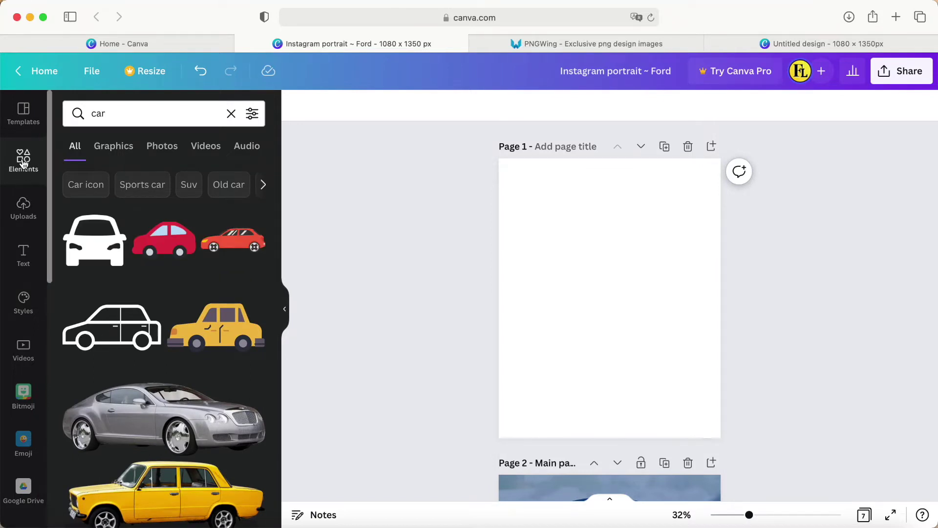
Switch to PNGWing, search for "ford ranger car" and open the blue 2011 Ford Ranger image's page
click(569, 47)
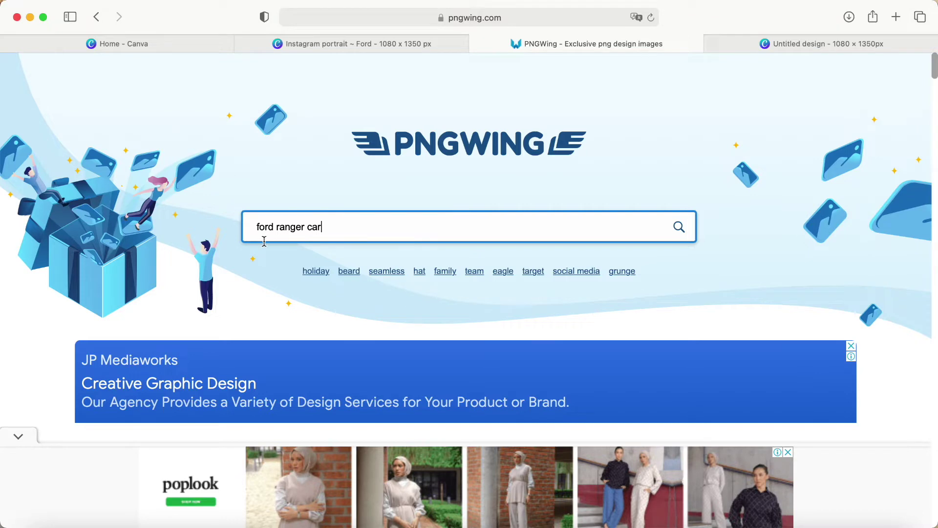
key(Return)
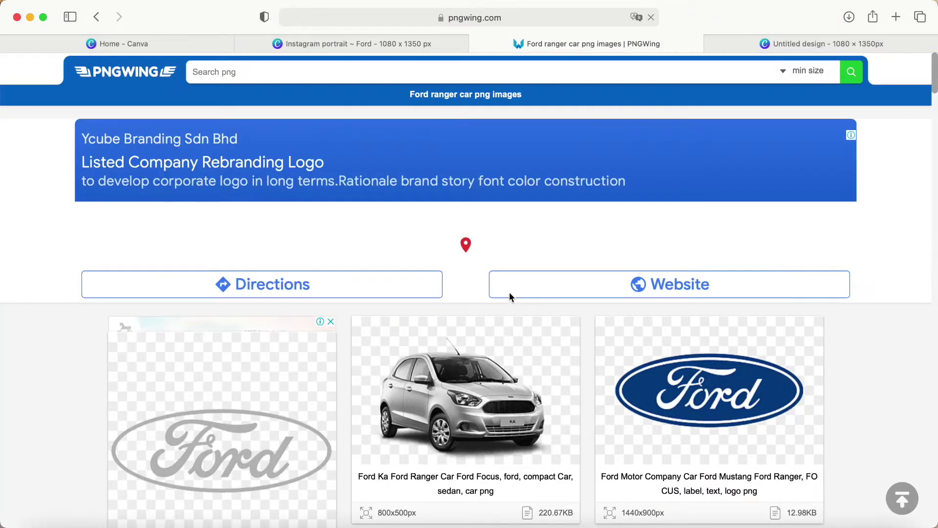
scroll(762, 321, down, 5)
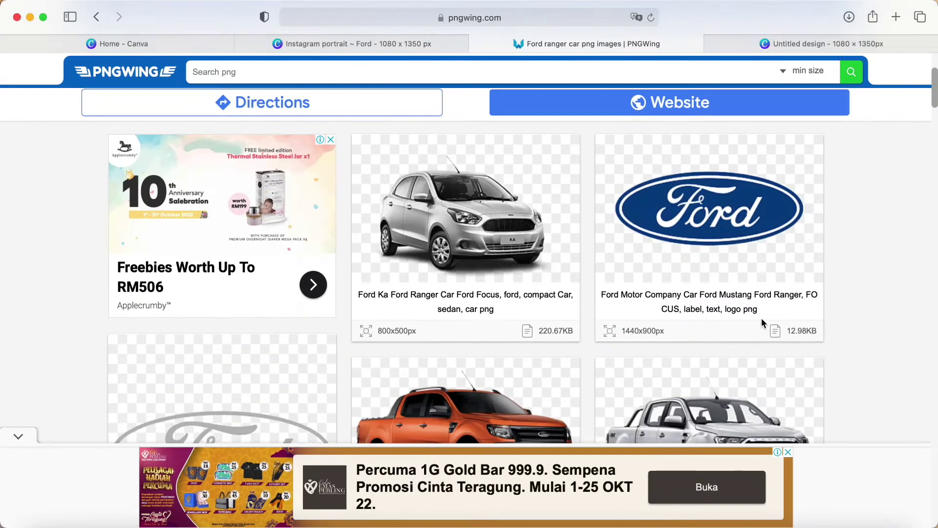
scroll(761, 321, down, 5)
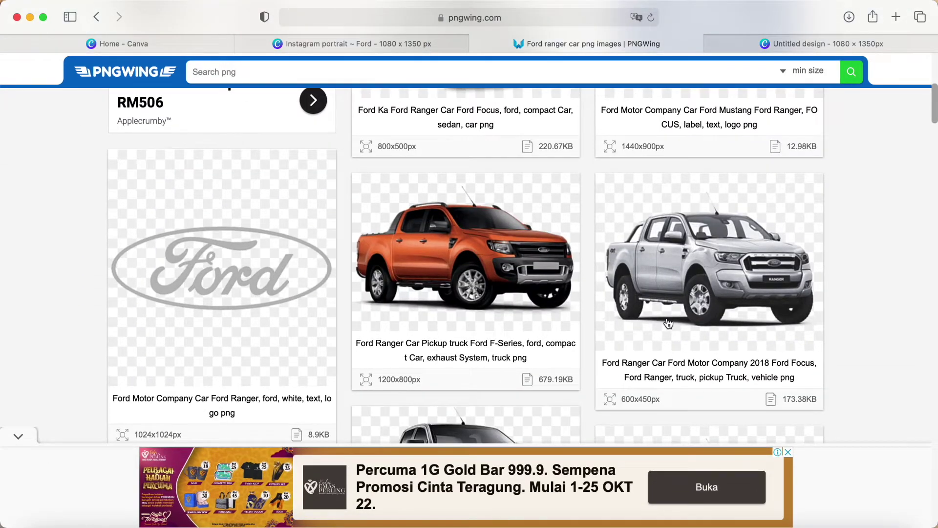
scroll(714, 269, down, 5)
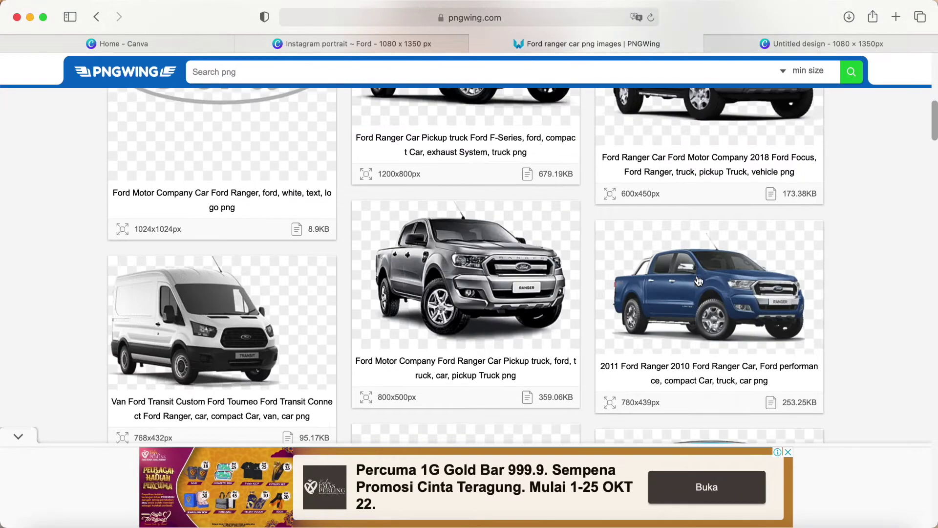
click(664, 297)
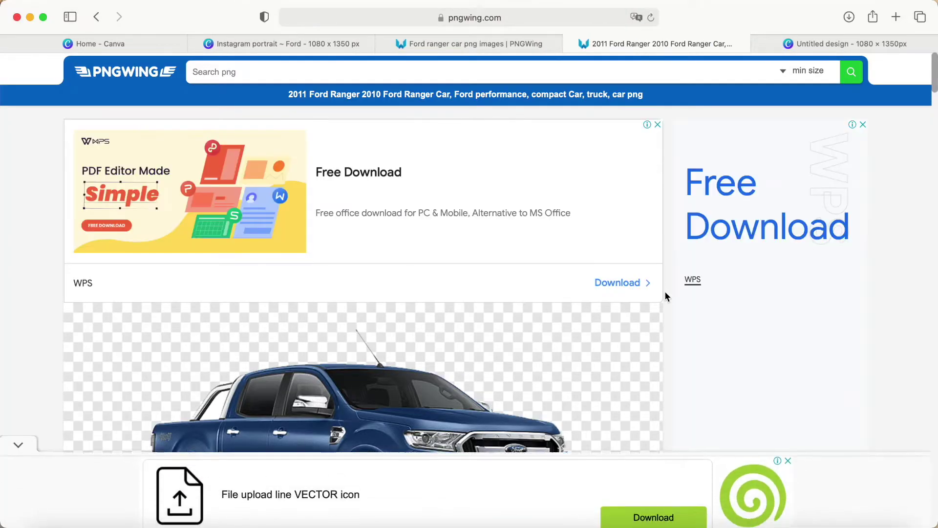
Examine the blue Ford Ranger PNG up close, along with its licence, tags, file details and download option
scroll(643, 290, down, 2)
scroll(642, 290, down, 6)
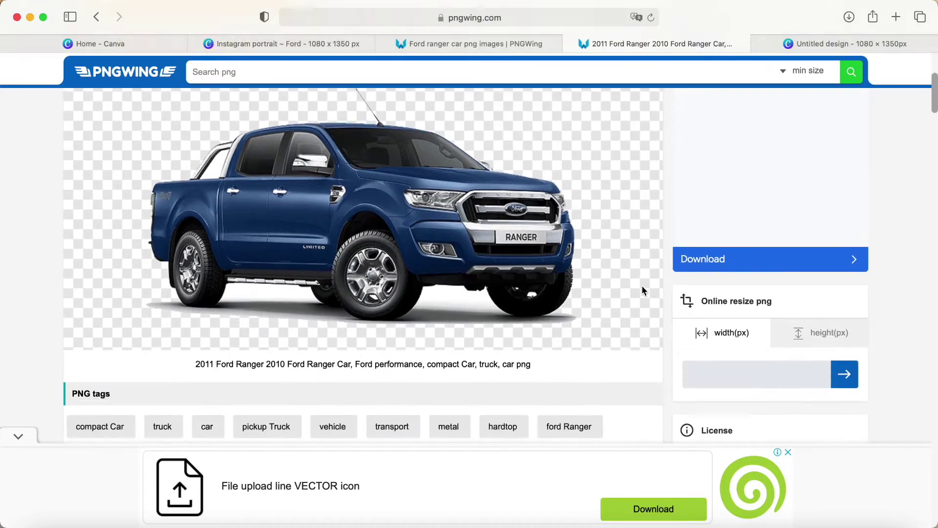
scroll(642, 290, down, 3)
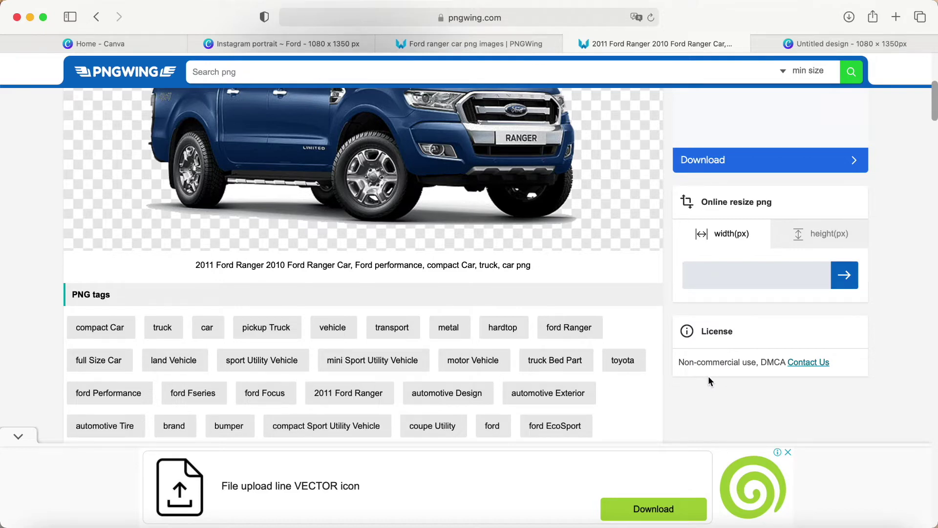
scroll(453, 246, up, 3)
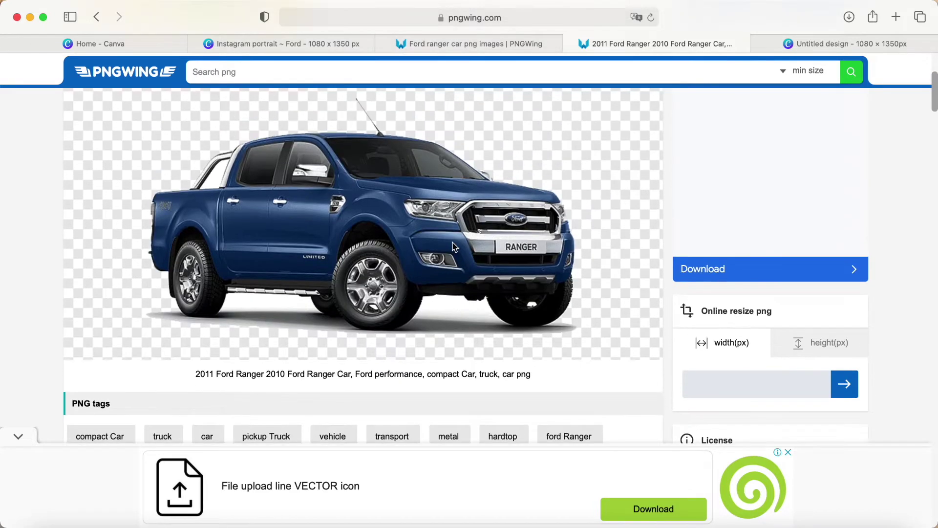
scroll(316, 225, down, 8)
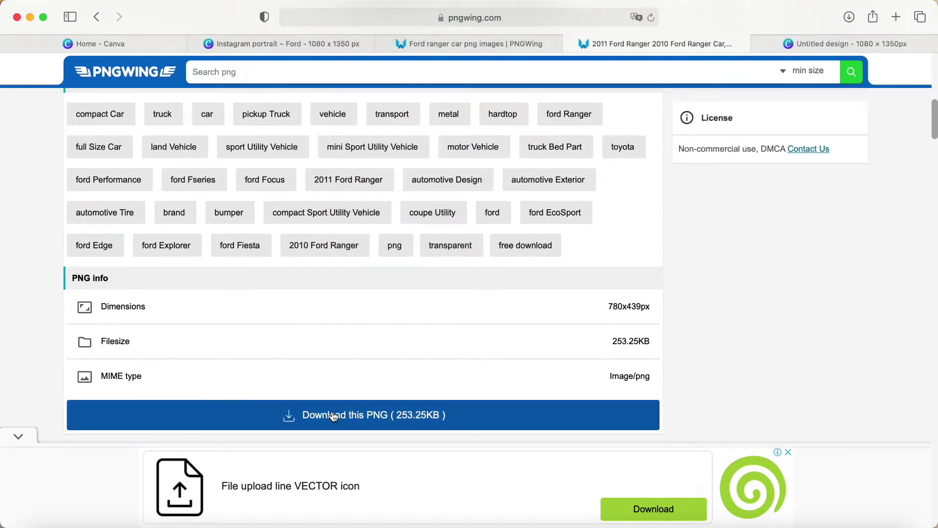
scroll(332, 415, up, 8)
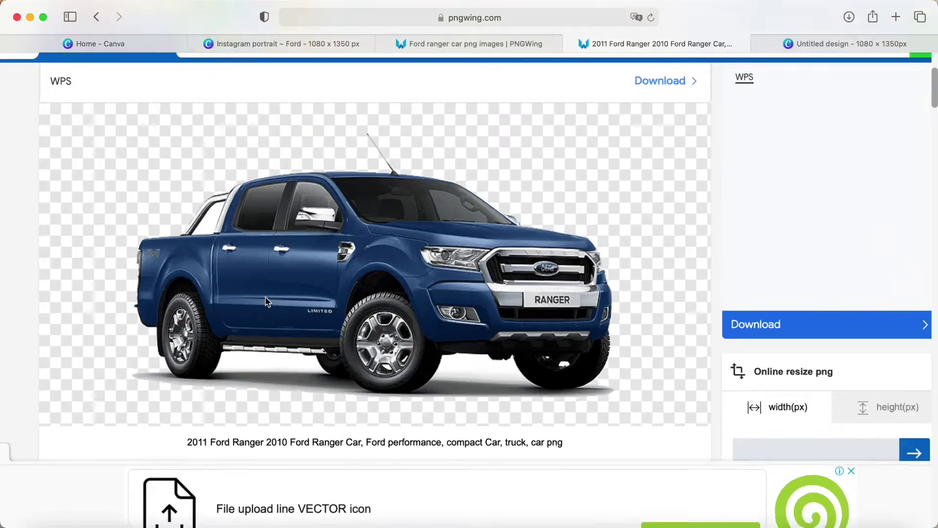
scroll(267, 302, up, 3)
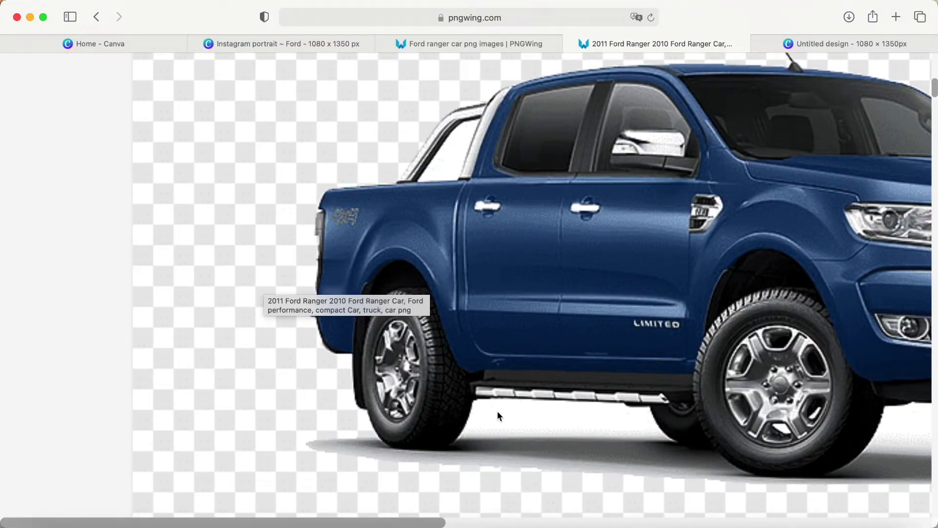
scroll(519, 412, right, 3)
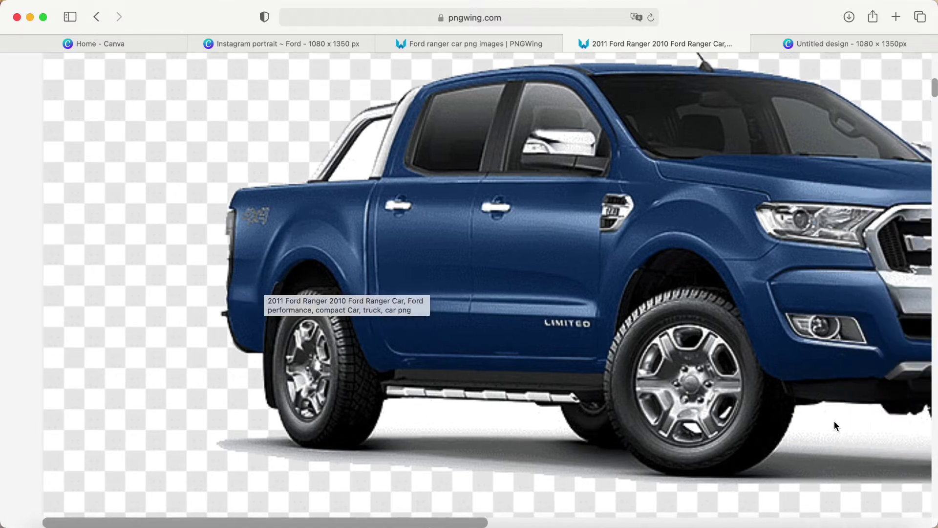
scroll(835, 425, right, 3)
scroll(743, 435, down, 3)
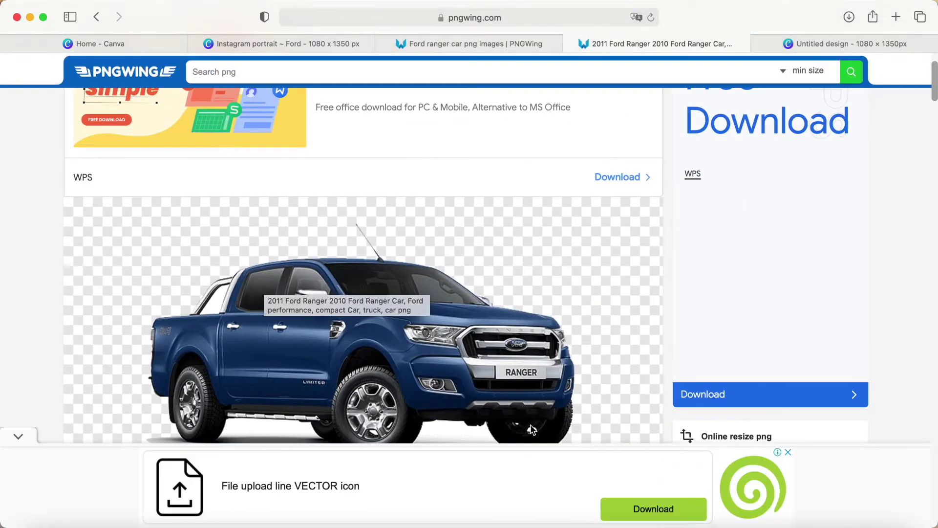
scroll(465, 344, down, 3)
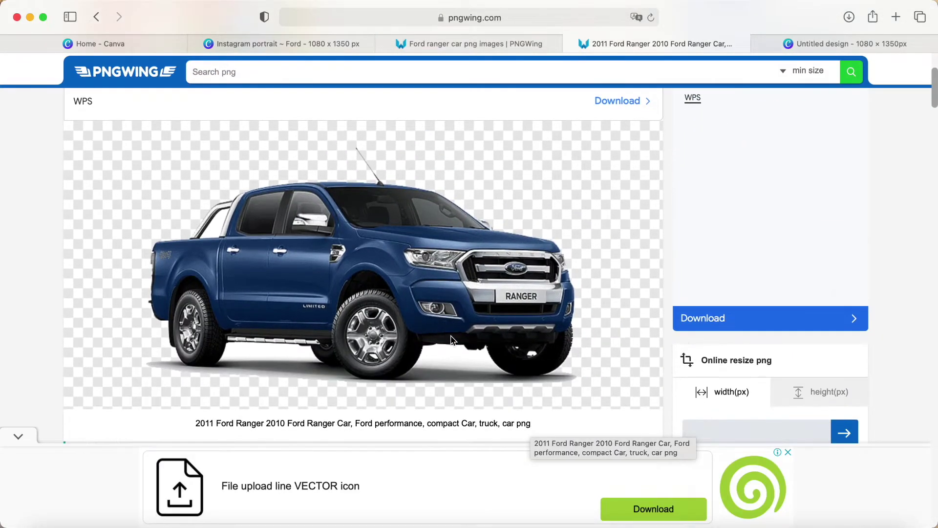
scroll(434, 334, down, 5)
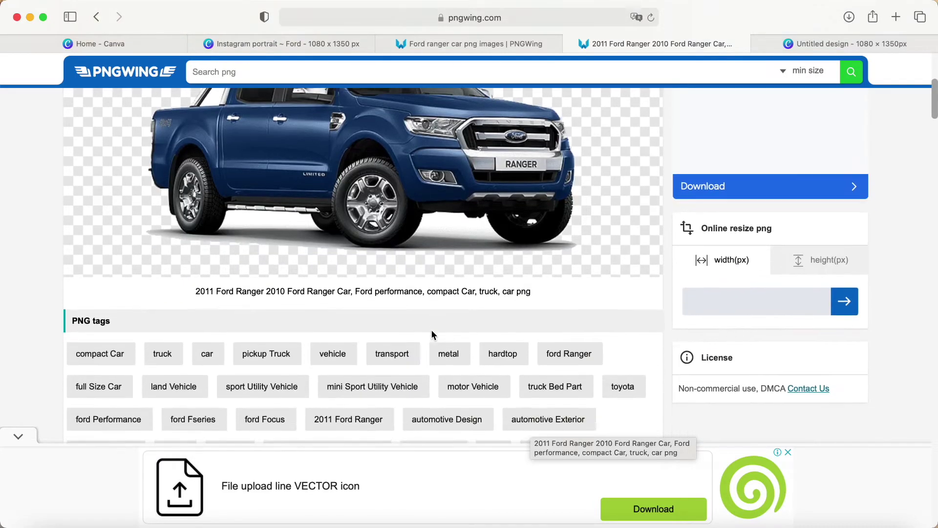
scroll(431, 330, up, 3)
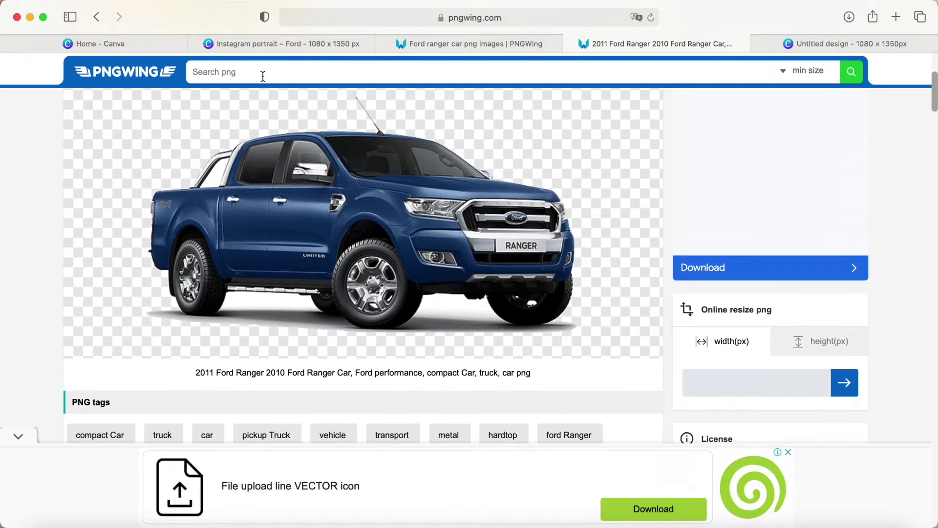
Return to the Canva Ford design, add the recently used blue podium photo to page 1 and view its image information
click(262, 43)
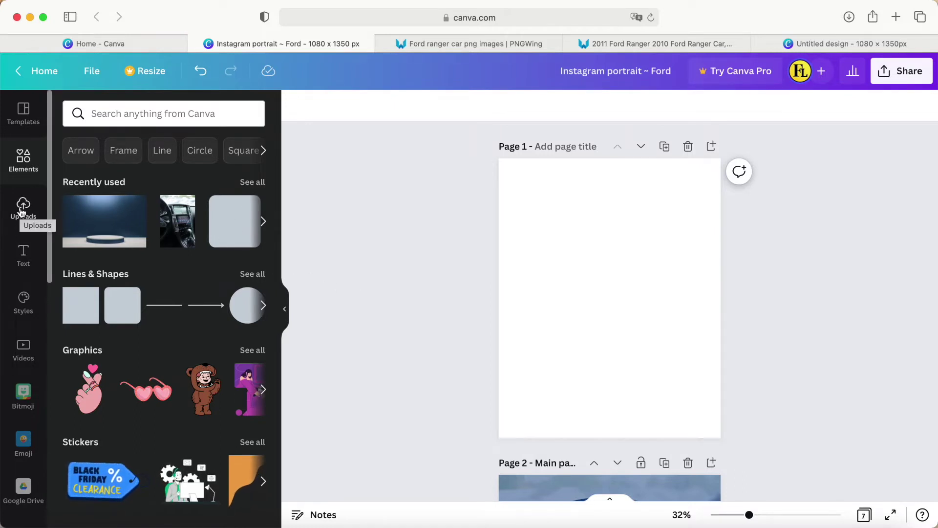
click(108, 229)
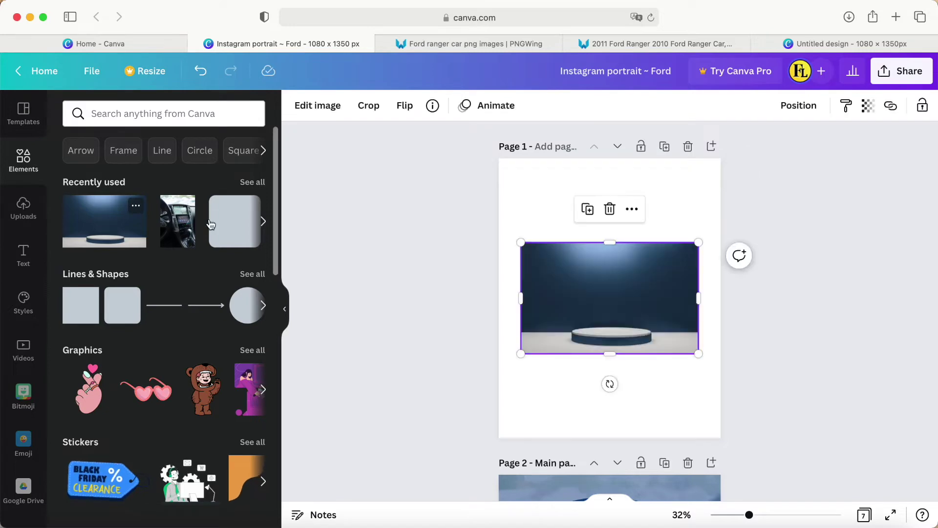
click(433, 106)
scroll(452, 150, up, 5)
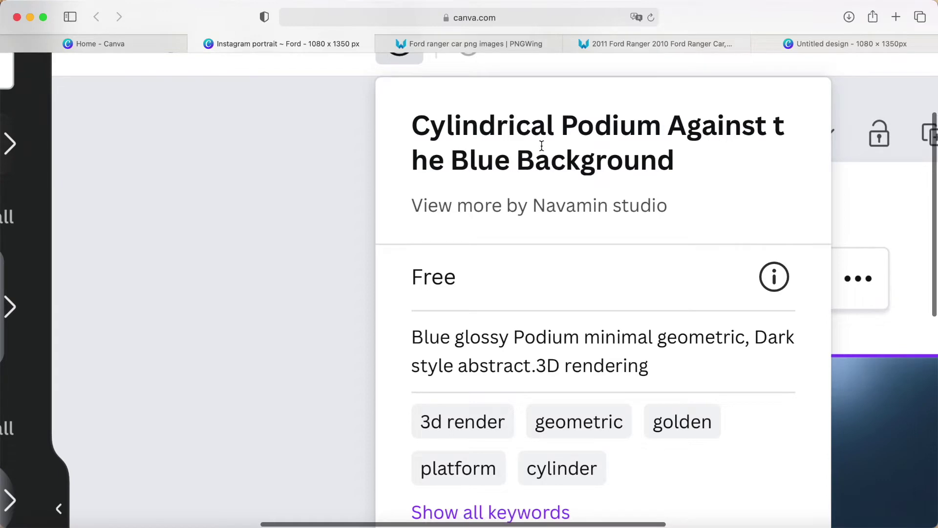
scroll(541, 145, down, 5)
Search the elements for "cylinder", limit the results to photos and locate the blue podium photo among them
click(117, 116)
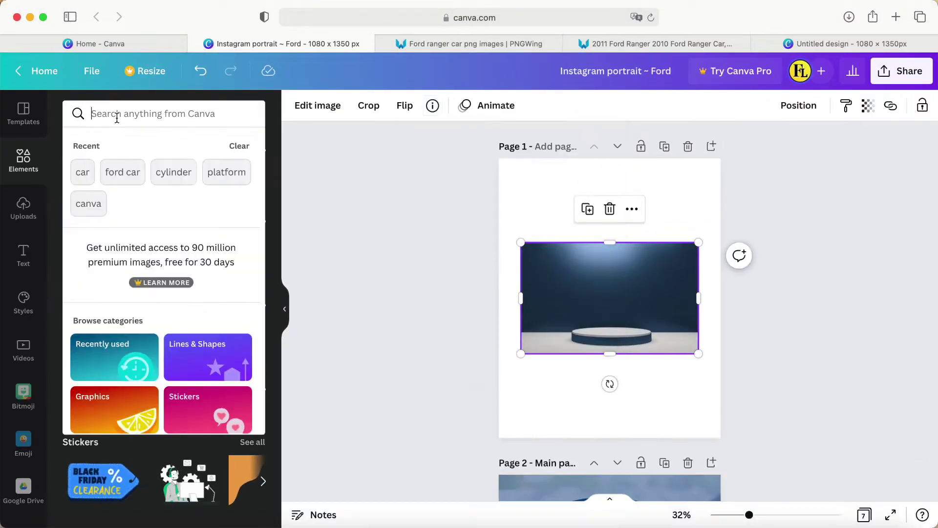
click(172, 180)
scroll(143, 272, down, 6)
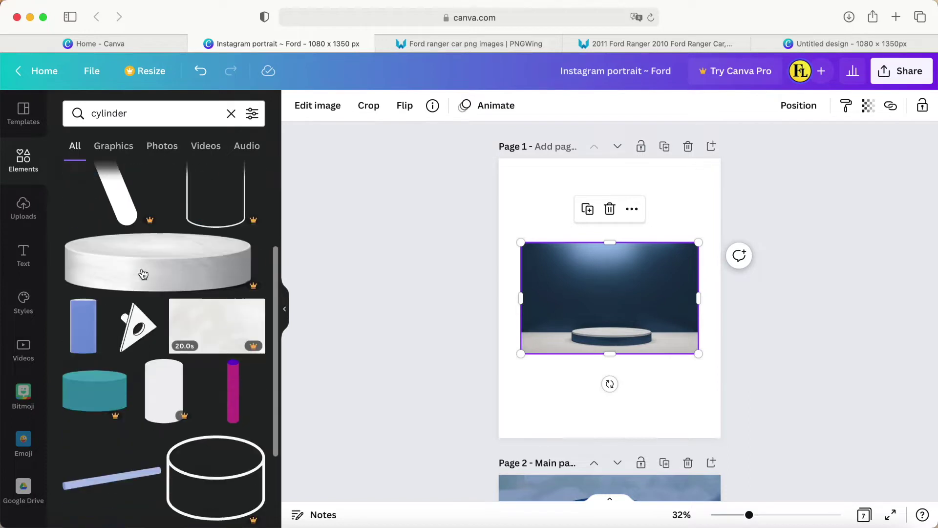
scroll(143, 272, down, 3)
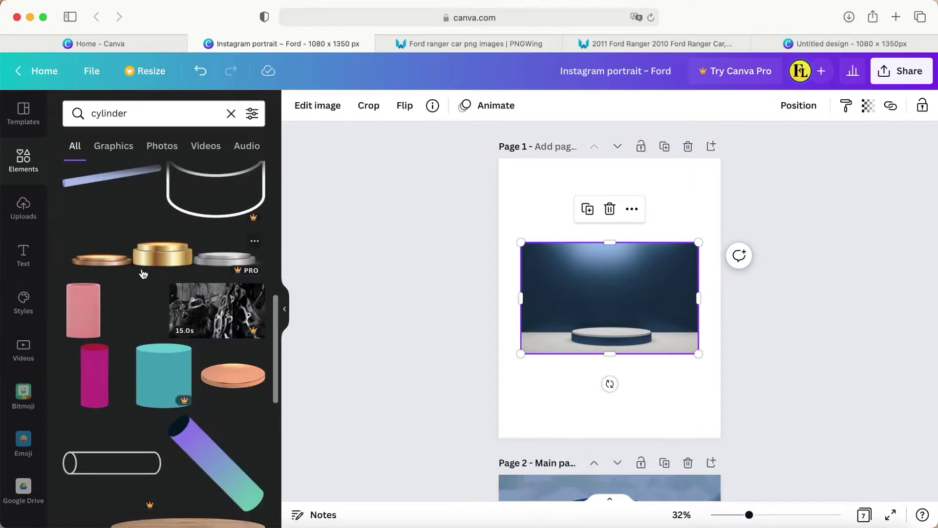
scroll(143, 273, down, 10)
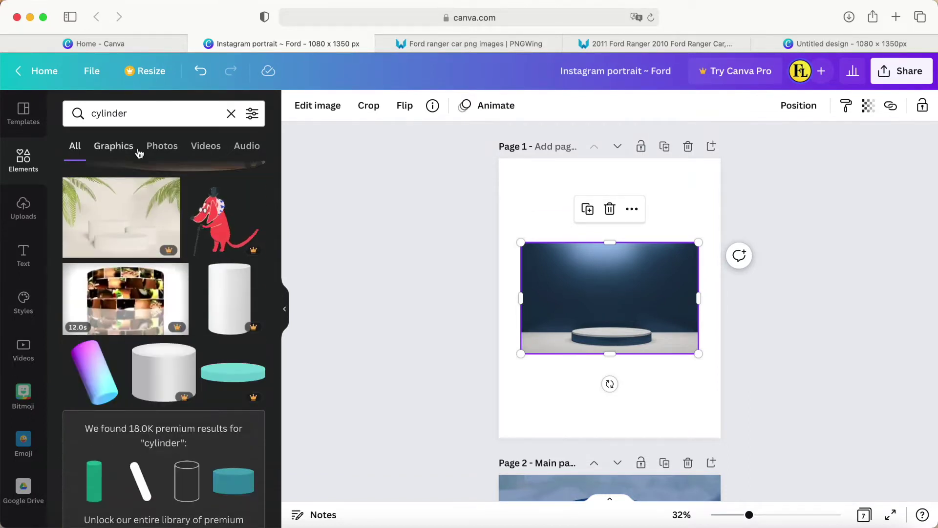
click(157, 148)
scroll(165, 321, down, 5)
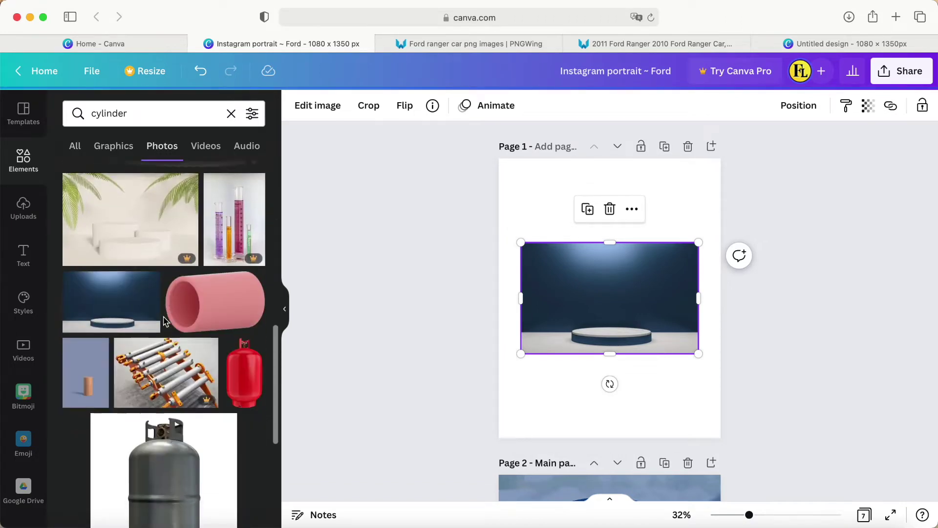
scroll(93, 289, up, 5)
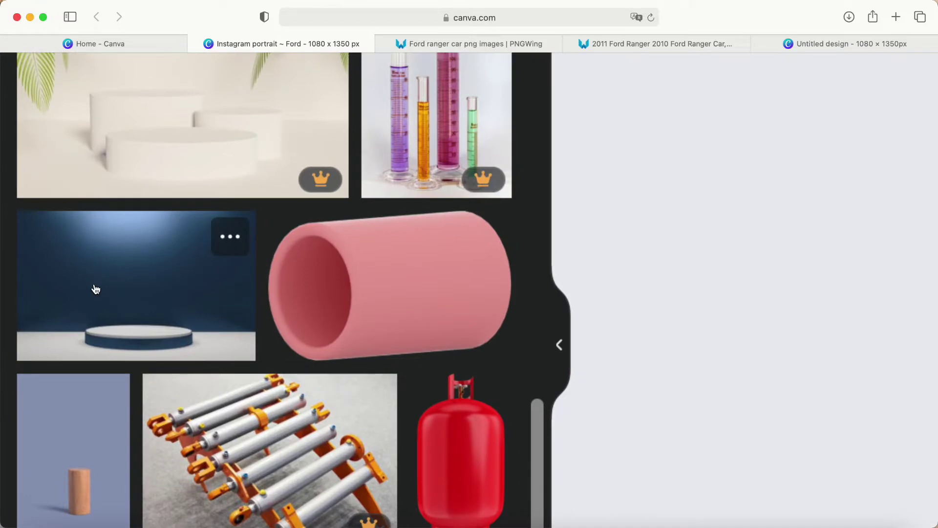
click(95, 288)
scroll(93, 291, down, 5)
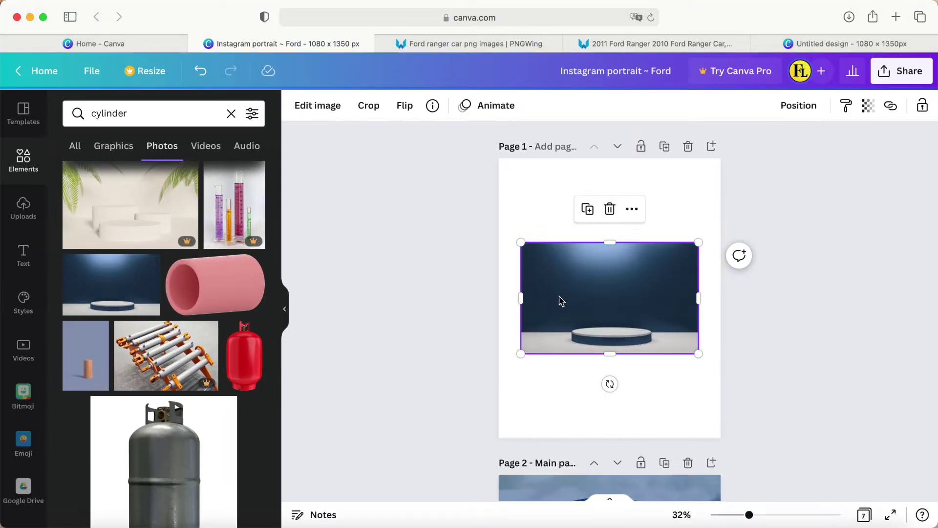
Set the blue podium photo as page 1's background and shift it slightly left within the page crop
right_click(592, 296)
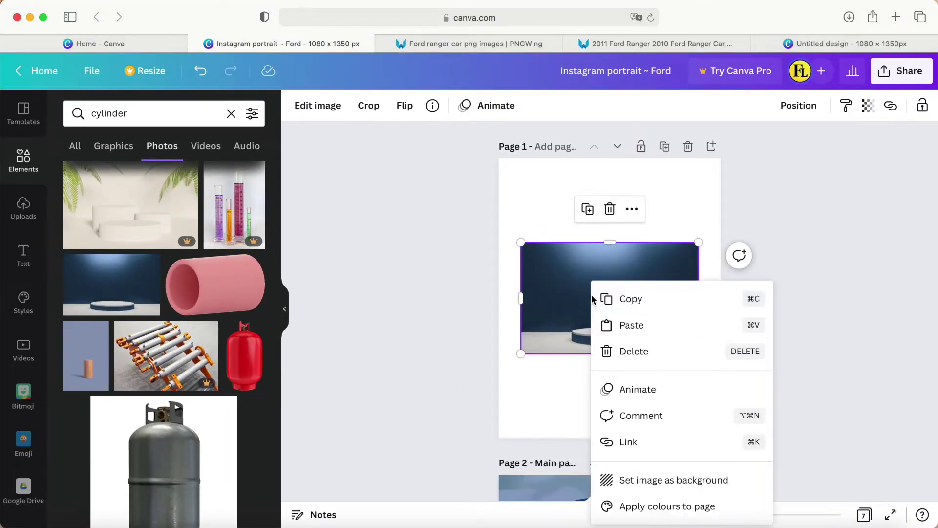
click(660, 483)
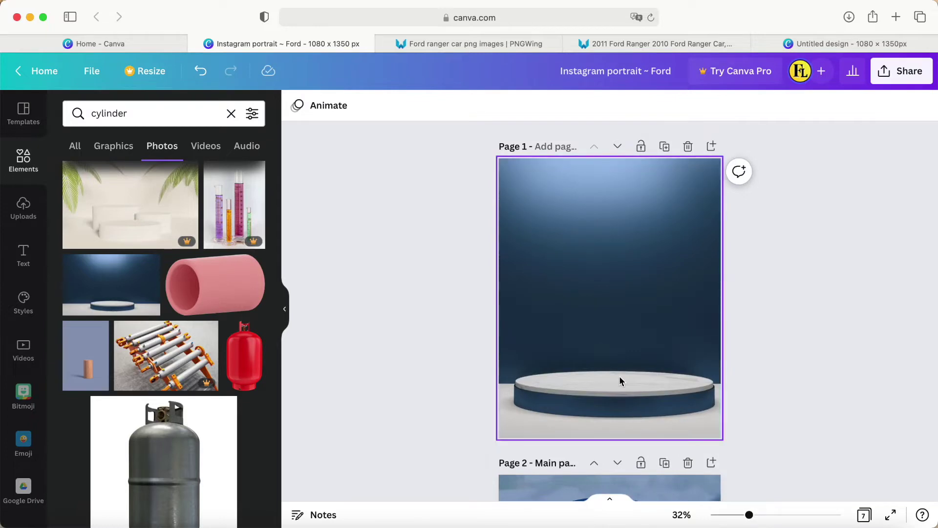
double_click(617, 396)
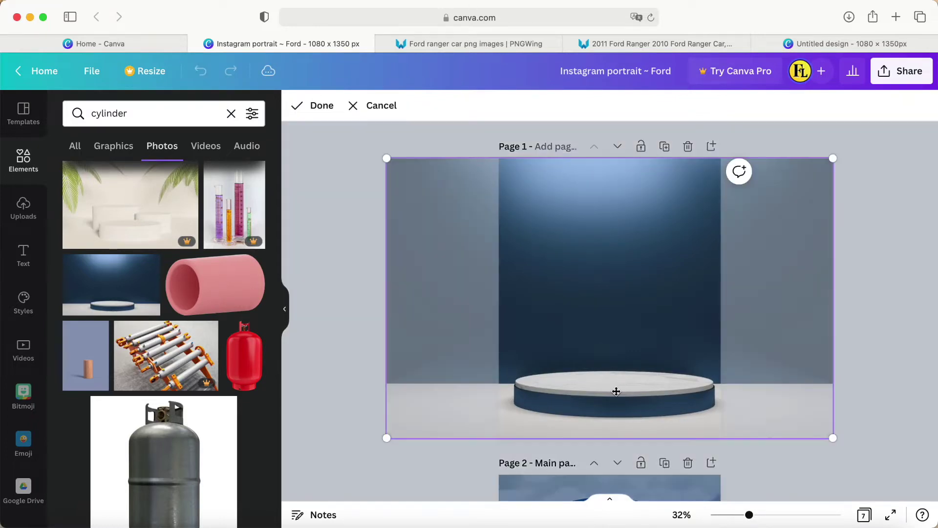
drag(605, 360, 602, 361)
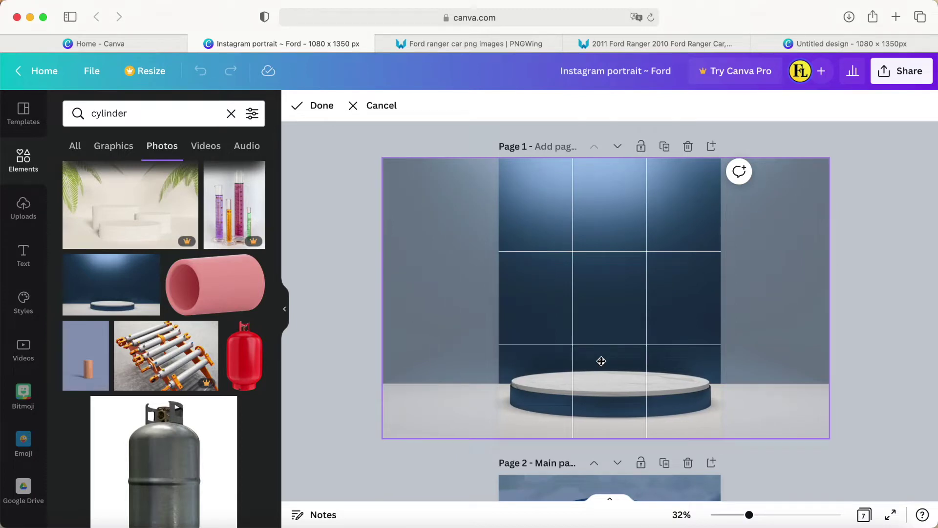
click(357, 306)
click(357, 305)
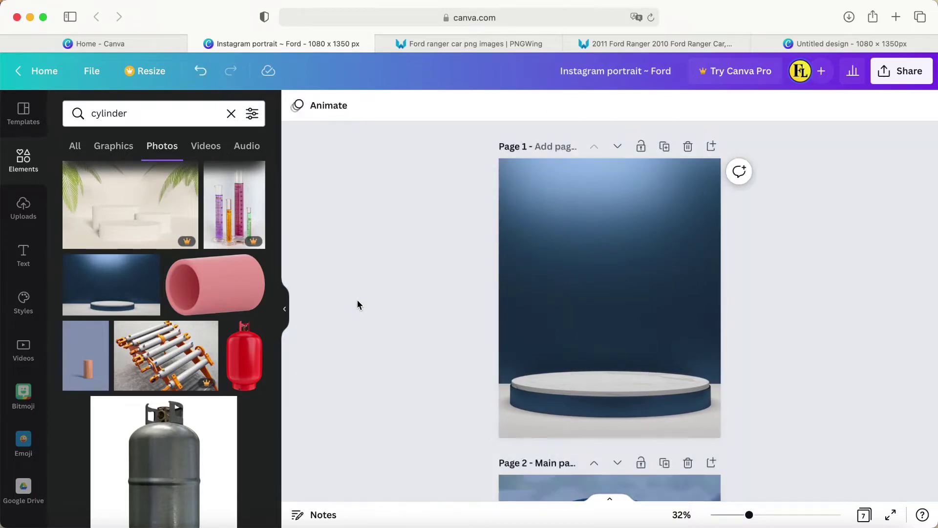
Add the recently used car interior photo to page 1, aligned to the upper-left corner and widened to the full page width
click(615, 326)
click(11, 160)
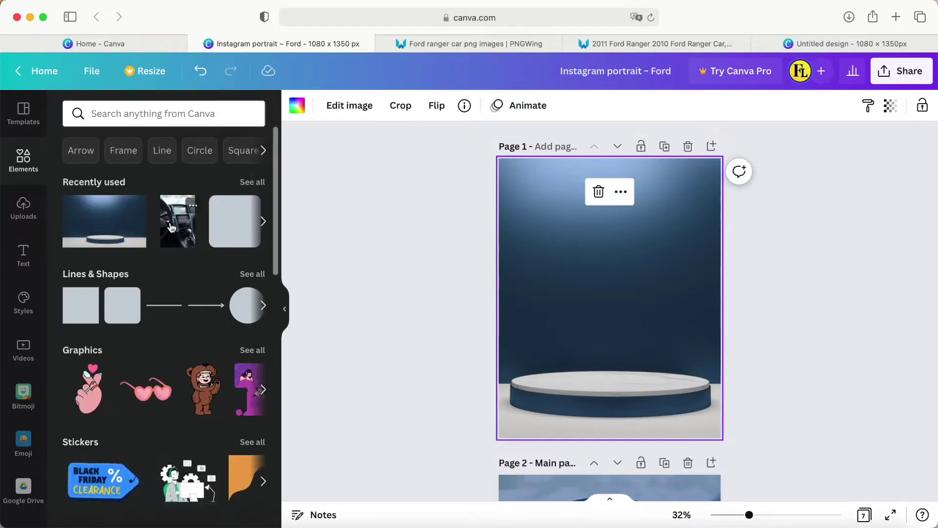
click(172, 227)
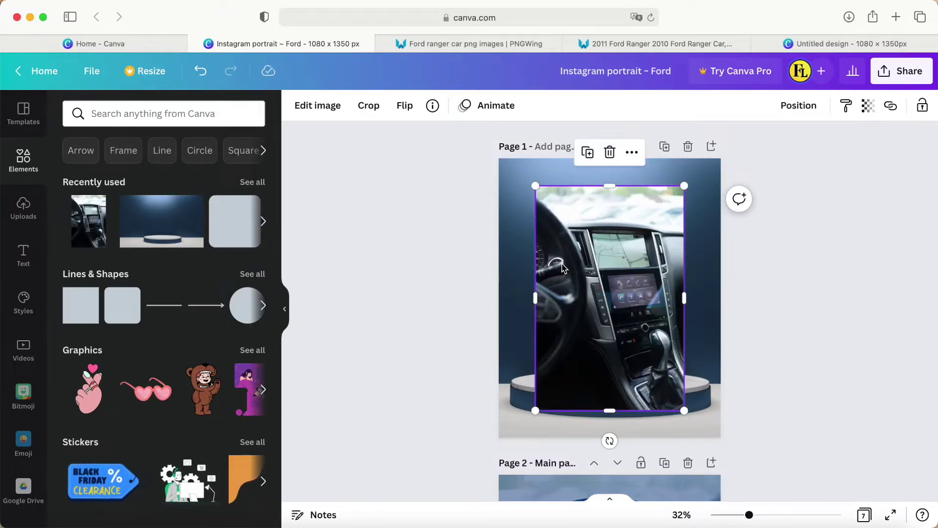
drag(605, 271, 569, 237)
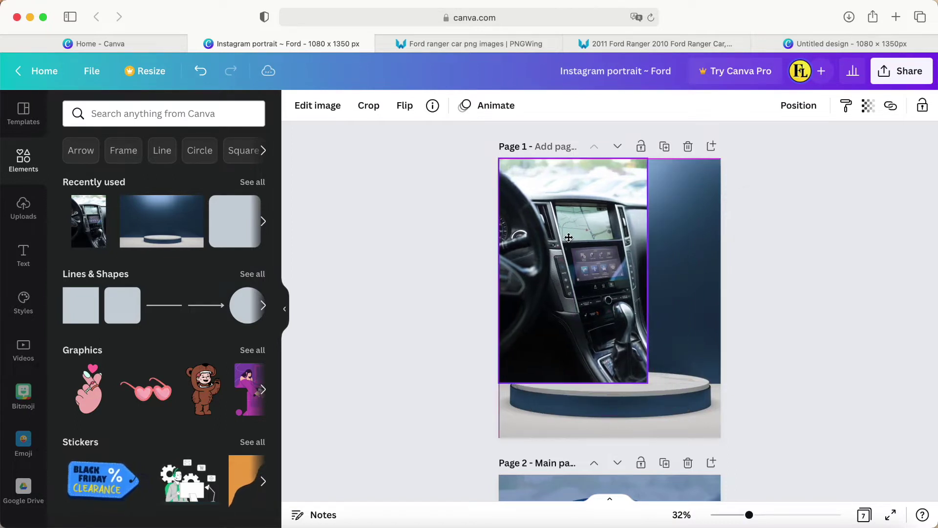
drag(648, 271, 723, 270)
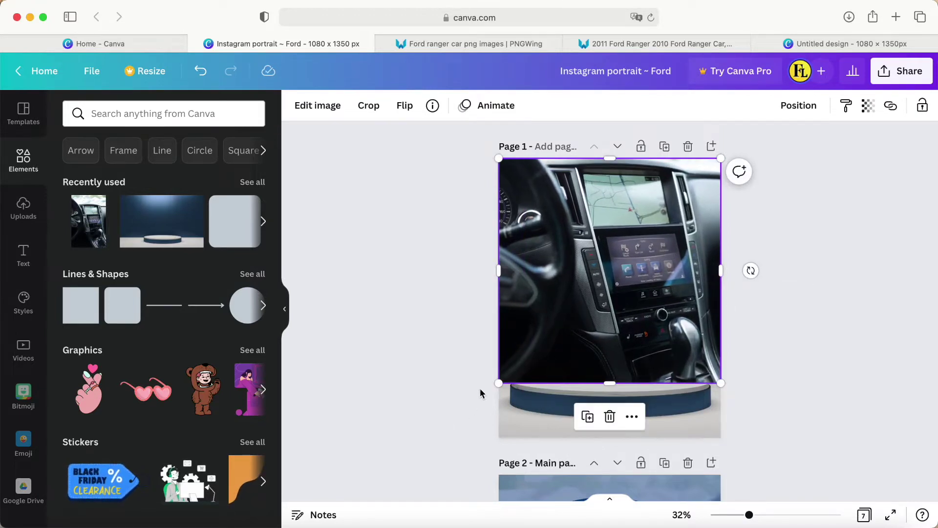
Flip the car interior photo horizontally
right_click(594, 292)
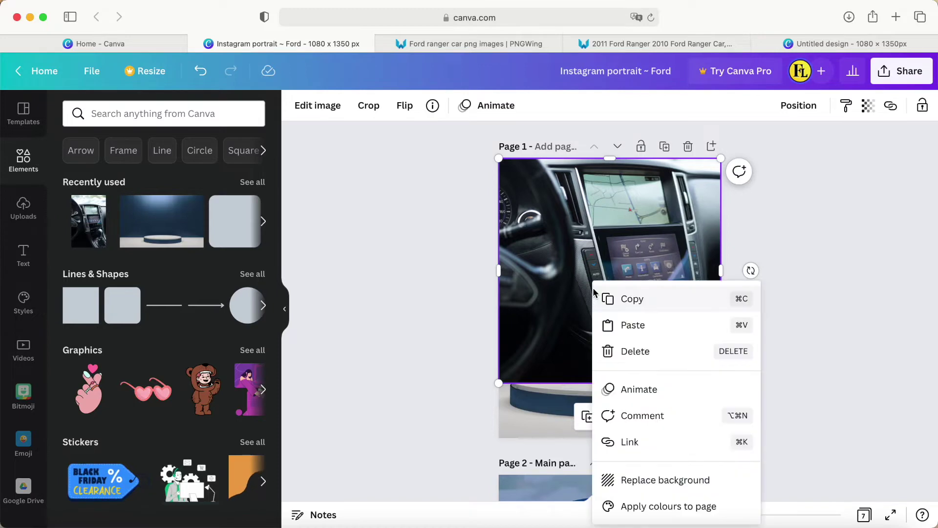
key(Escape)
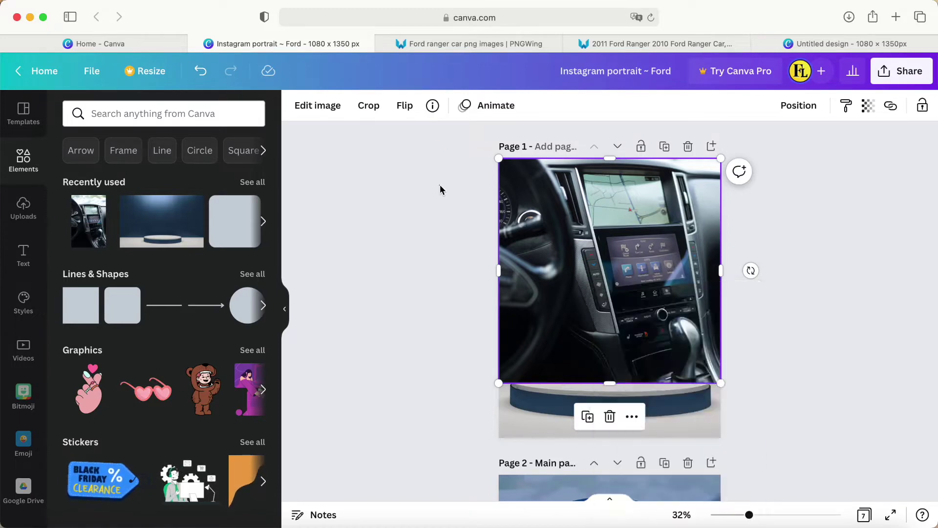
click(405, 106)
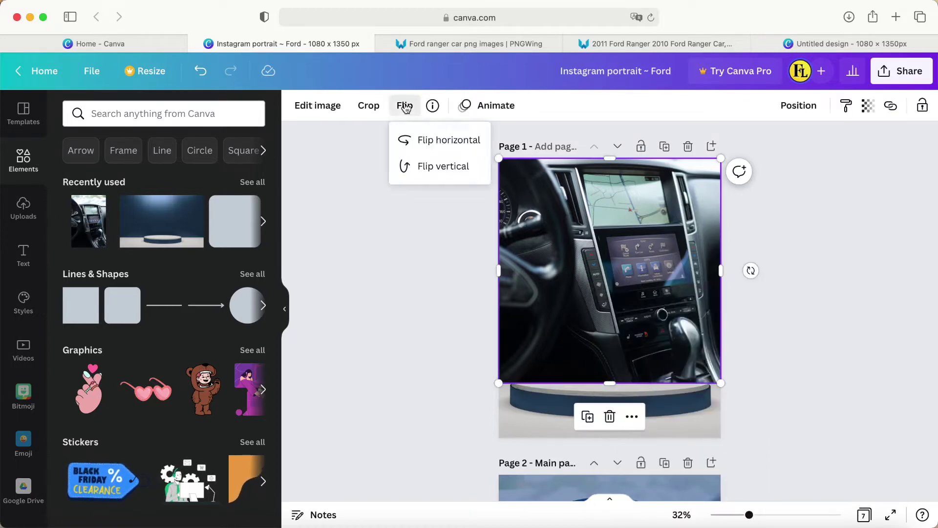
click(410, 141)
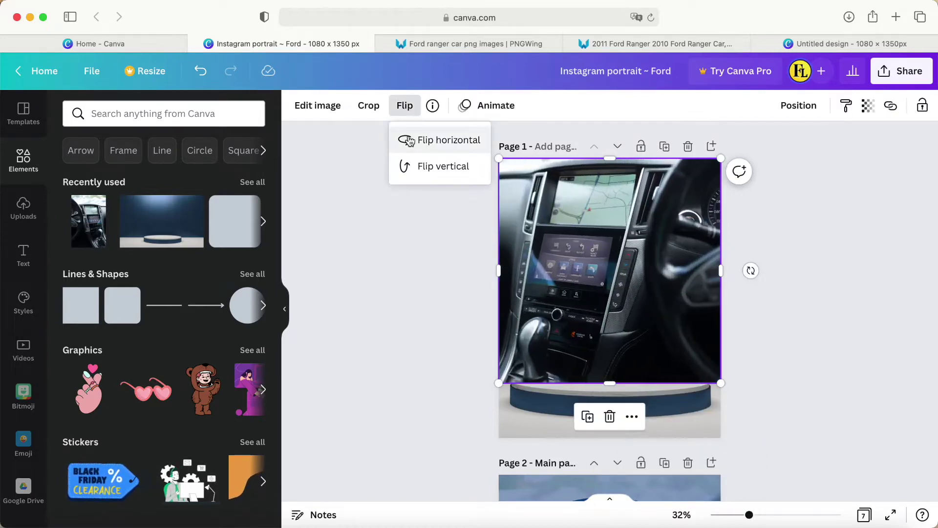
click(595, 269)
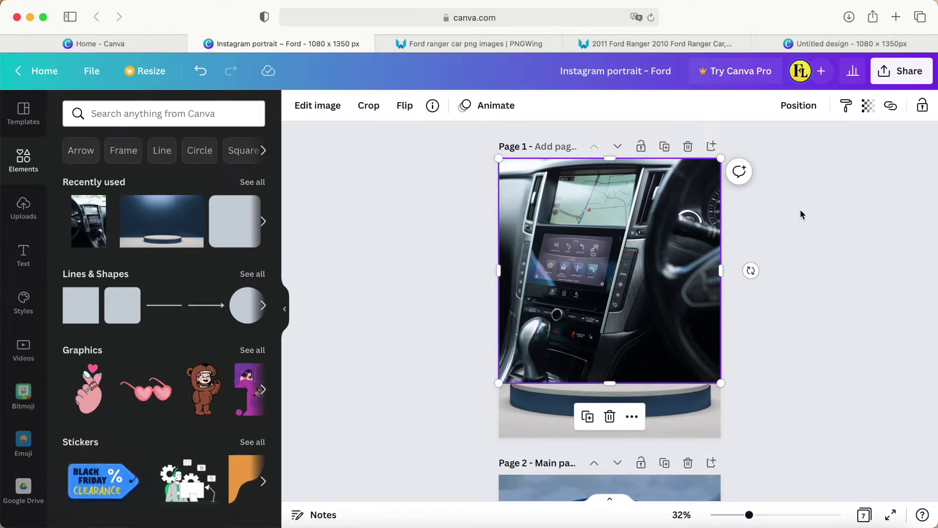
Set the car interior photo's transparency to 15 so it blends into the blue background
click(867, 107)
drag(864, 163, 754, 165)
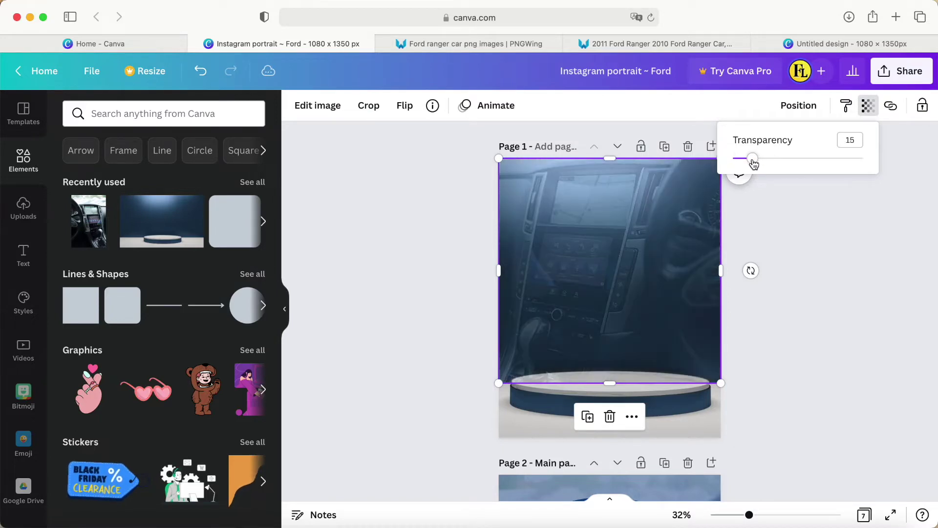
click(773, 225)
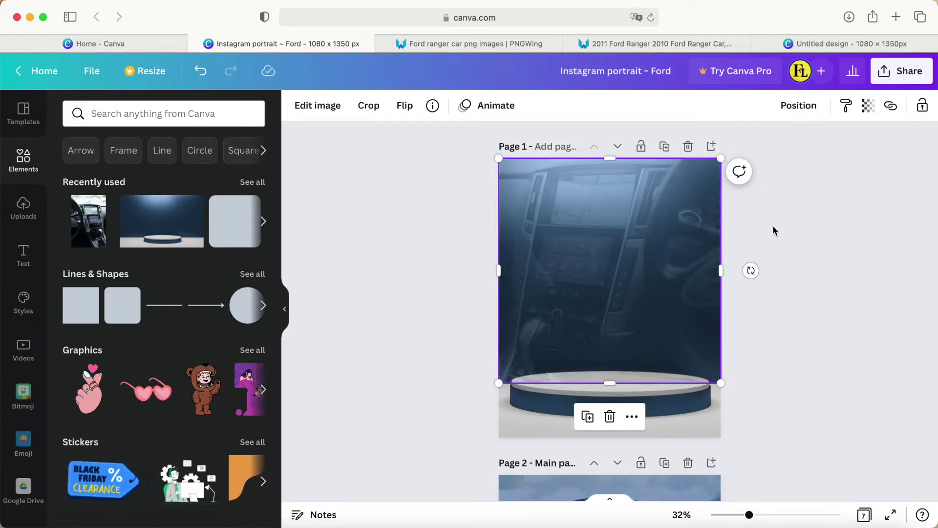
click(773, 225)
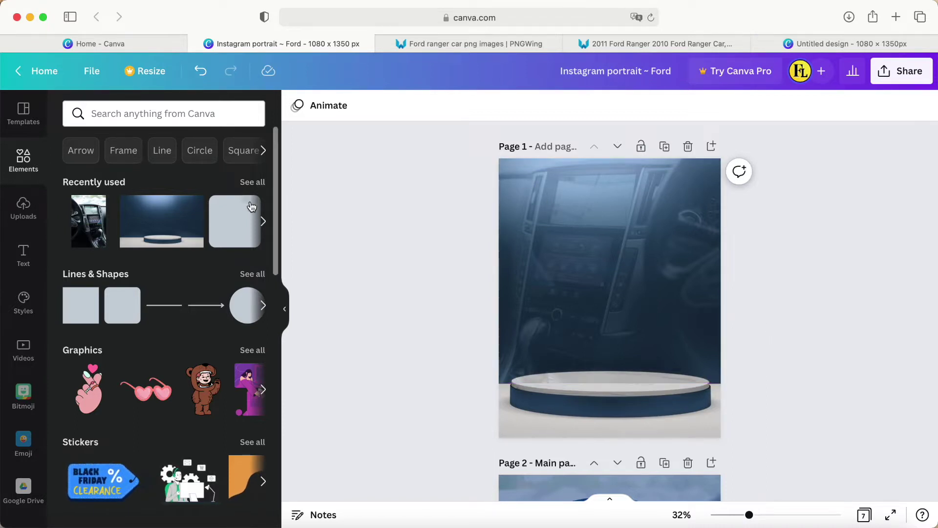
Add a circle shape to page 1, flatten it into a small ellipse and place it near the page's upper-left corner
click(77, 316)
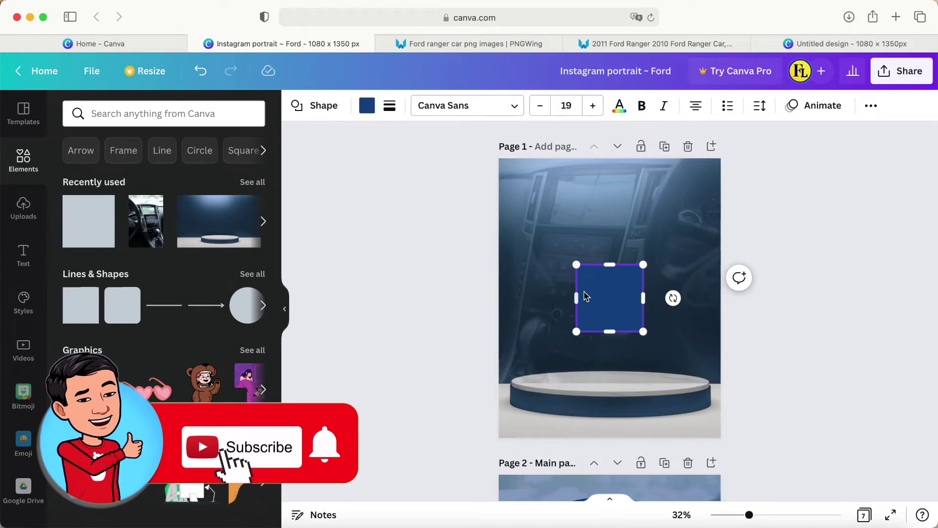
key(Delete)
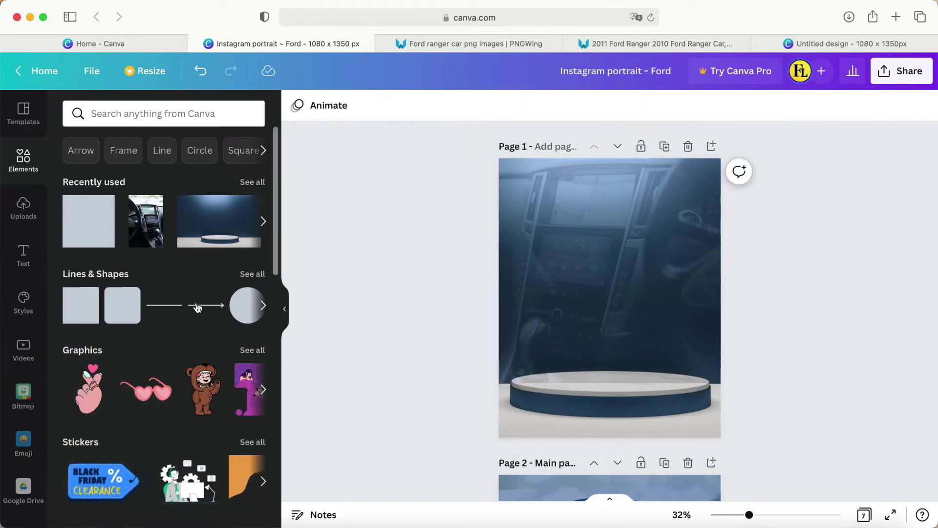
click(239, 312)
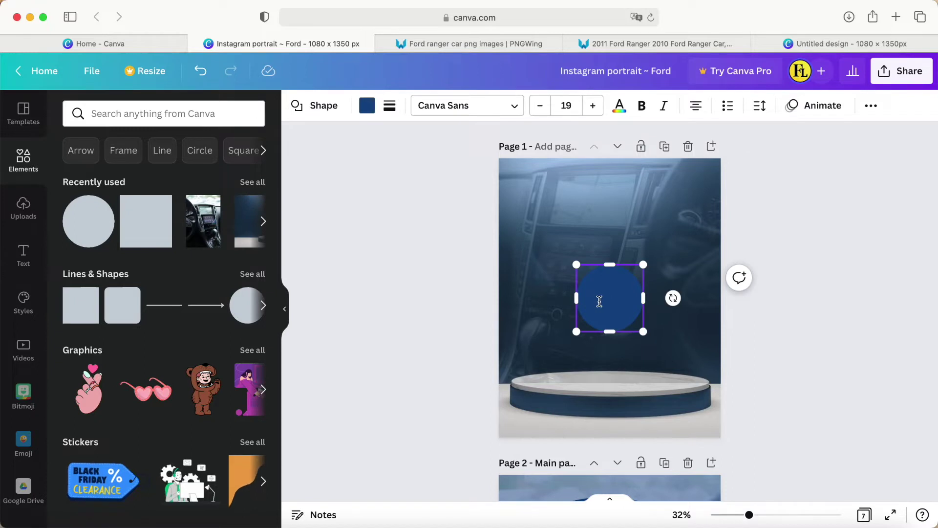
click(658, 226)
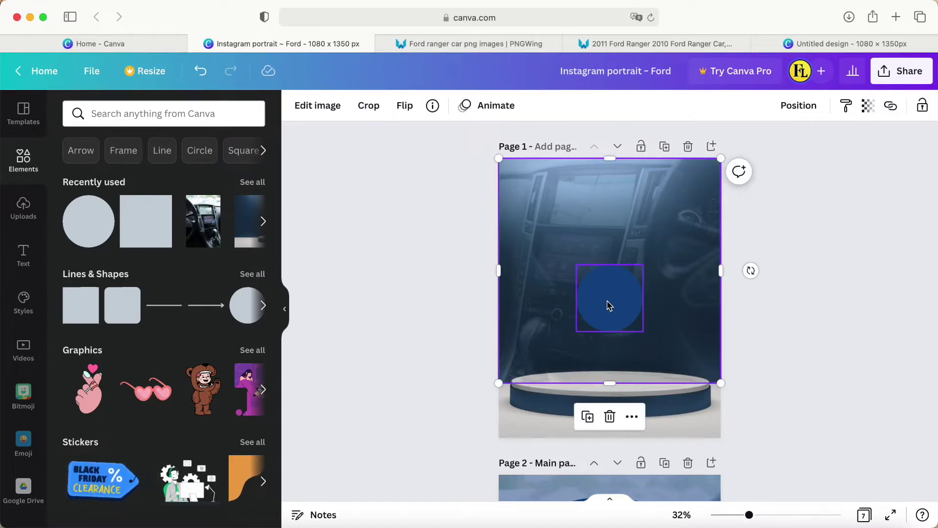
drag(607, 304, 550, 219)
drag(587, 247, 570, 198)
drag(546, 210, 548, 207)
click(612, 210)
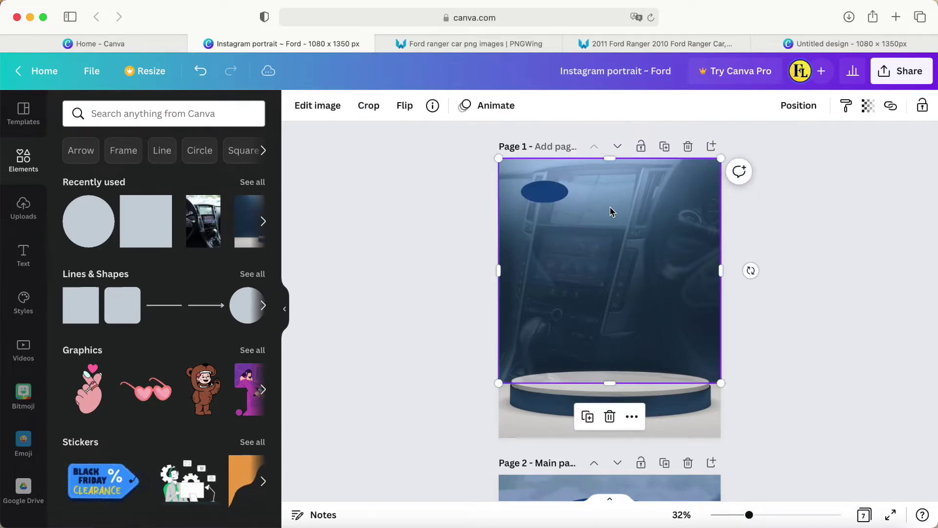
click(368, 295)
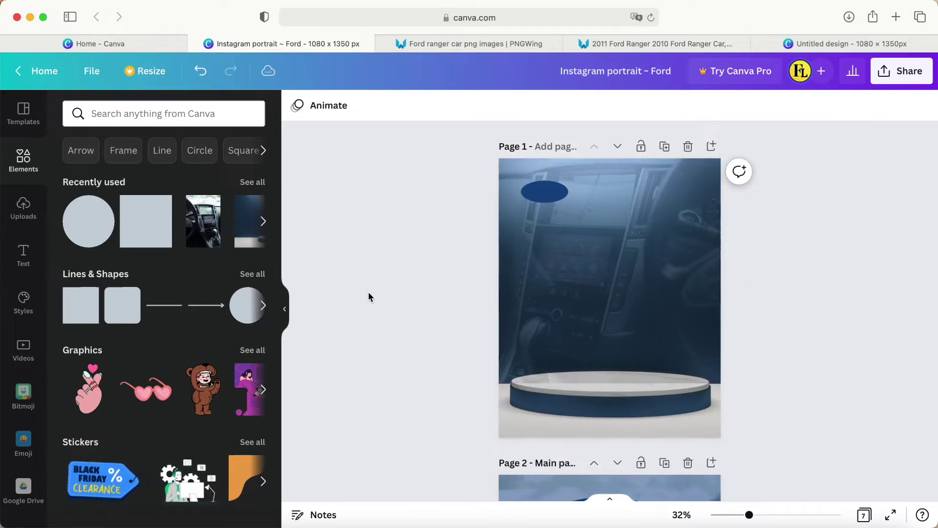
Add a heading with left-aligned text and place it below the blue ellipse, lined up with the ellipse's left edge
click(22, 253)
click(137, 215)
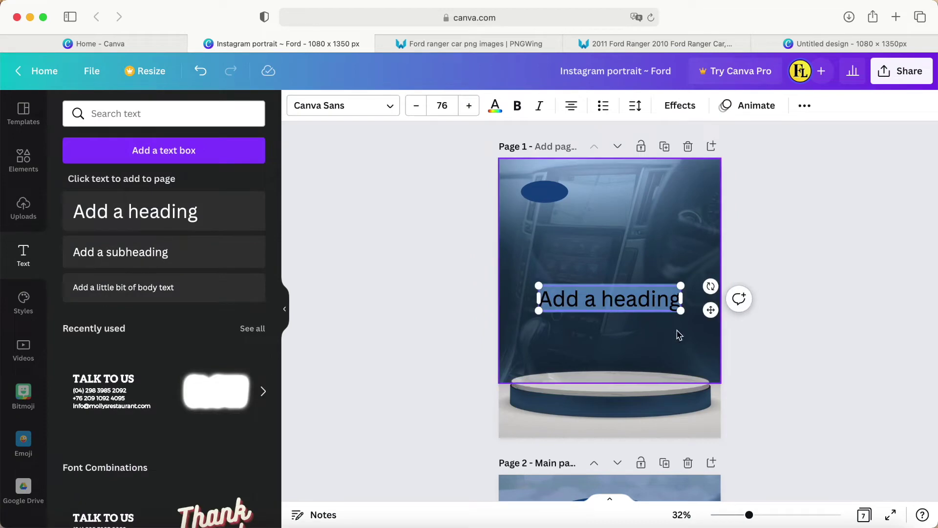
drag(711, 309, 711, 238)
click(573, 109)
drag(709, 237, 694, 236)
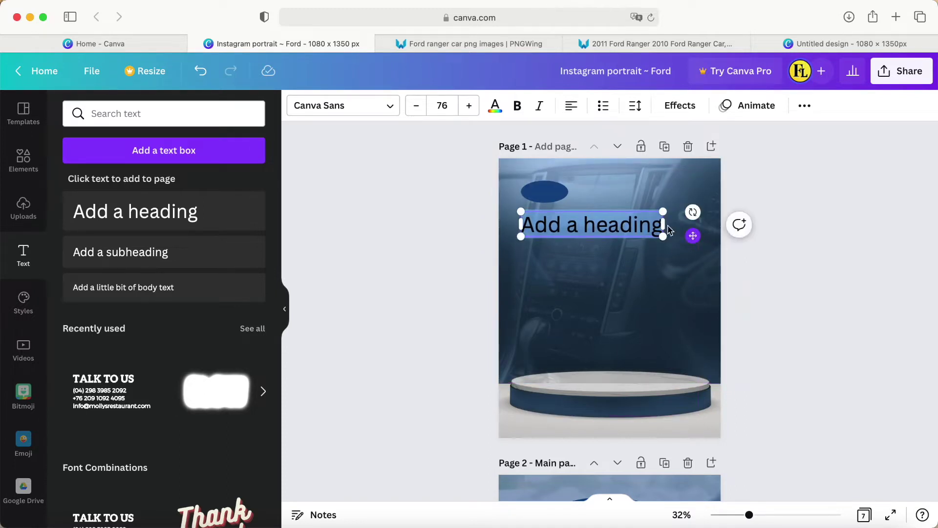
Make the heading bold and colour its text white
click(518, 108)
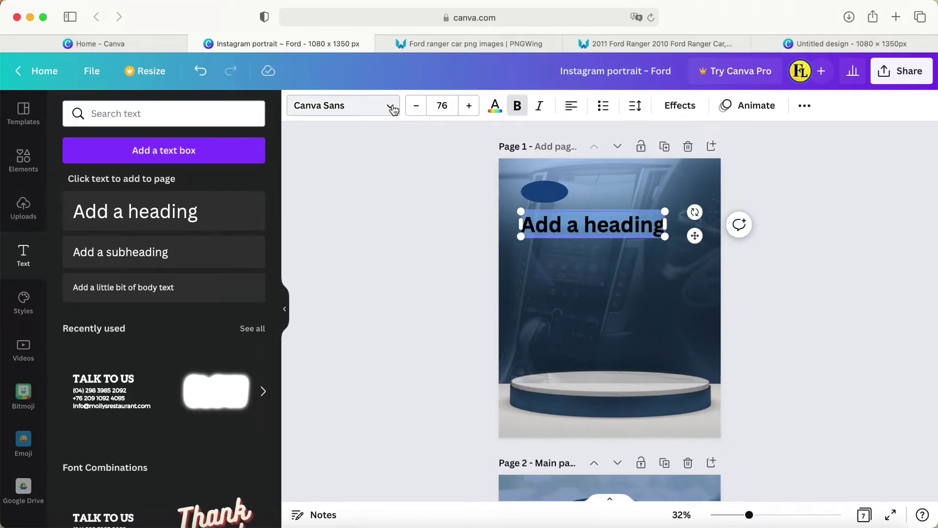
click(495, 107)
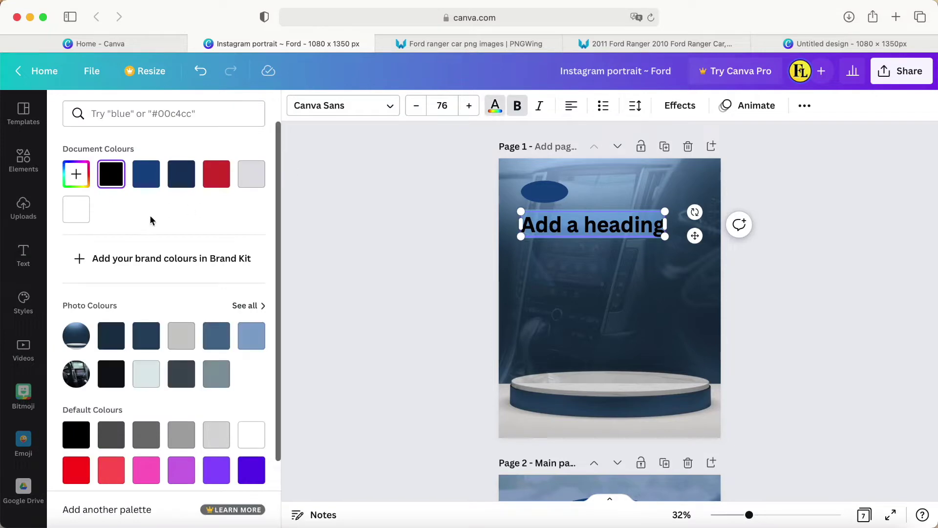
click(76, 217)
click(370, 263)
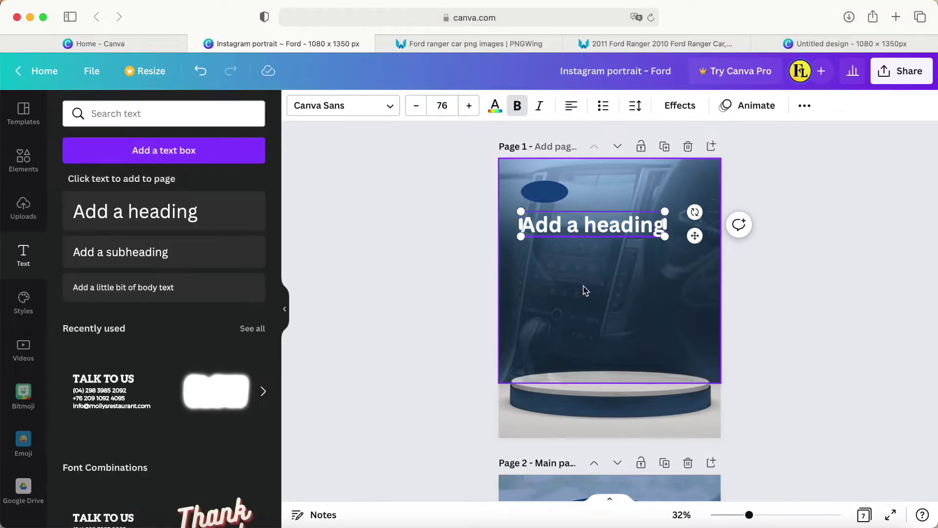
click(583, 290)
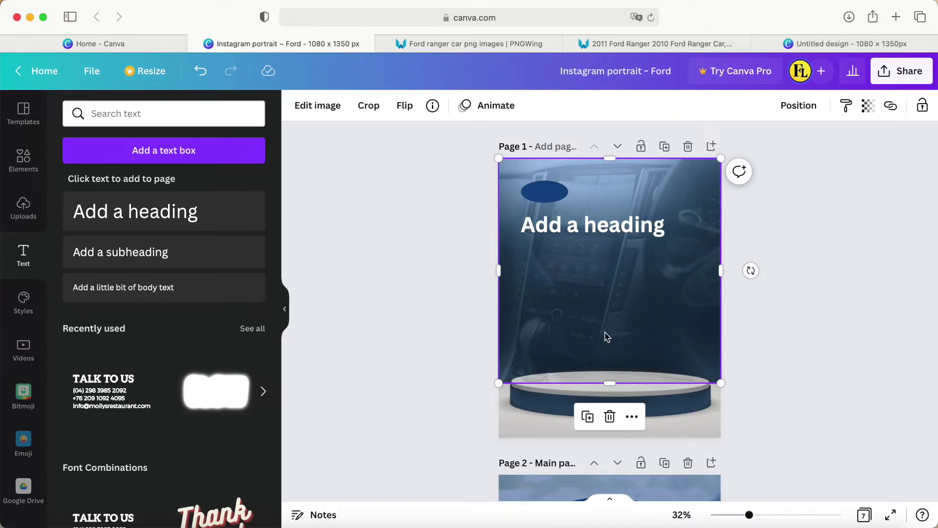
click(689, 415)
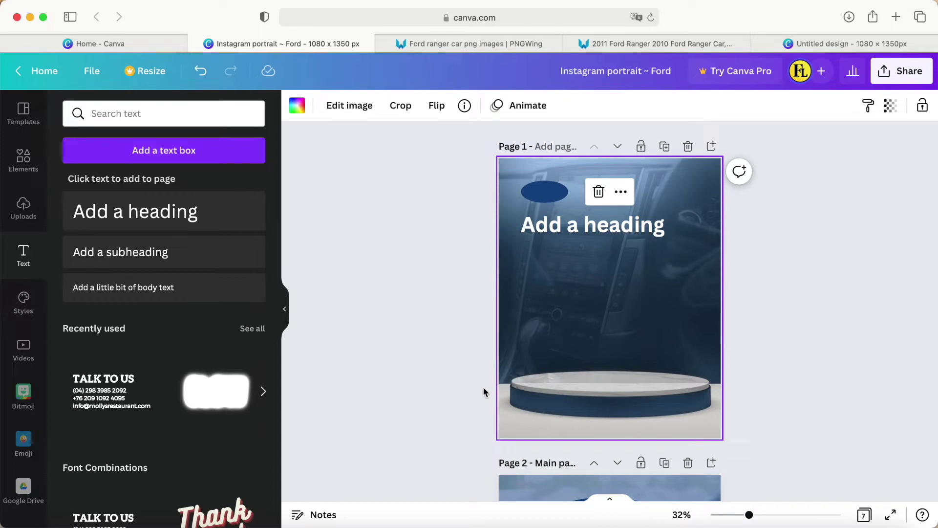
click(403, 382)
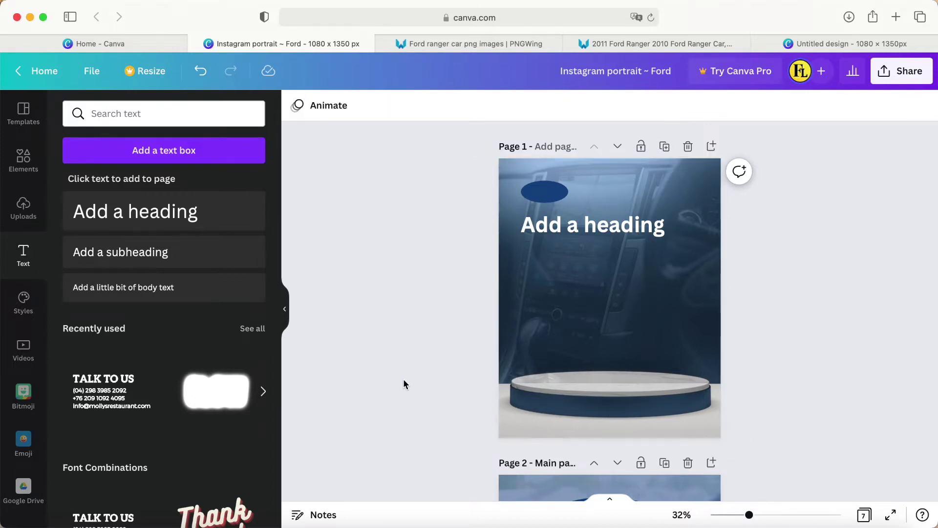
Add a white, left-aligned subheading directly beneath the heading, lined up with its left edge
click(126, 251)
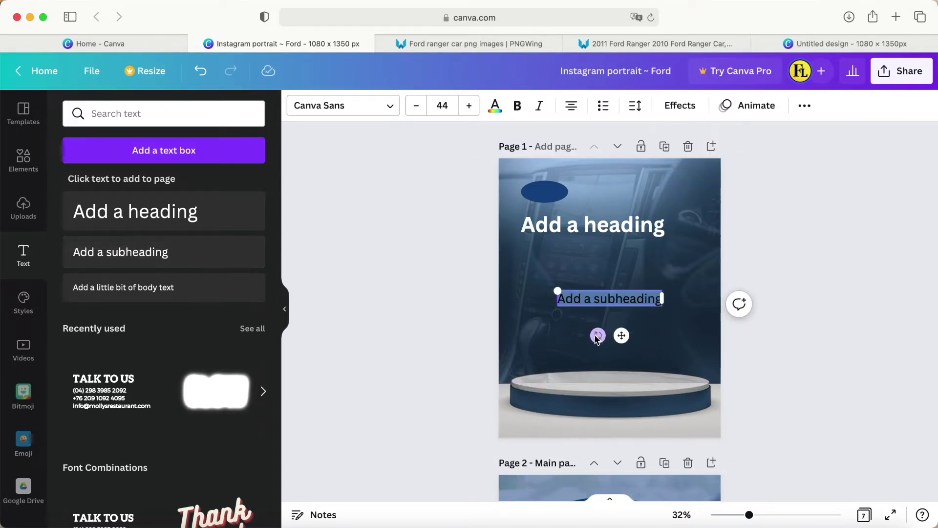
drag(622, 335, 585, 290)
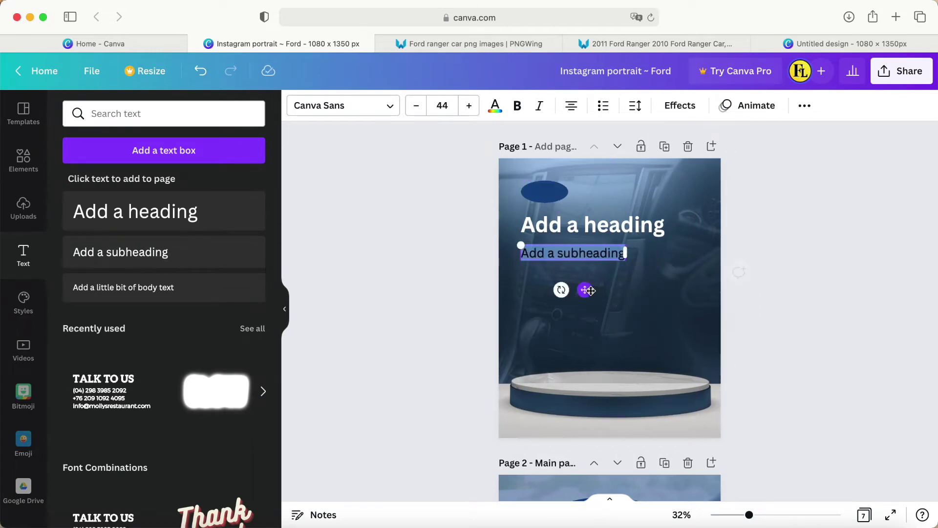
click(570, 107)
click(494, 105)
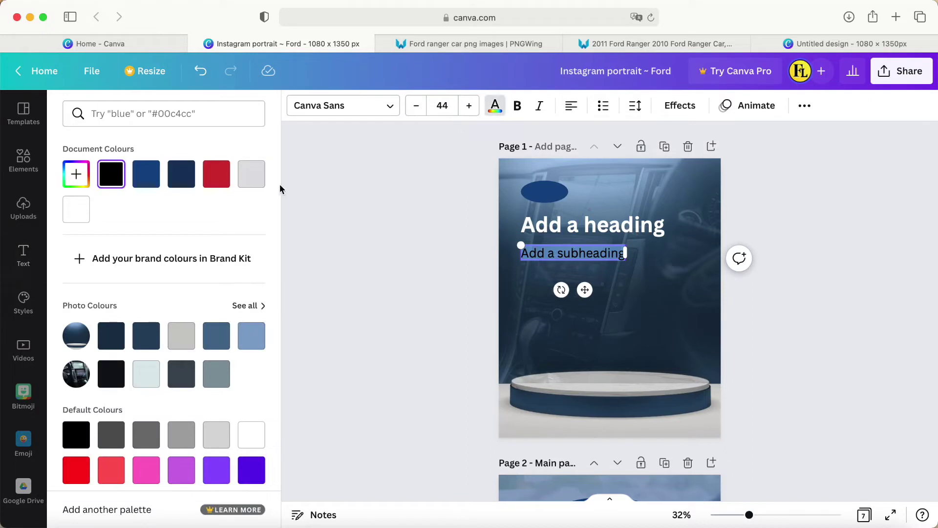
click(76, 209)
click(314, 263)
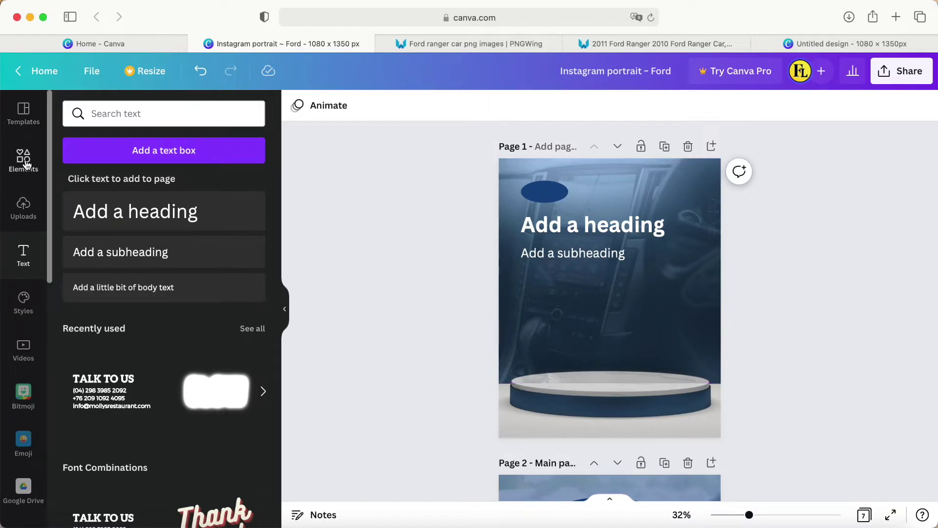
Add the uploaded blue Ford Ranger image to page 1 and move it onto the podium
click(24, 206)
scroll(149, 323, down, 2)
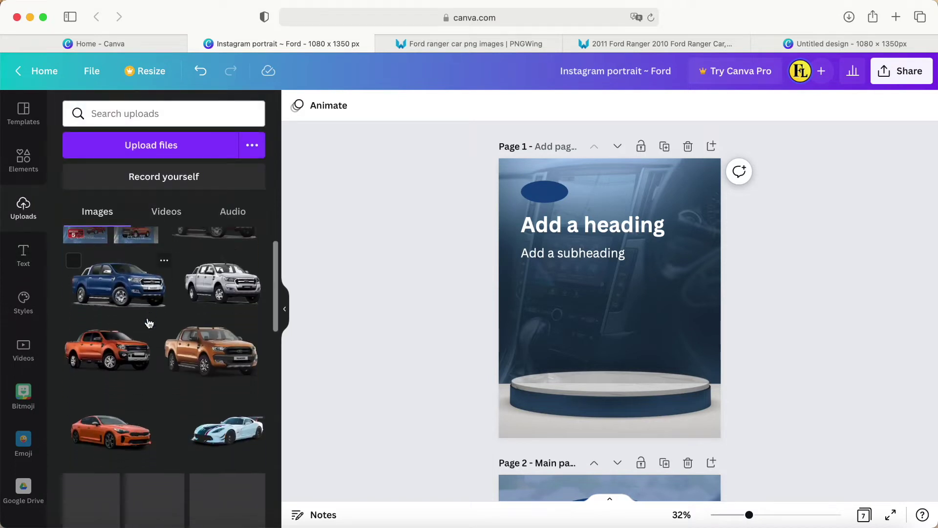
scroll(147, 318, up, 2)
click(132, 347)
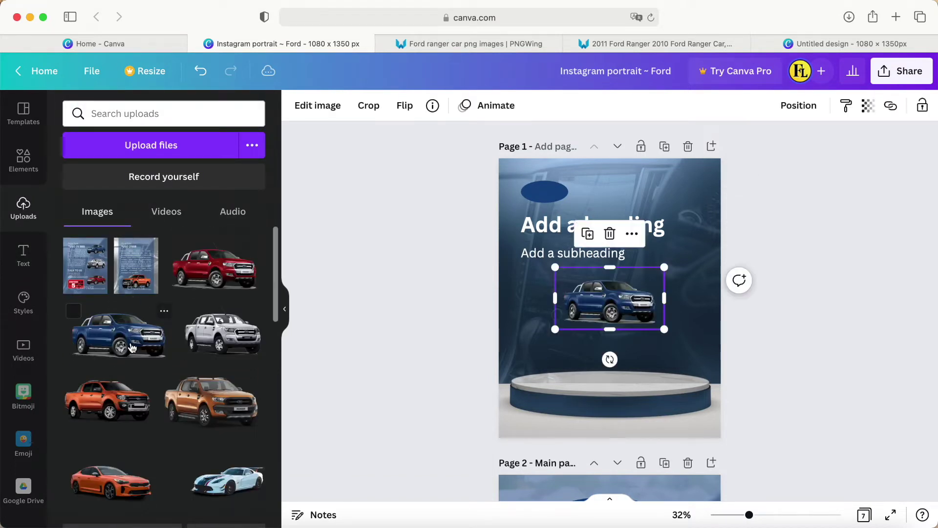
drag(610, 313, 606, 373)
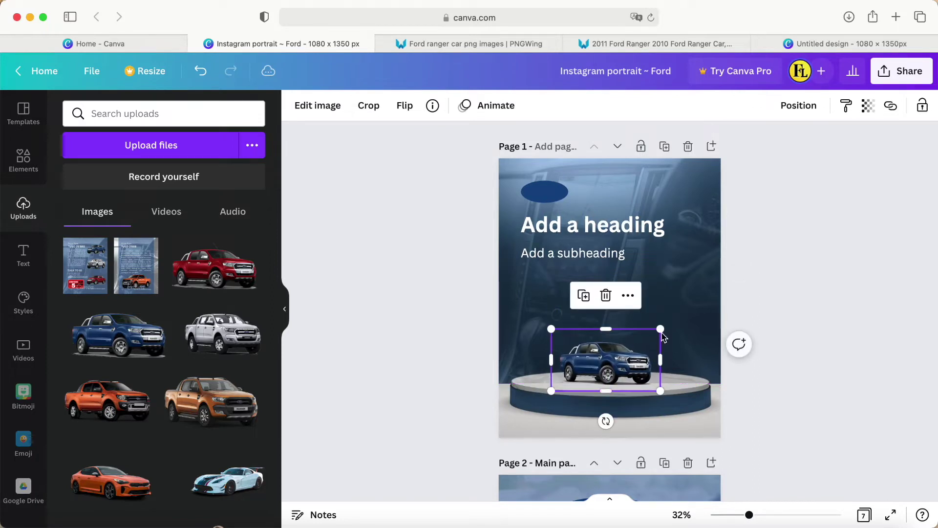
Enlarge the blue truck image to about the full page width and position it with its wheels on the podium
drag(660, 329, 723, 299)
drag(551, 295, 484, 283)
drag(611, 340, 610, 352)
click(790, 311)
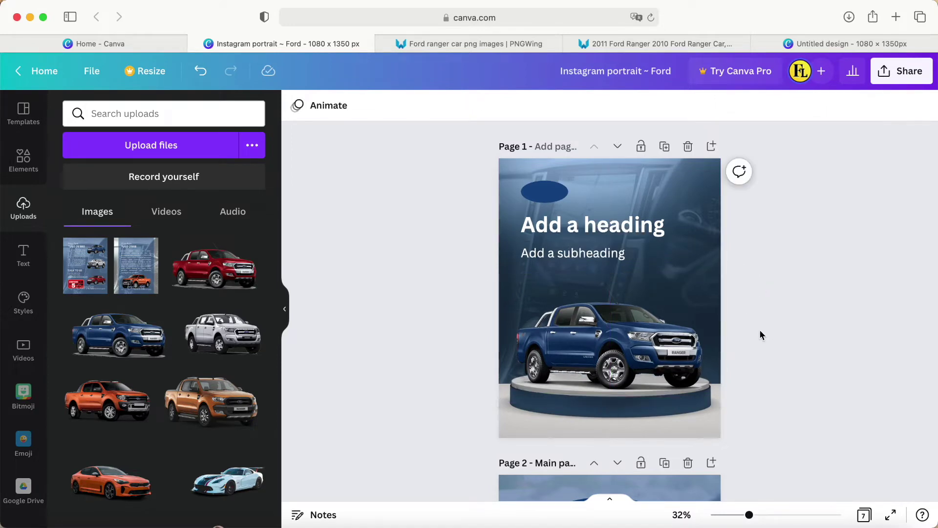
Fine-tune the truck's size and position so its wheels rest evenly and centred on the podium top
scroll(626, 353, up, 5)
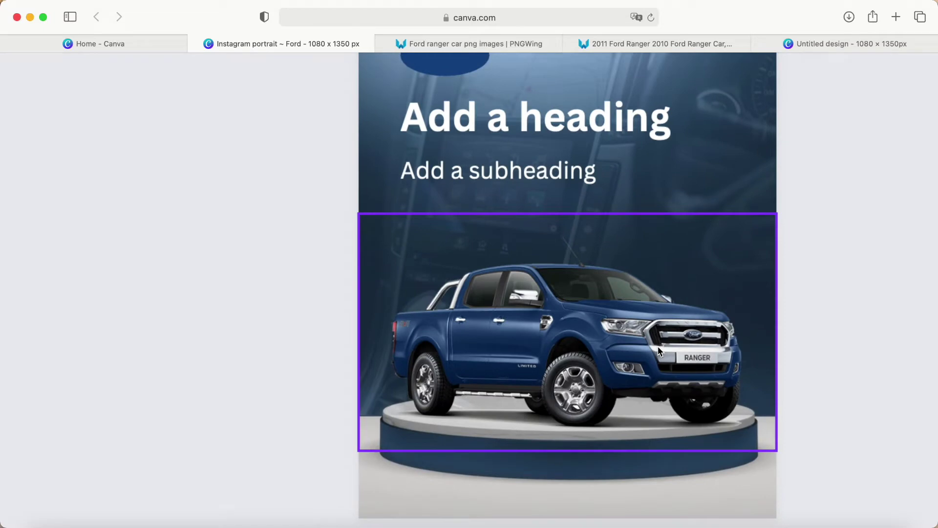
scroll(658, 346, down, 3)
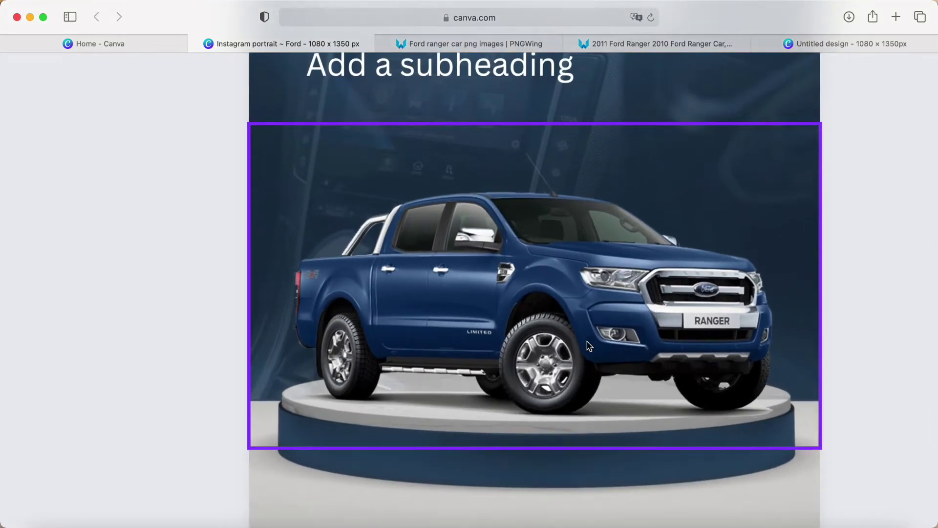
scroll(587, 343, up, 2)
drag(544, 373, 546, 358)
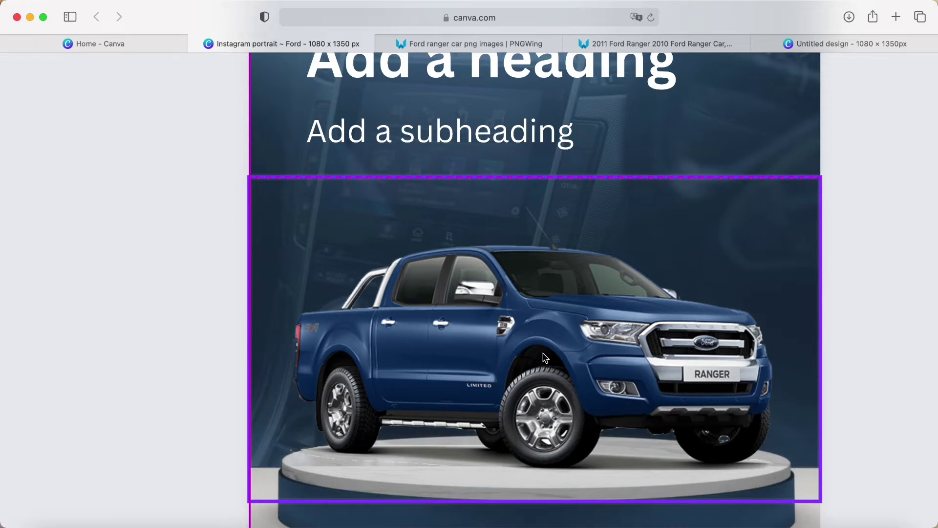
drag(546, 368, 545, 363)
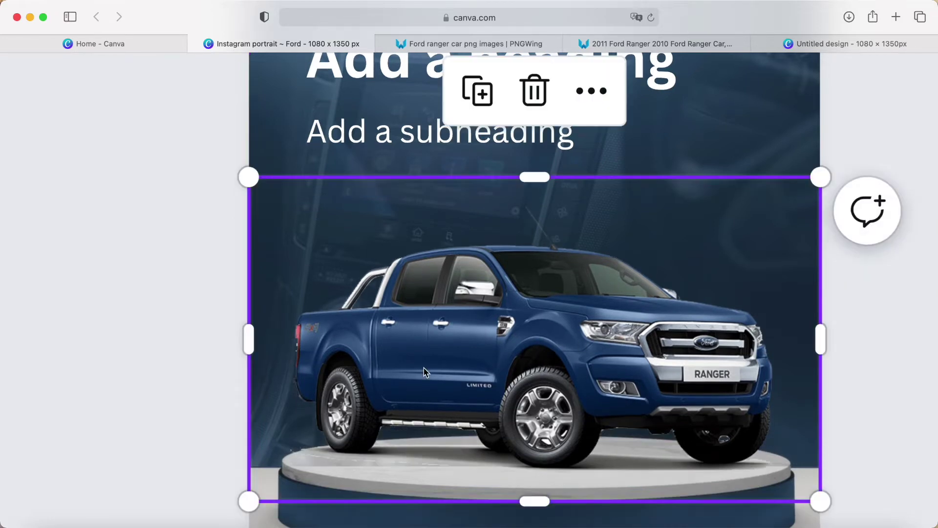
mouse_move(821, 502)
mouse_down()
mouse_move(809, 495)
mouse_move(831, 506)
mouse_up()
drag(690, 400, 687, 388)
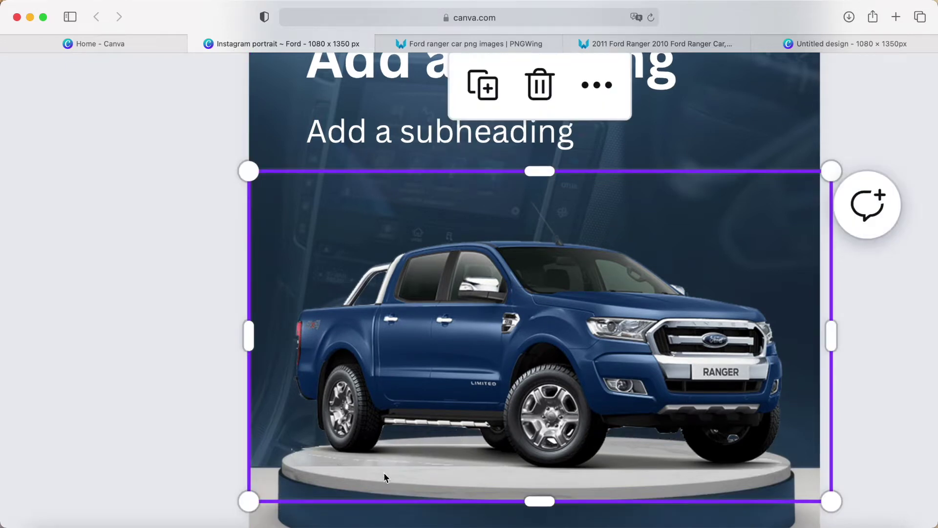
drag(248, 172, 260, 177)
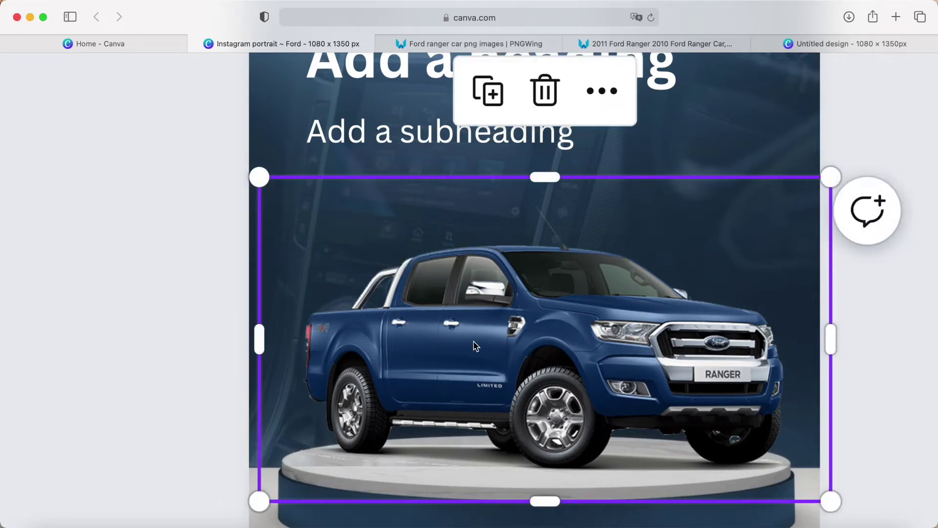
click(85, 362)
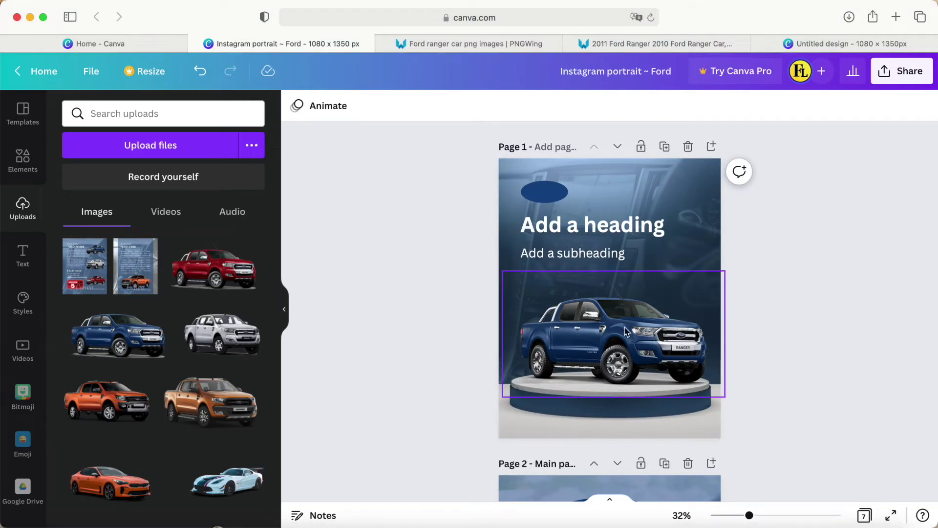
Crop the empty area above the truck from the top of its image
click(610, 290)
drag(617, 278, 618, 297)
click(449, 319)
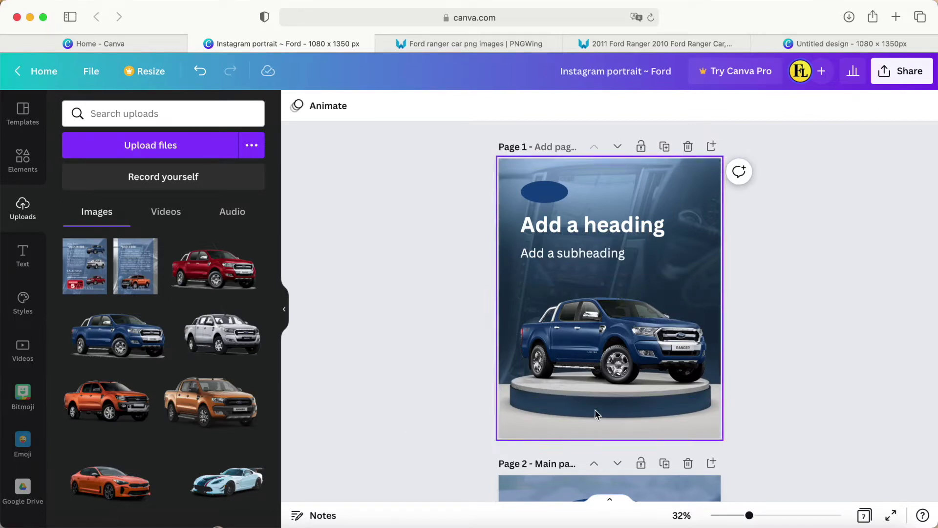
Add a line of body text and place it in page 1's lower-right corner beneath the podium
click(22, 254)
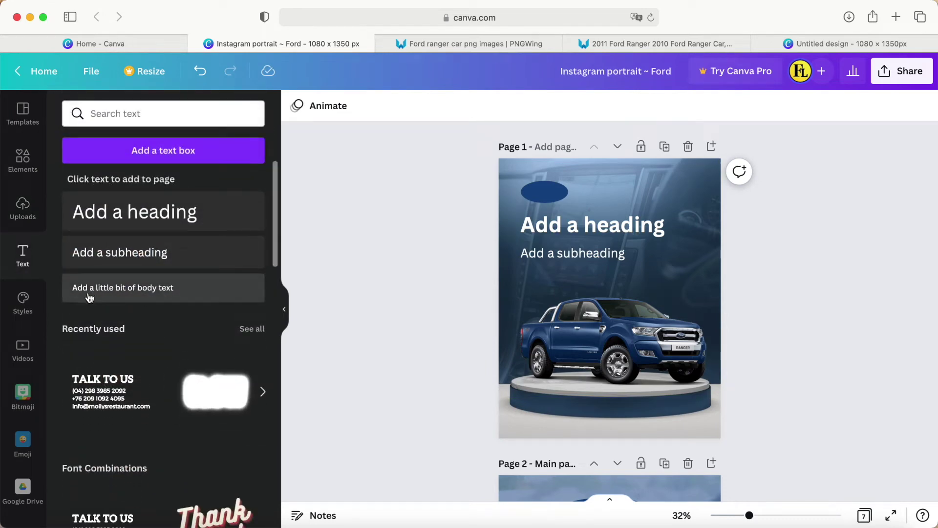
click(122, 289)
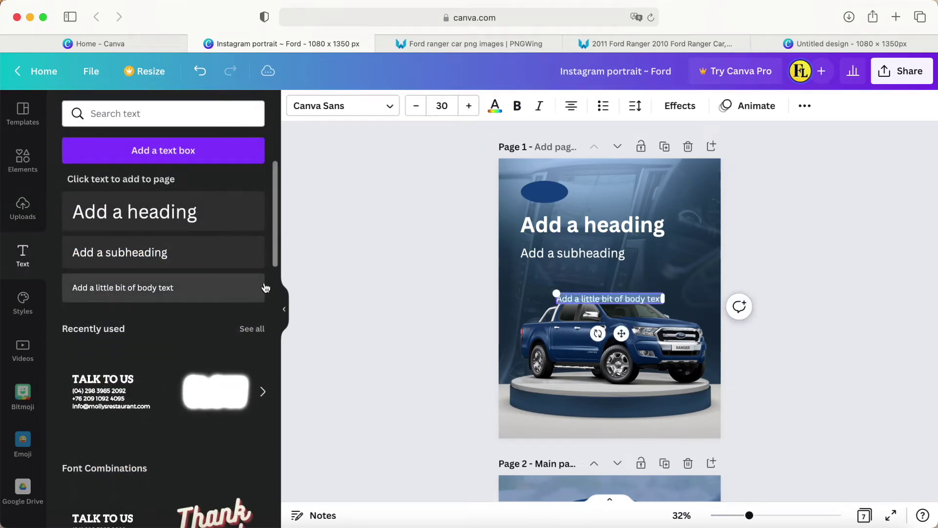
drag(625, 334, 661, 462)
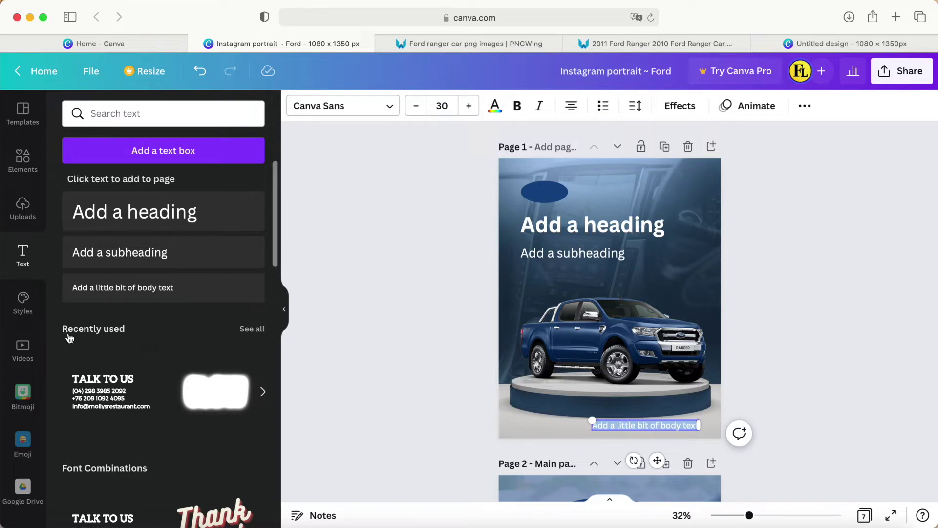
click(533, 425)
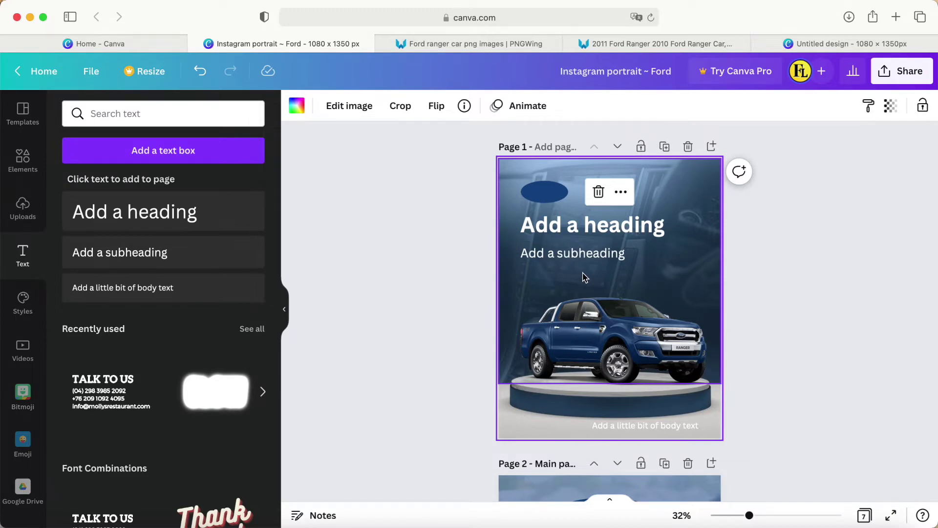
Duplicate the Ford logo group on page 2 and place the copy centred below the 2022 text
scroll(585, 277, down, 15)
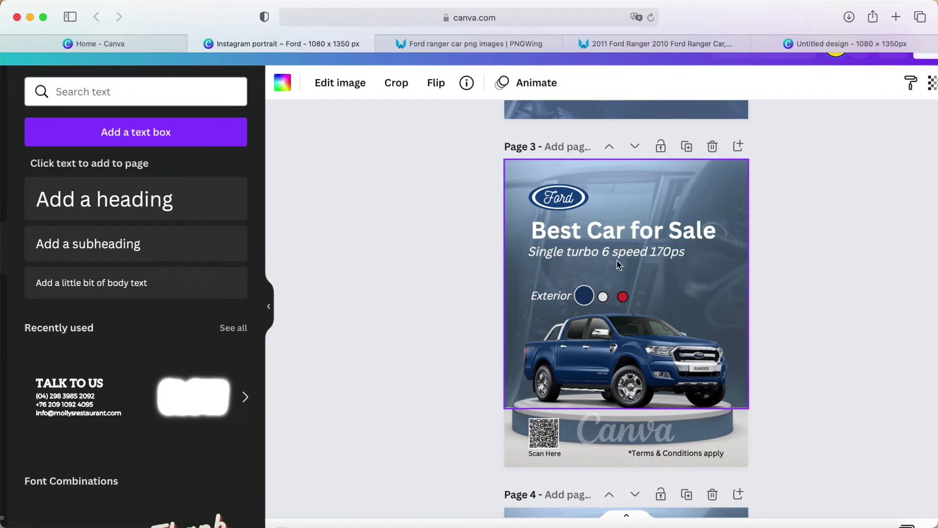
scroll(466, 334, down, 1)
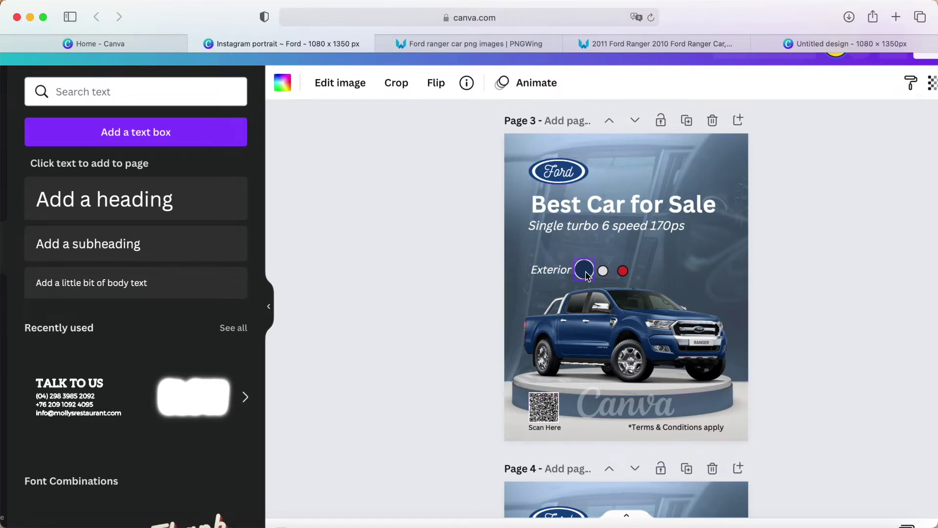
scroll(587, 275, up, 10)
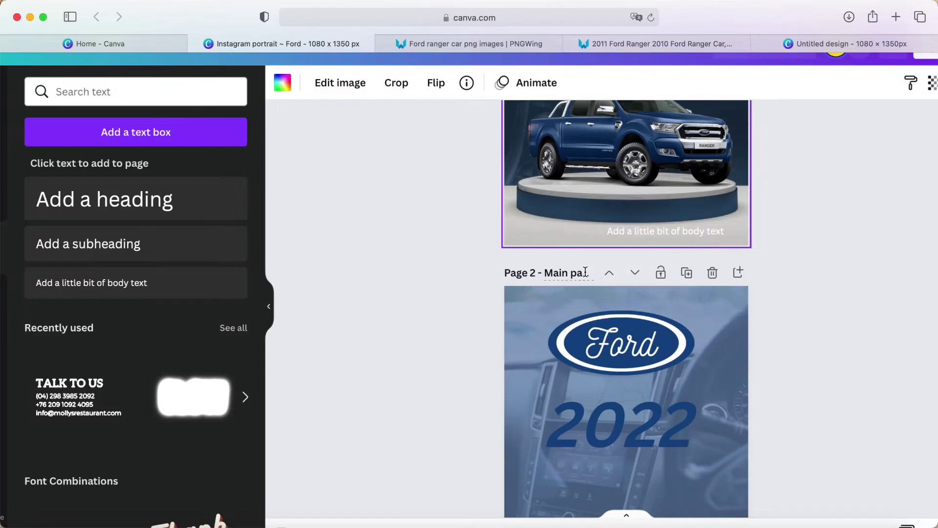
scroll(586, 273, down, 1)
click(641, 319)
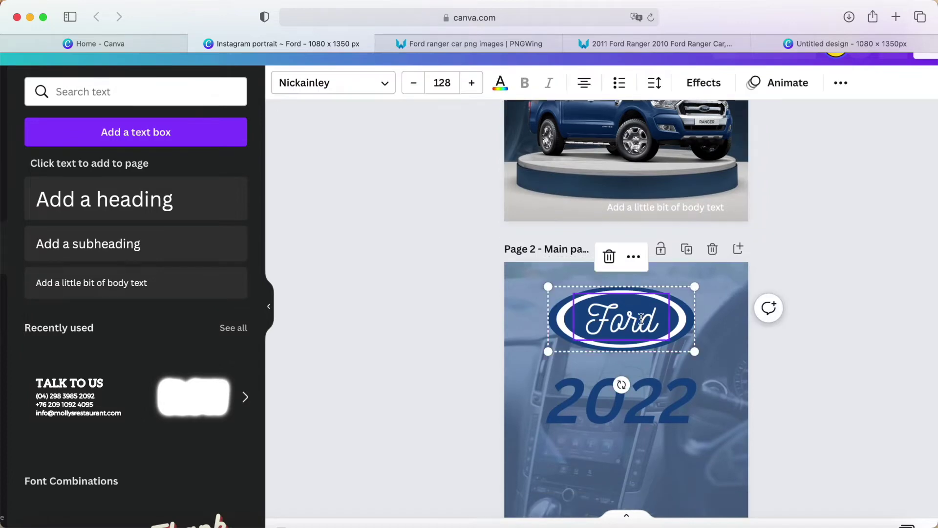
right_click(695, 292)
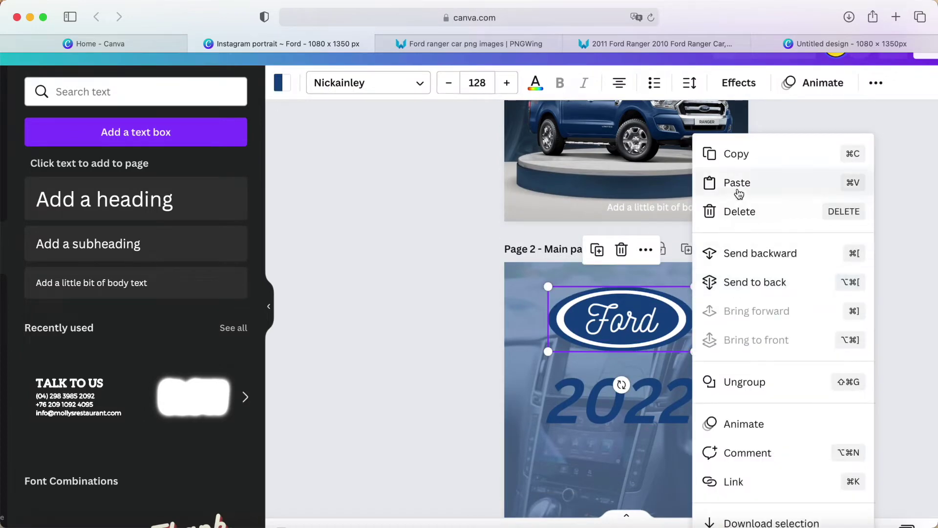
click(735, 157)
key(ctrl+v)
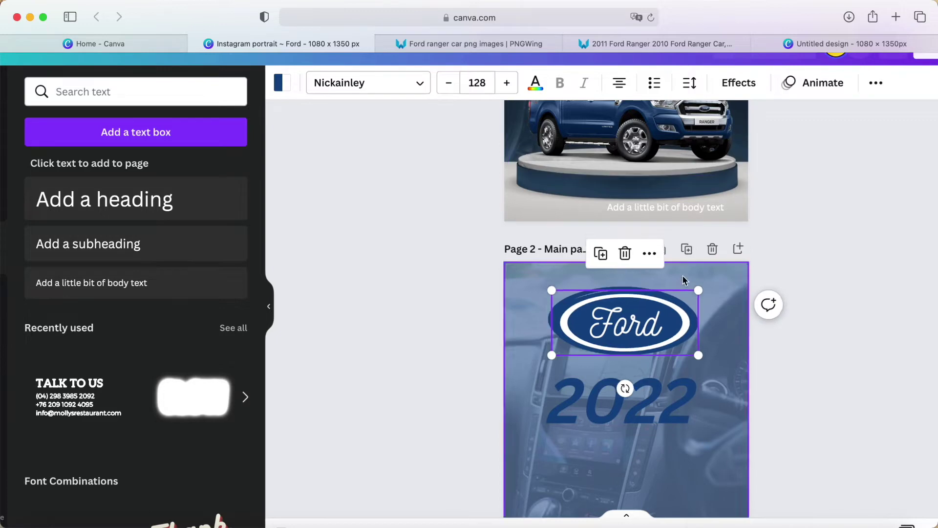
drag(628, 318, 633, 447)
scroll(633, 447, down, 3)
drag(634, 391, 625, 376)
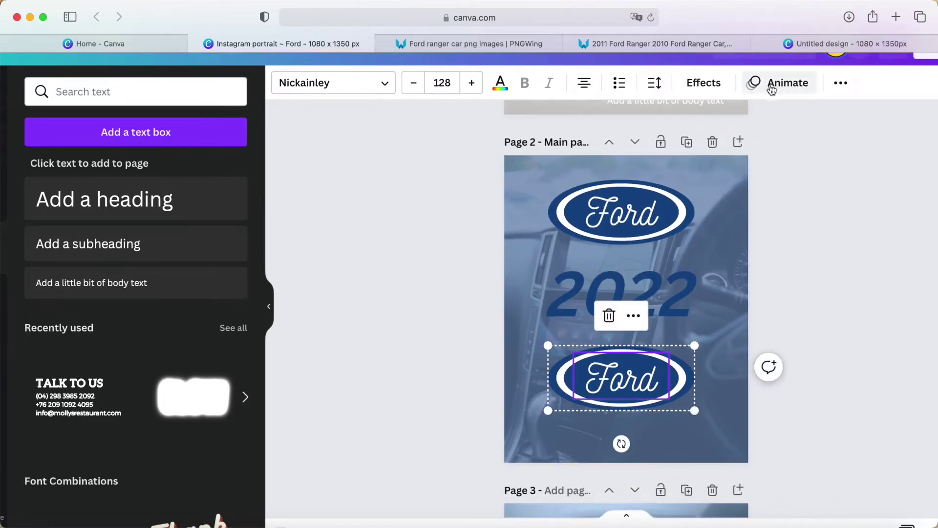
Ungroup the copied Ford logo on page 2
click(841, 83)
click(638, 119)
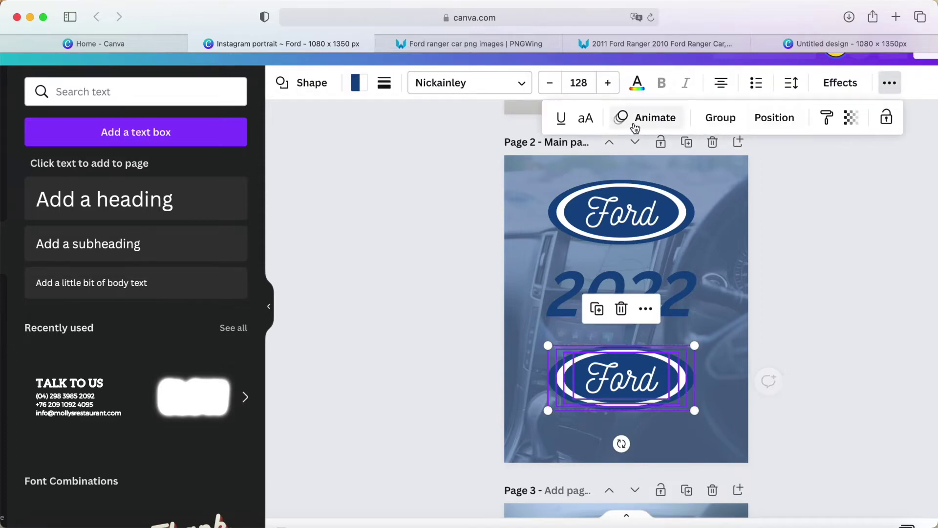
click(837, 307)
Pull the copied logo apart by moving its Ford text, inner blue ellipse and white ellipse off the outer ellipse
click(621, 385)
drag(622, 385, 687, 323)
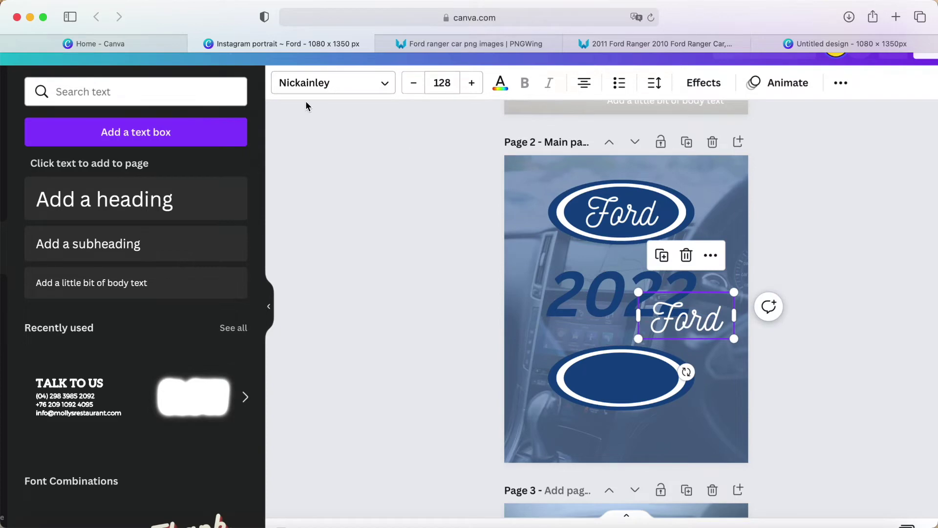
click(623, 389)
drag(622, 389, 667, 430)
mouse_move(591, 382)
mouse_down()
mouse_move(554, 344)
mouse_move(599, 379)
mouse_up()
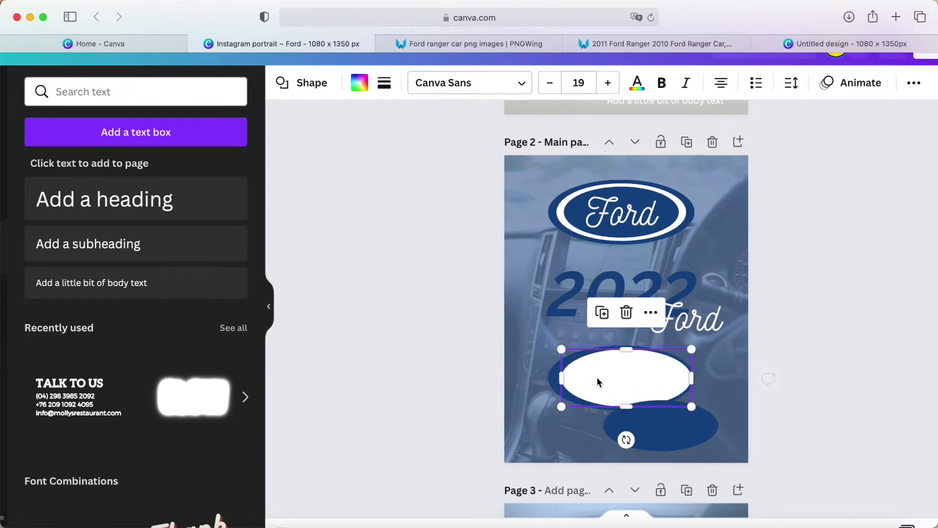
click(662, 422)
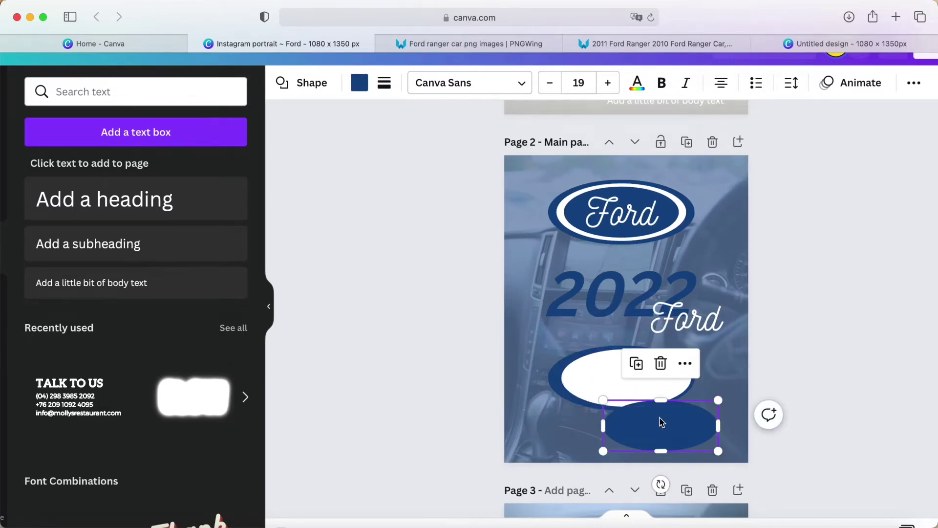
Add a circle shape to page 3 and place it beside the exterior colour dots, above the truck's front
scroll(662, 422, down, 8)
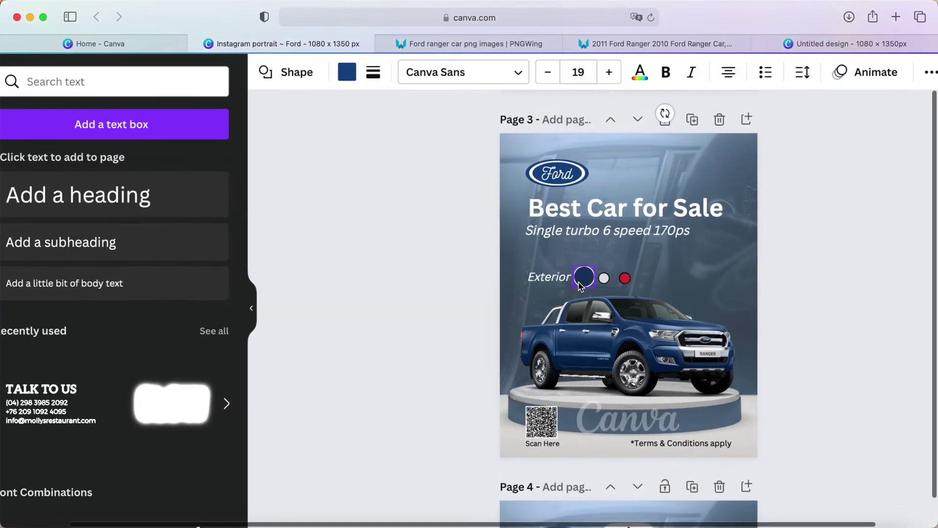
scroll(586, 283, up, 5)
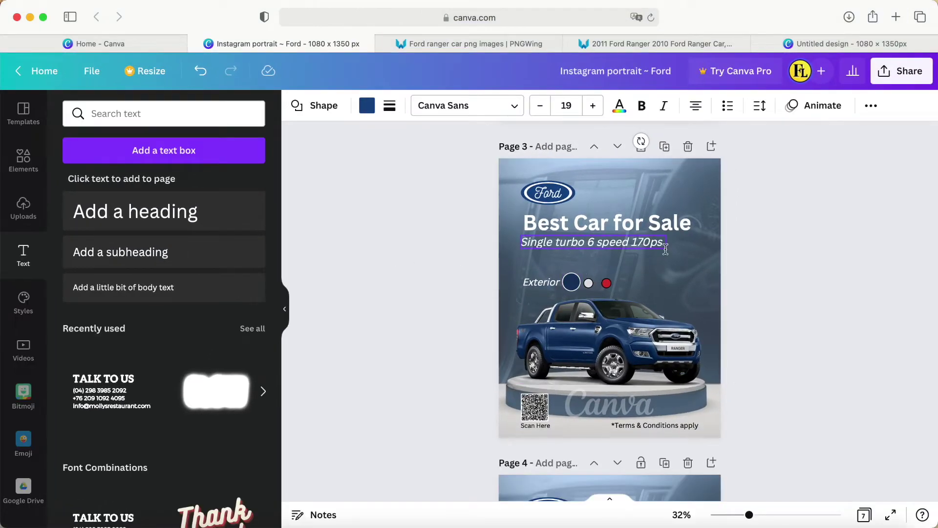
click(23, 162)
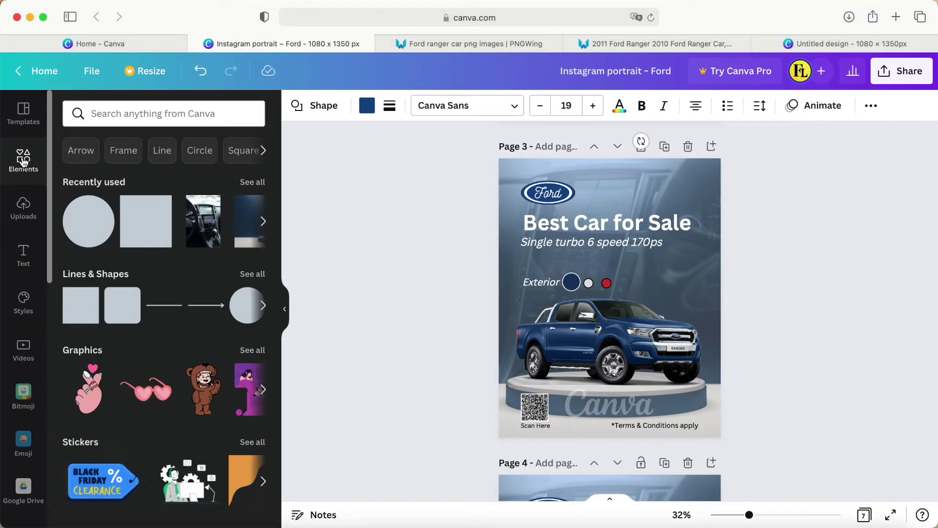
click(88, 221)
drag(611, 309, 679, 287)
Fill the new circle on page 3 with the dark navy document colour that matches the truck
click(367, 106)
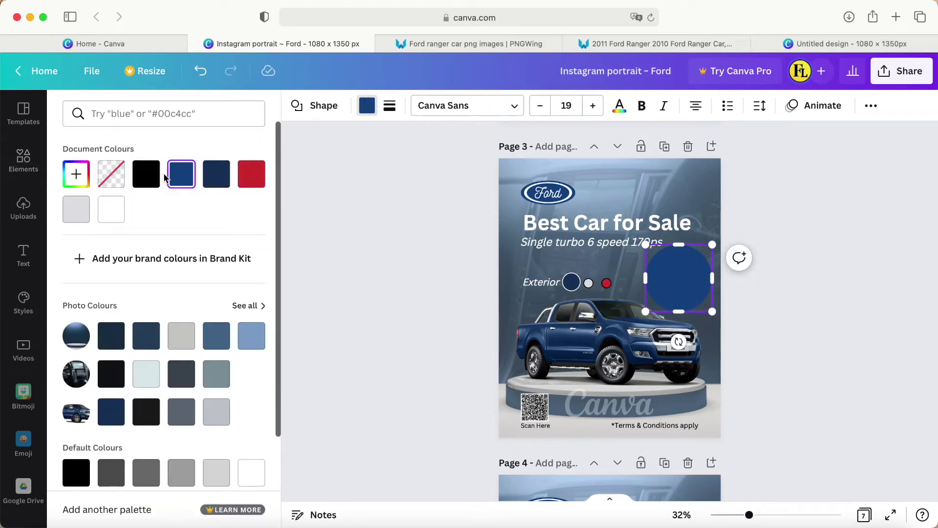
click(216, 174)
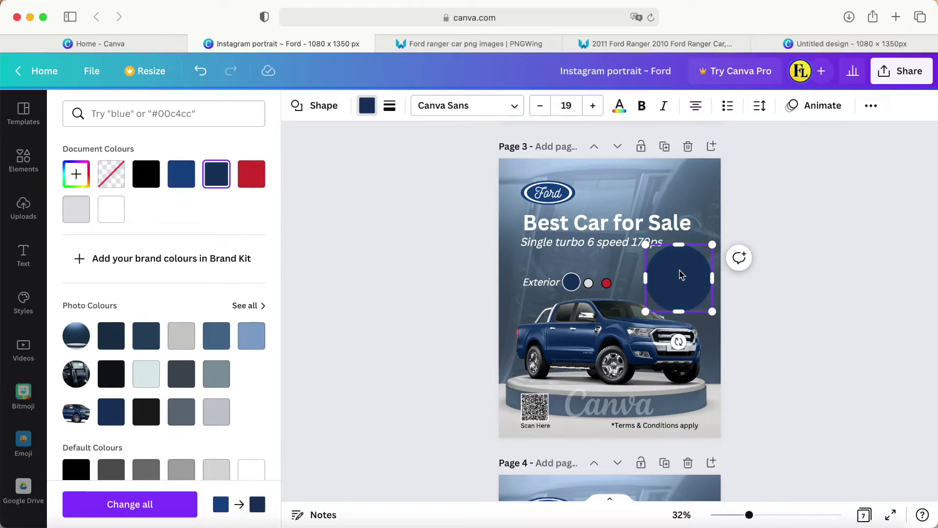
scroll(111, 414, up, 5)
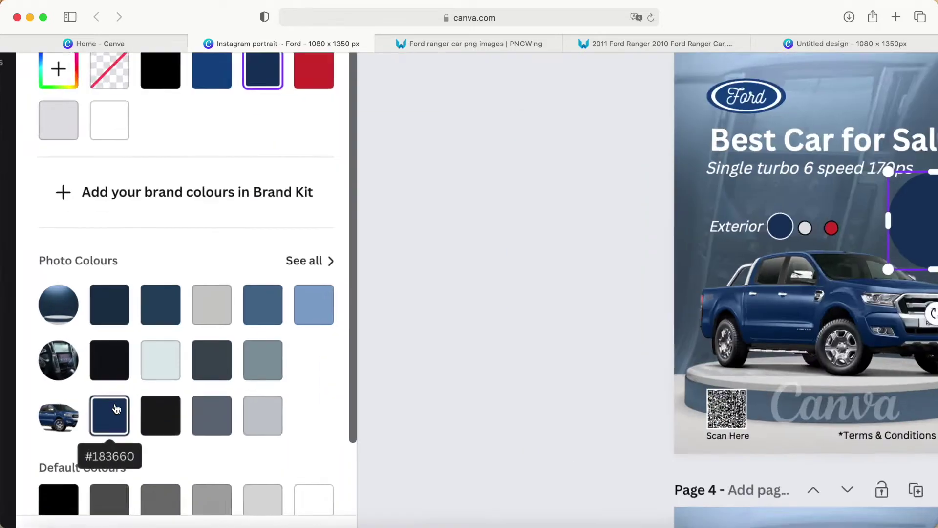
scroll(80, 428, down, 2)
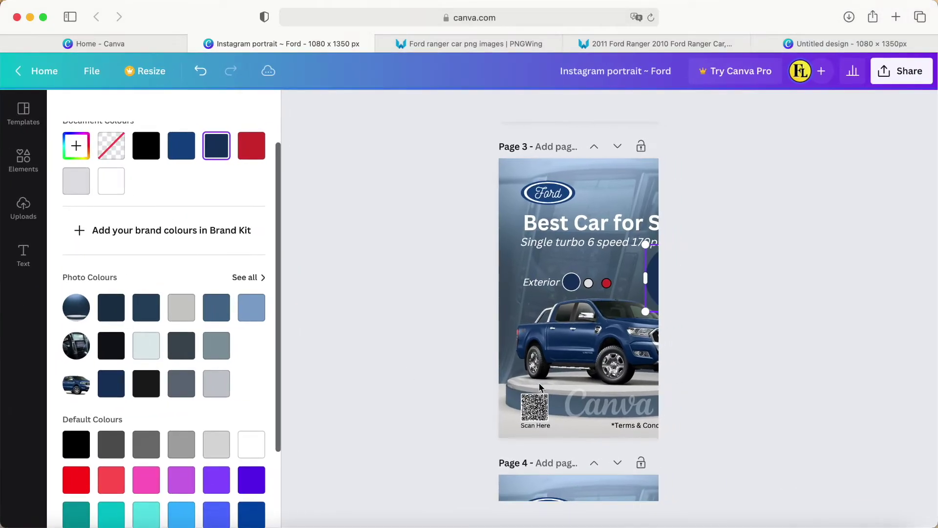
Give the new navy circle on page 3 a solid border with weight 4 and open its border colour choices
click(389, 105)
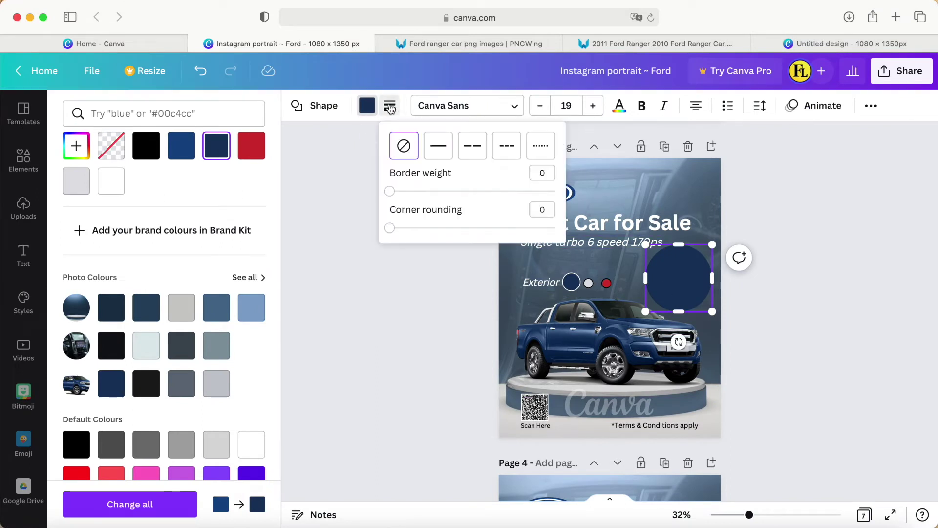
click(439, 146)
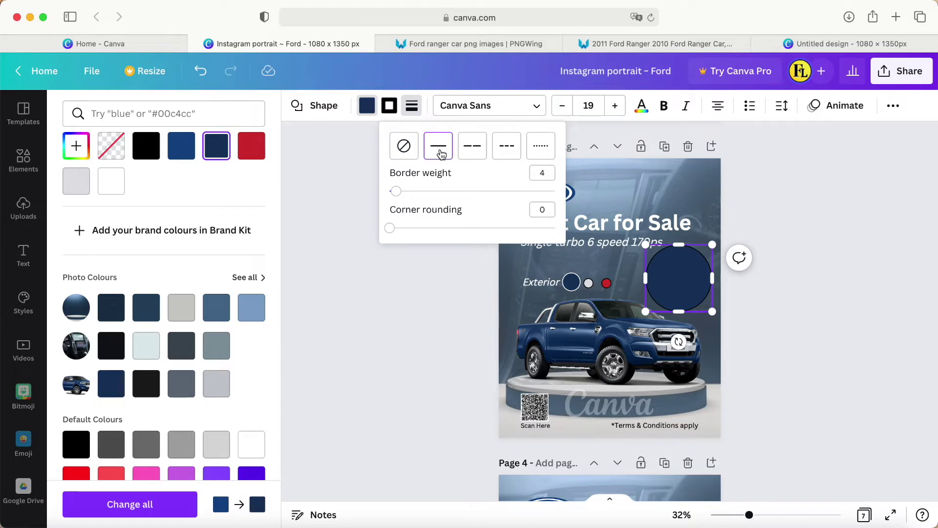
click(390, 107)
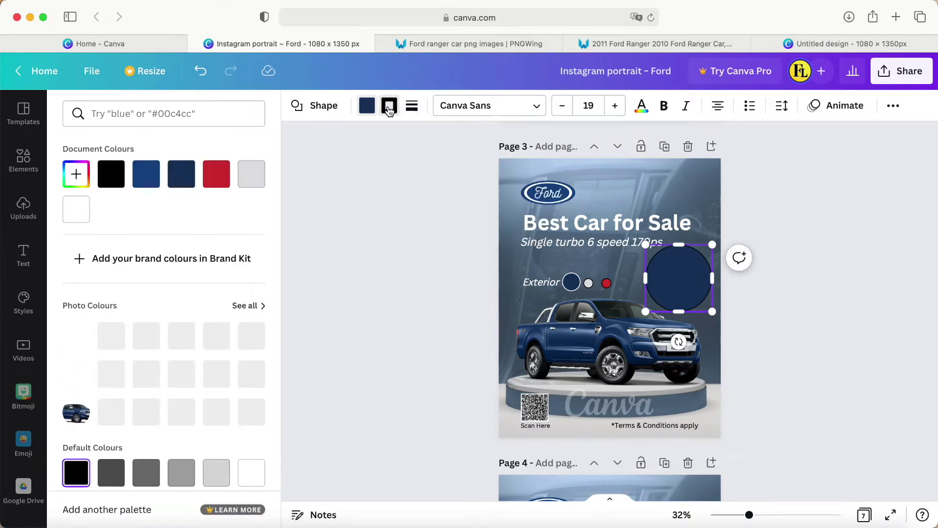
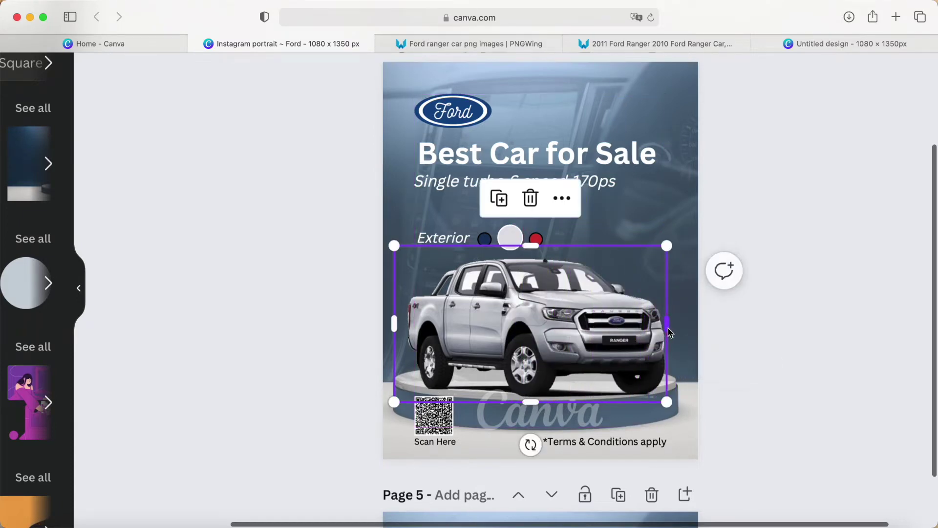
Examine the enlarged exterior colour circles on the silver and red truck pages, and the background photo of page 6
click(758, 315)
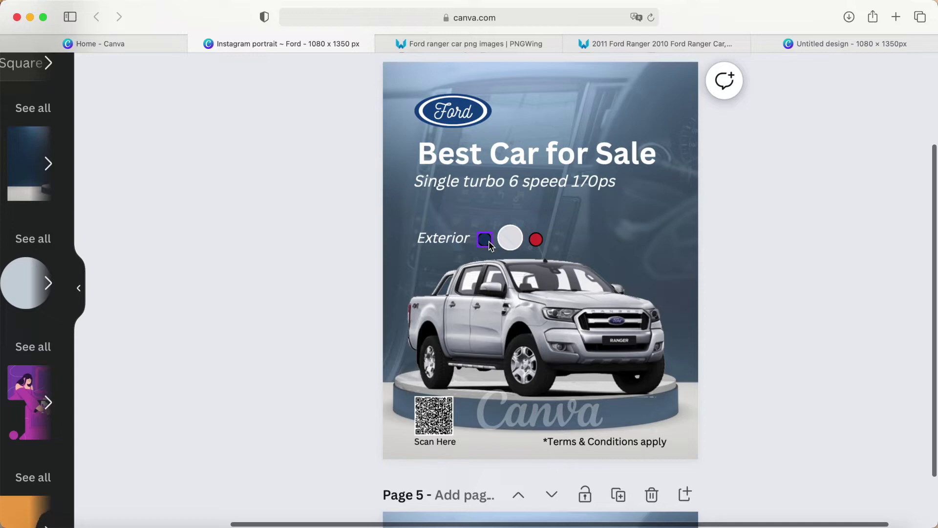
click(516, 237)
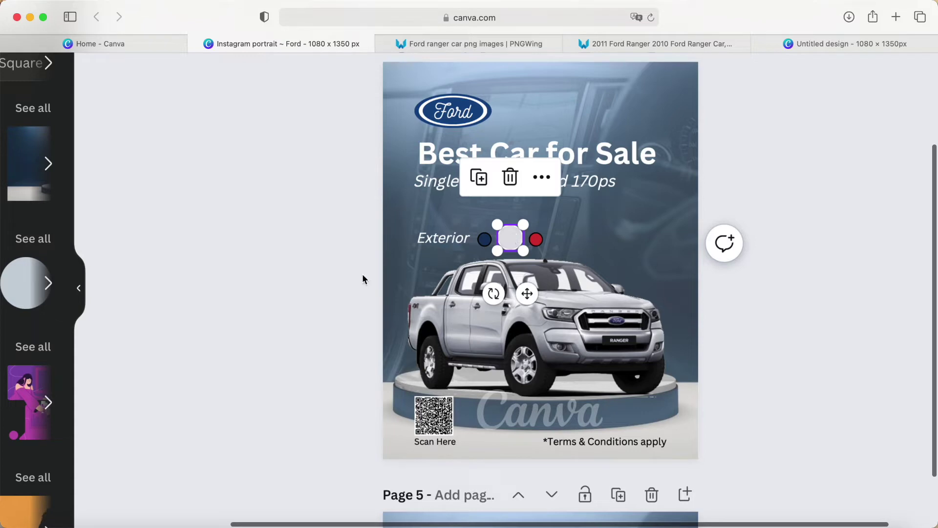
click(323, 289)
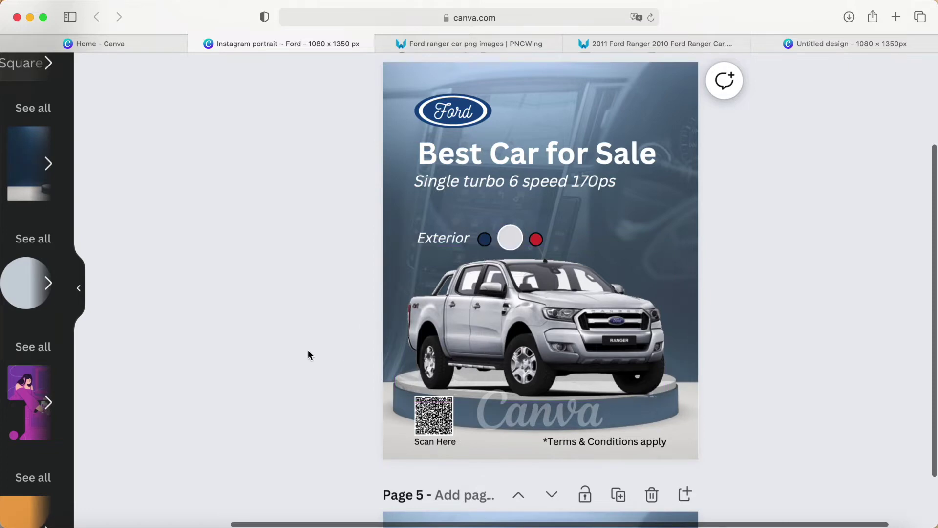
scroll(311, 351, down, 10)
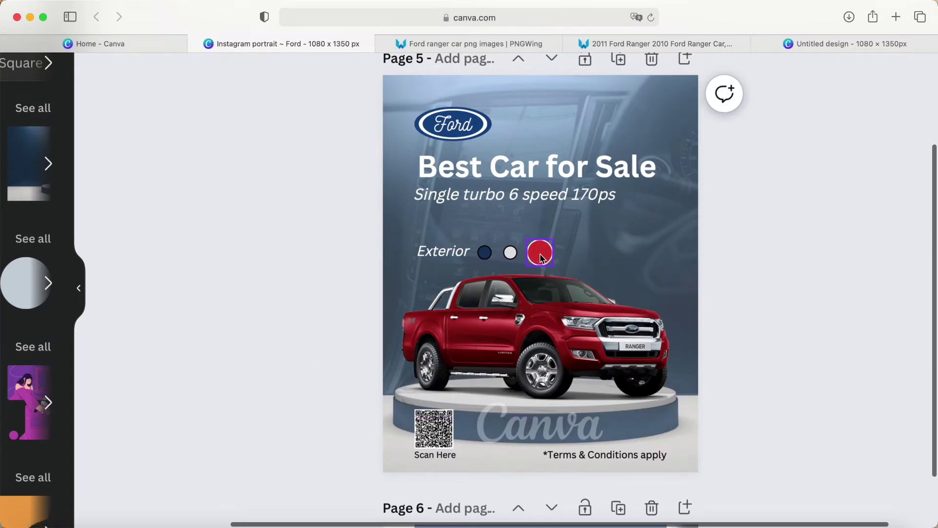
scroll(541, 249, up, 5)
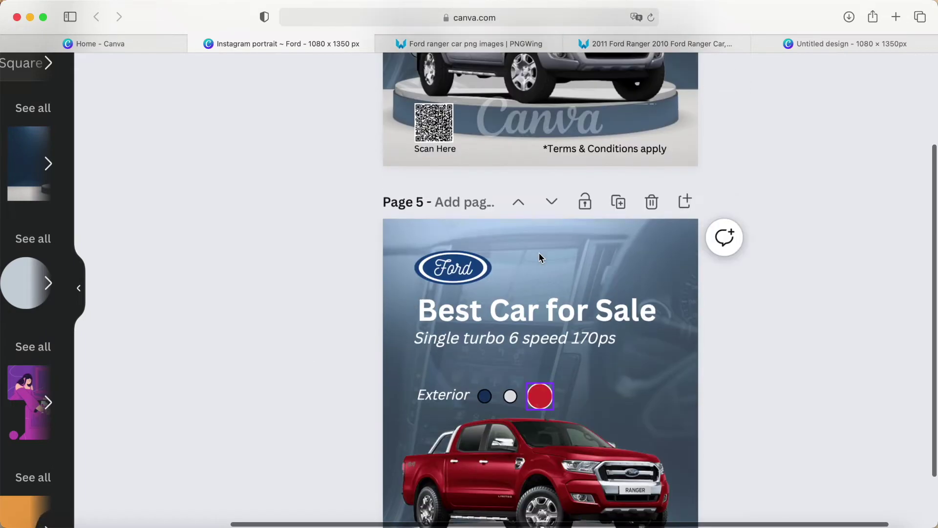
scroll(540, 236, up, 5)
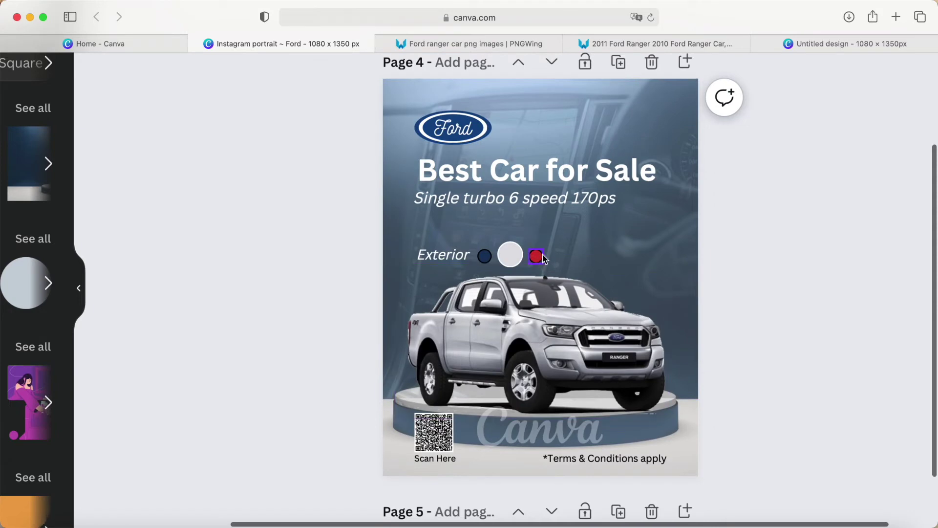
scroll(537, 260, down, 8)
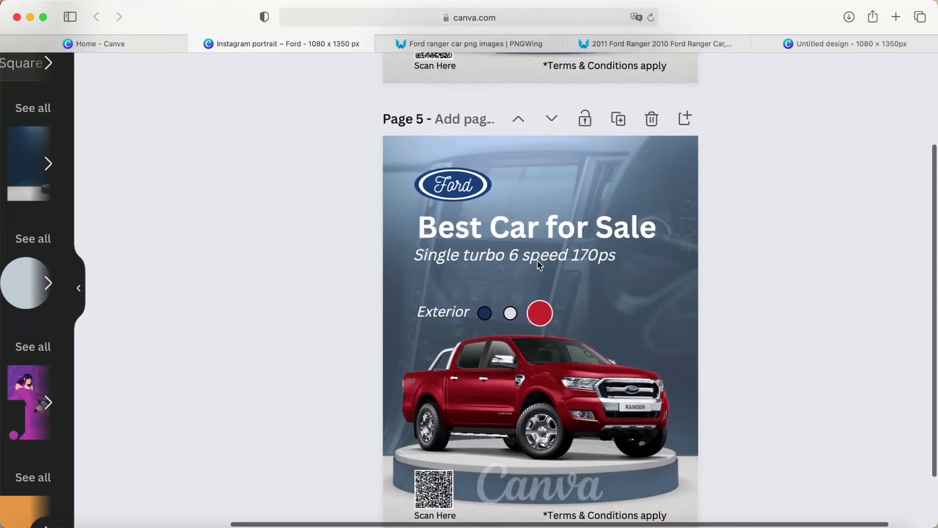
scroll(539, 265, down, 1)
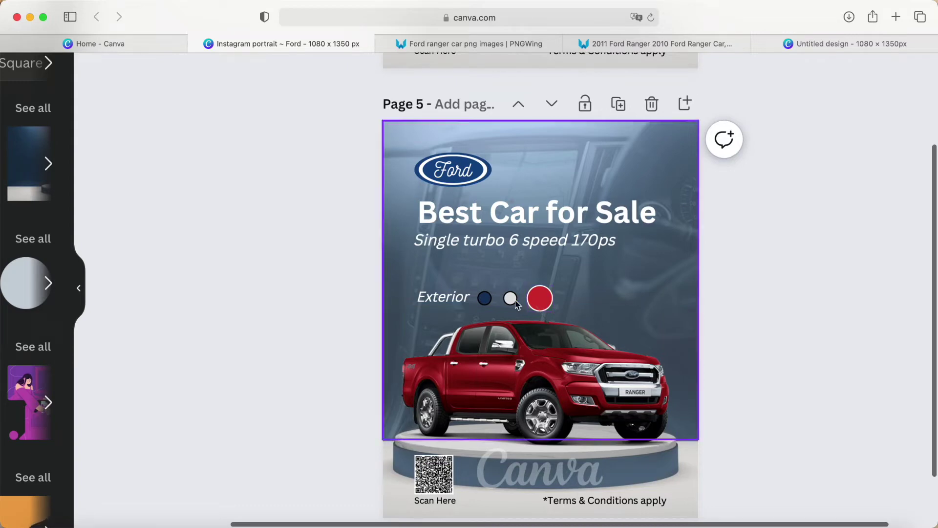
scroll(334, 355, down, 3)
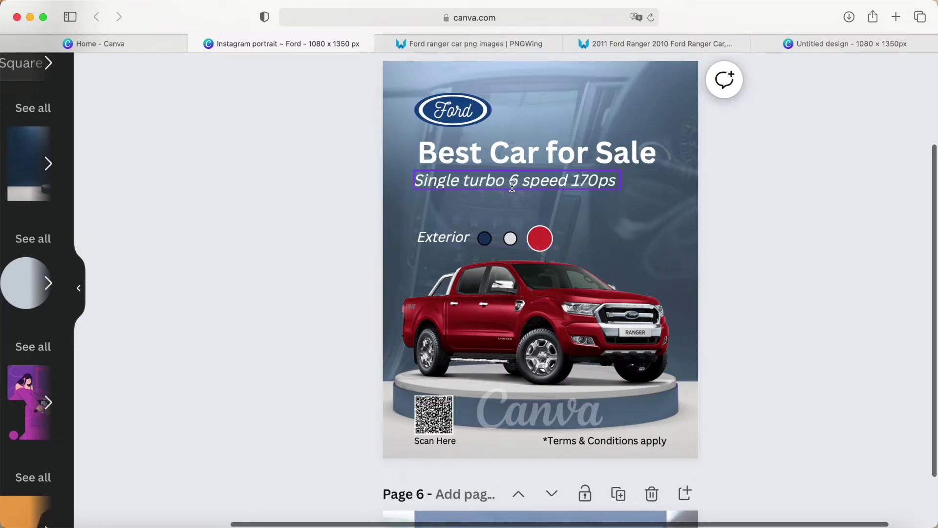
scroll(493, 329, down, 2)
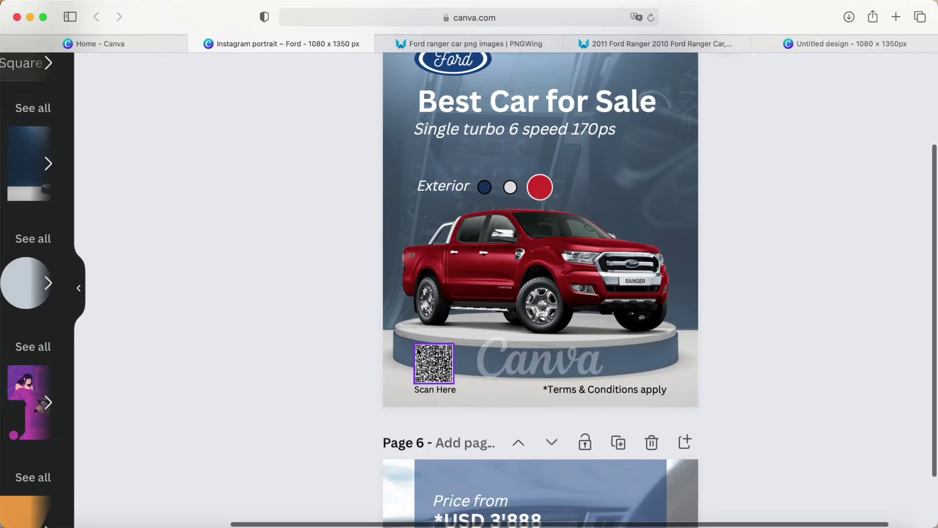
scroll(317, 391, down, 10)
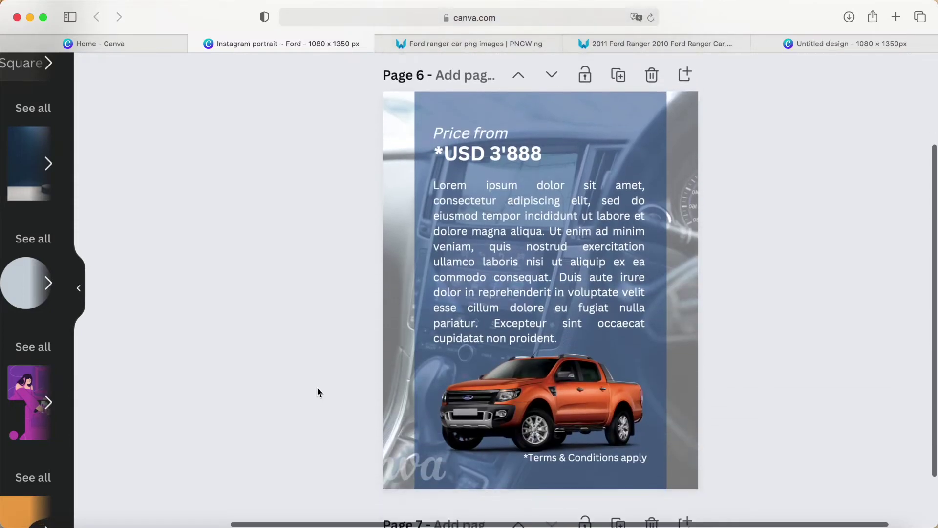
click(576, 168)
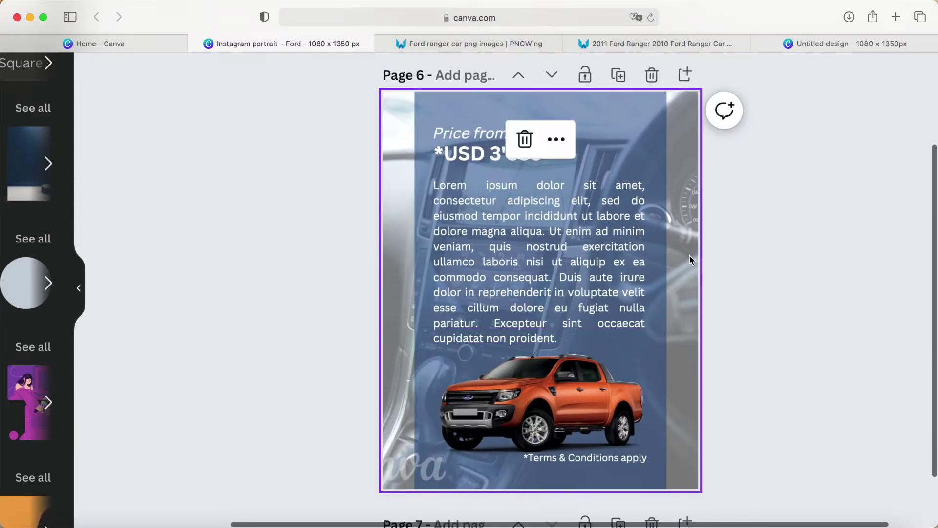
click(749, 221)
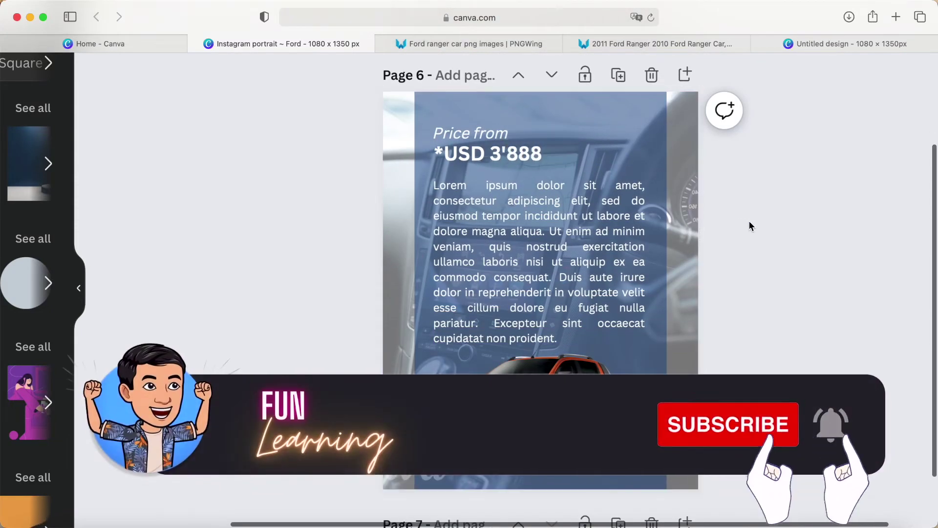
Add a square shape to page 6 to try out the blue overlay behind the text
click(617, 146)
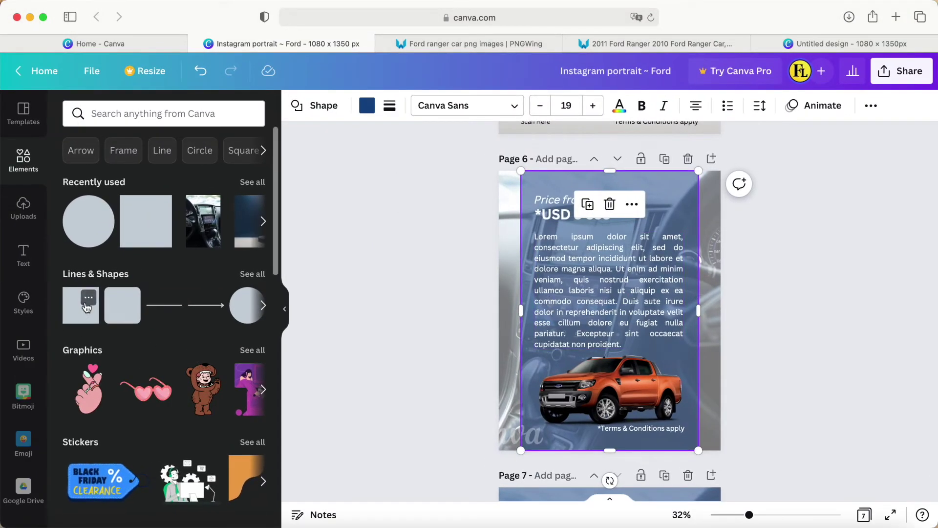
click(87, 299)
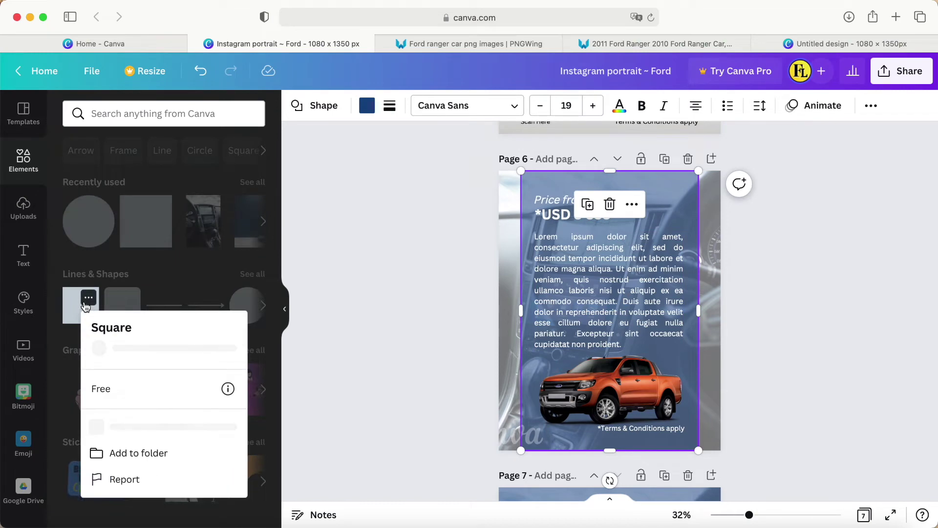
click(75, 312)
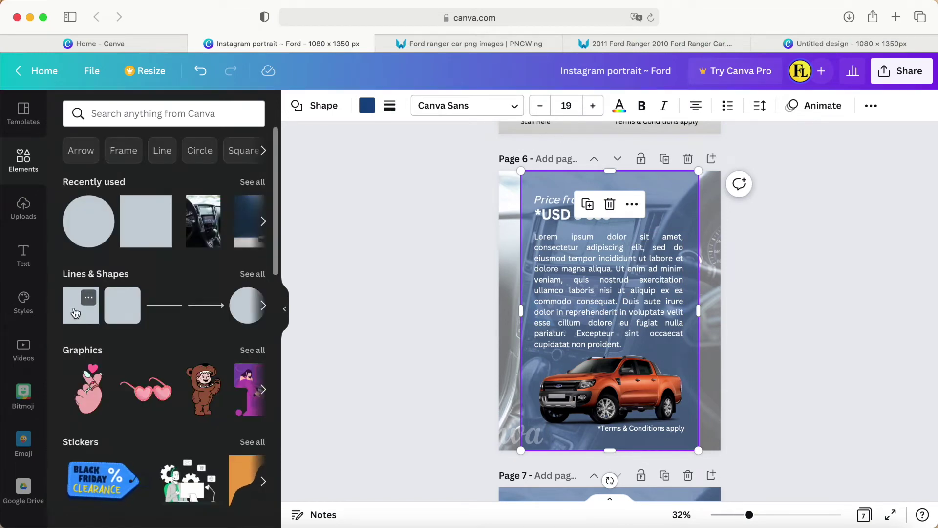
click(76, 313)
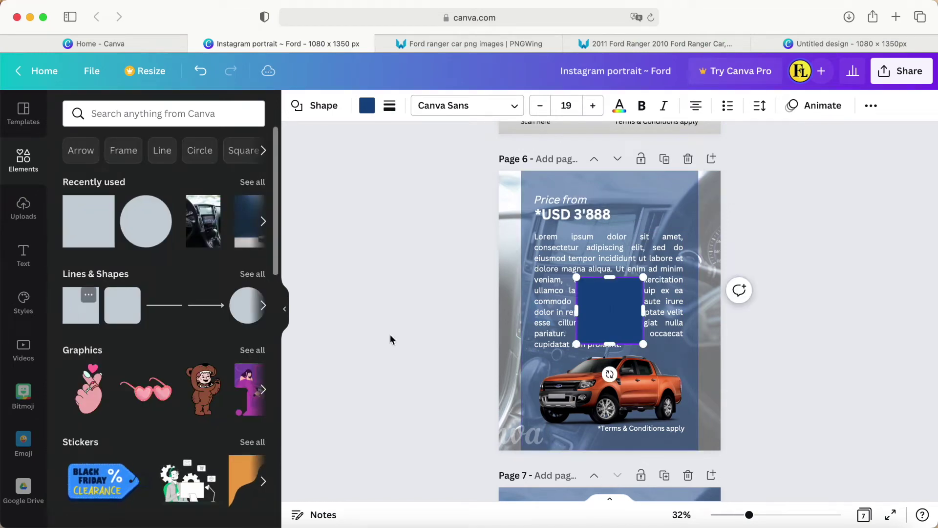
Make the new square on page 6 more transparent, and remove it from the page
click(873, 106)
click(812, 137)
drag(808, 194, 743, 196)
drag(614, 332, 748, 325)
click(691, 291)
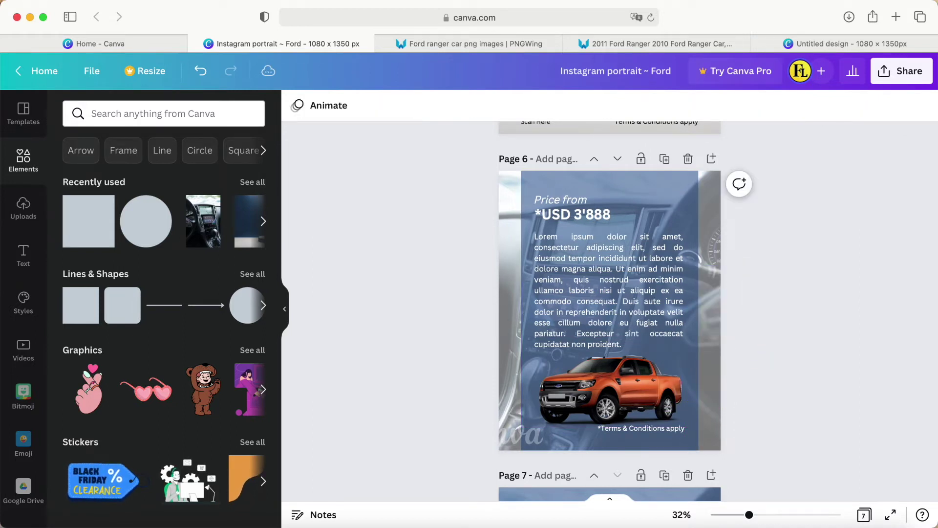
Examine the overlay, price text, Lorem ipsum paragraph and orange truck image on page 6
click(688, 225)
click(753, 296)
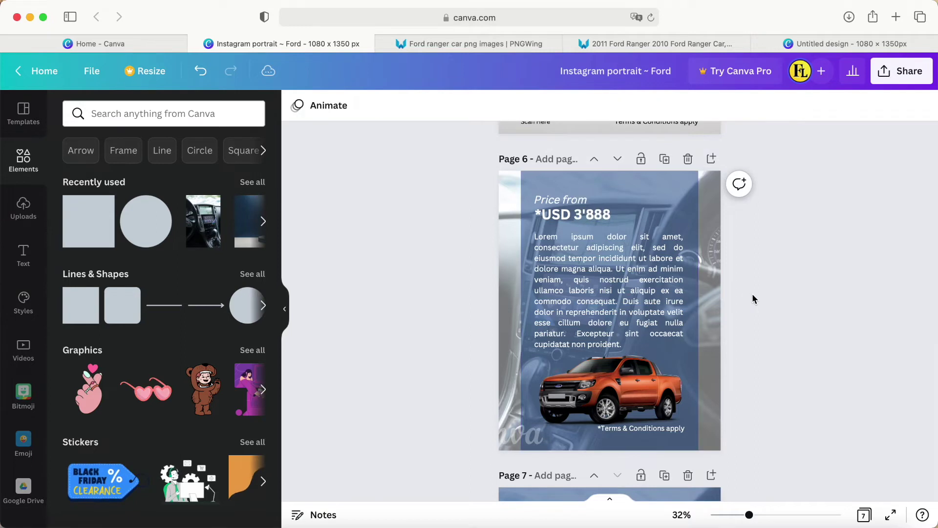
click(574, 200)
click(620, 288)
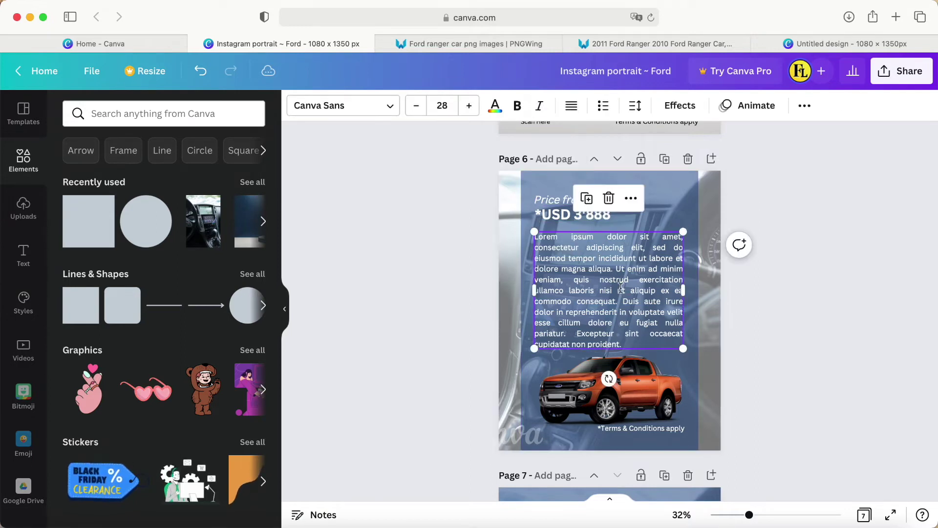
click(443, 395)
click(580, 395)
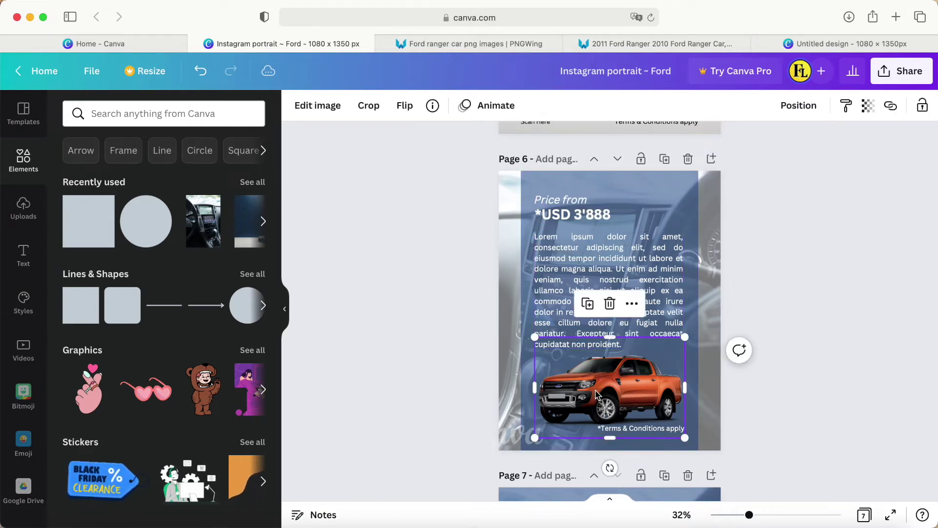
mouse_move(582, 391)
mouse_down()
mouse_move(593, 277)
mouse_move(582, 394)
mouse_up()
click(751, 264)
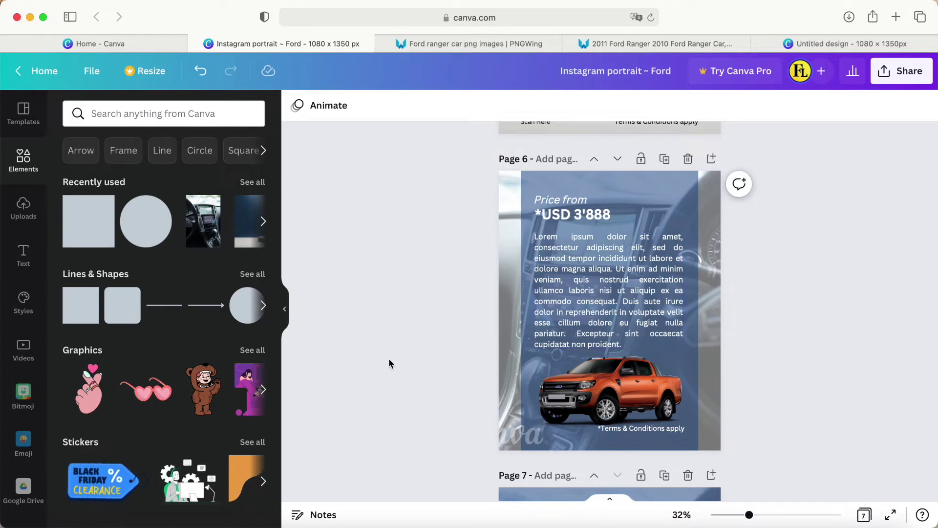
Narrow the blue overlay on page 7 from its right edge, and stretch it back to the full page width
scroll(442, 367, down, 1)
scroll(440, 367, down, 10)
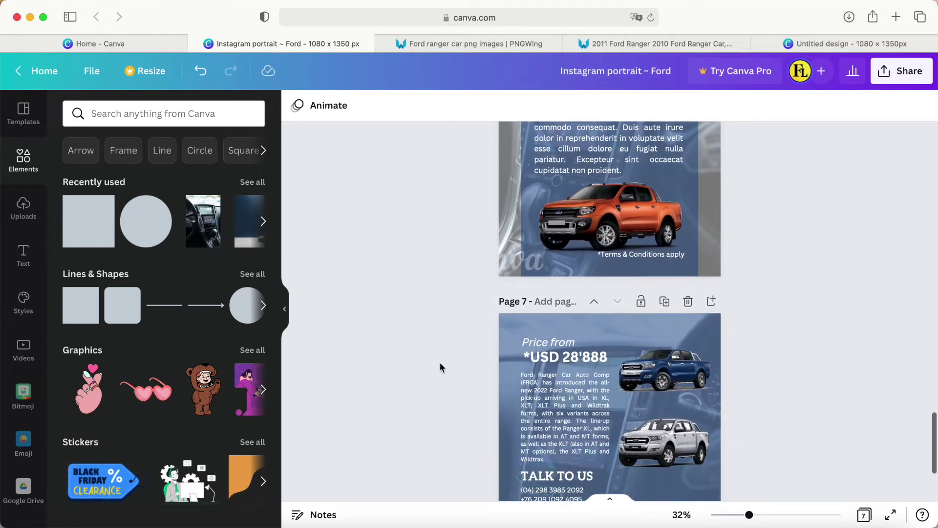
scroll(440, 367, up, 3)
scroll(440, 368, right, 10)
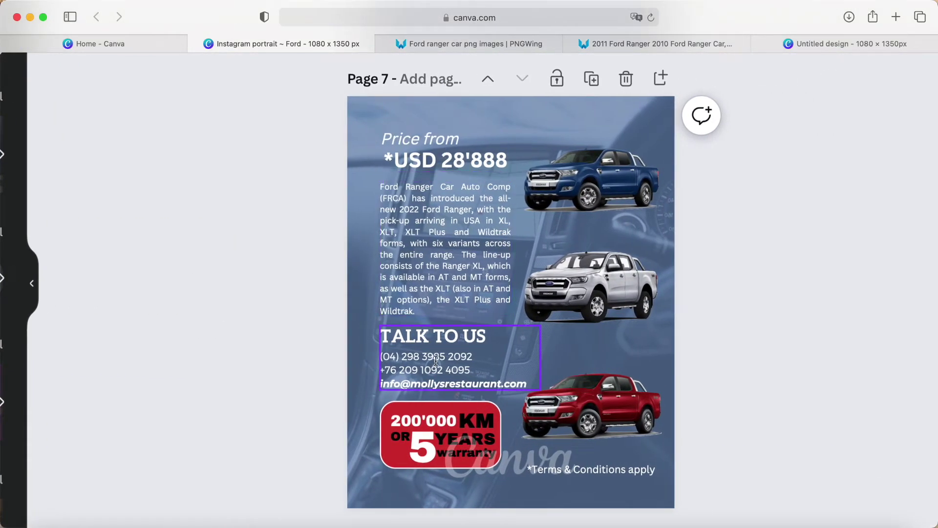
click(645, 107)
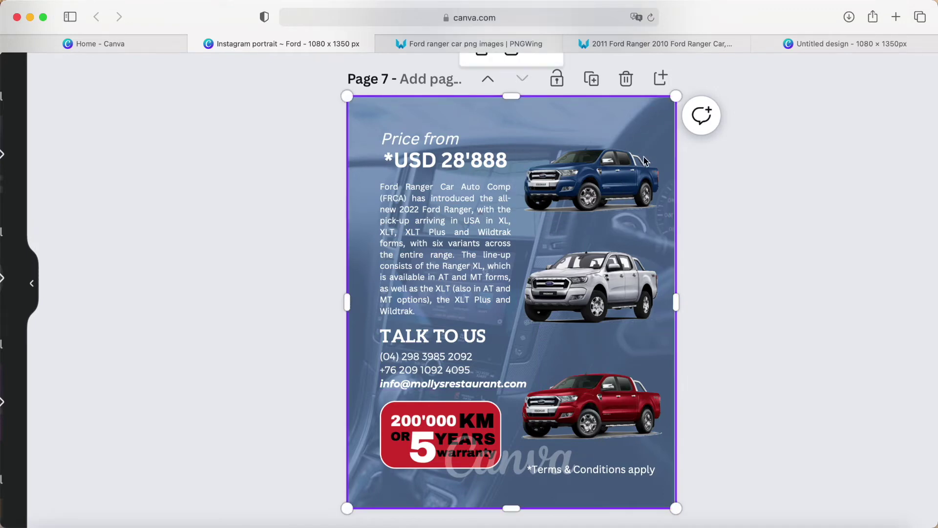
drag(676, 303, 634, 303)
mouse_move(348, 303)
mouse_down()
mouse_move(381, 304)
mouse_move(348, 304)
mouse_up()
drag(636, 304, 675, 303)
click(735, 255)
Inspect the blue, silver and red truck images on page 7 one by one
click(587, 186)
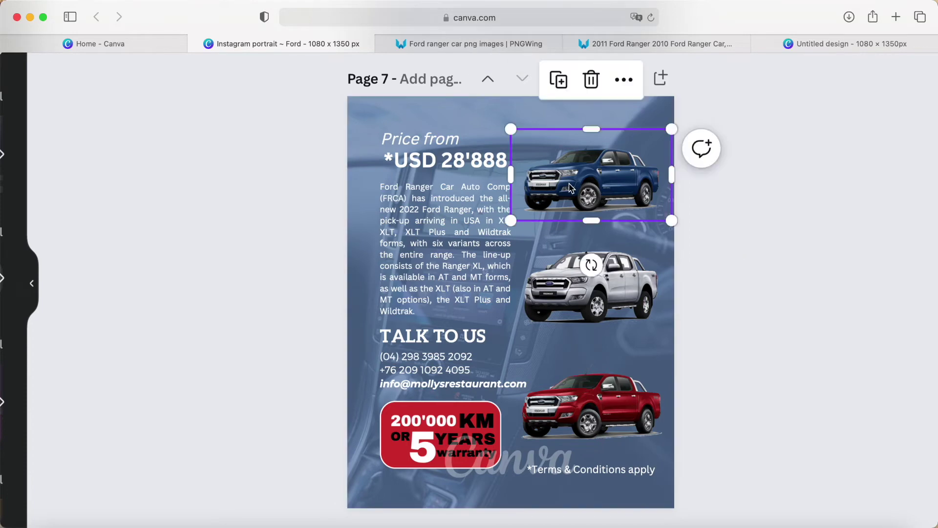
click(578, 303)
click(583, 412)
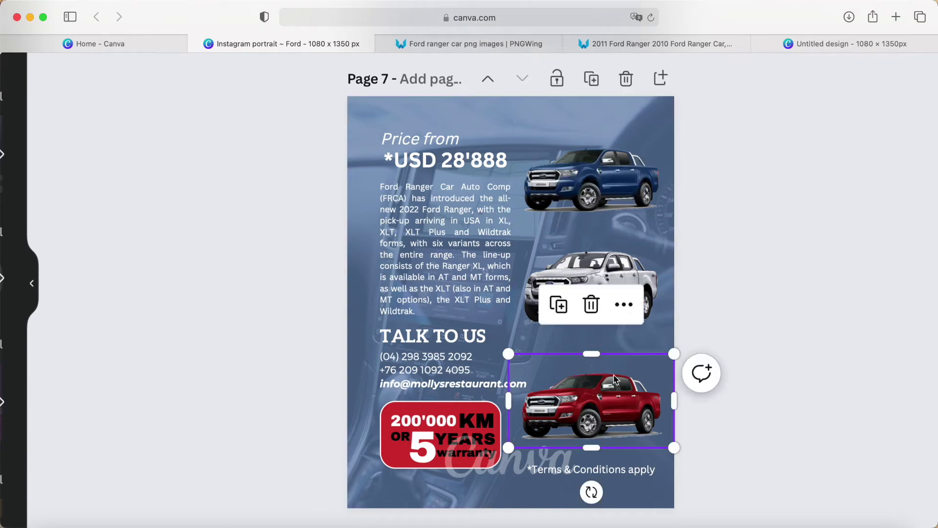
click(743, 270)
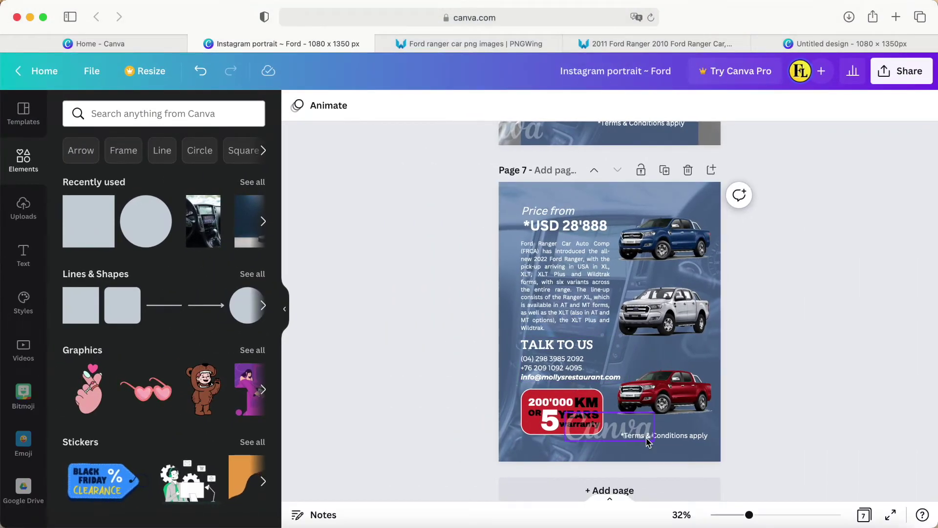
Select the TALK TO US contact text on page 7 and look up its matching text template among the recently used ones
click(521, 364)
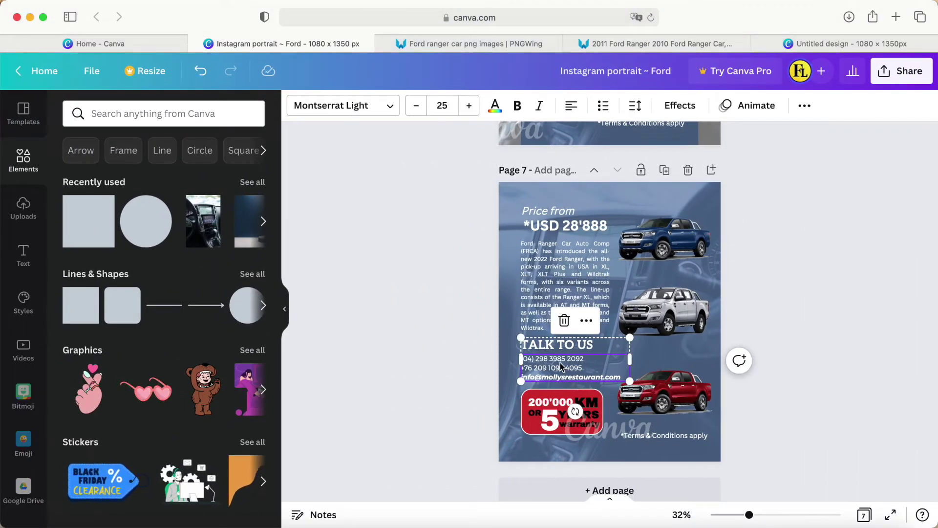
click(23, 252)
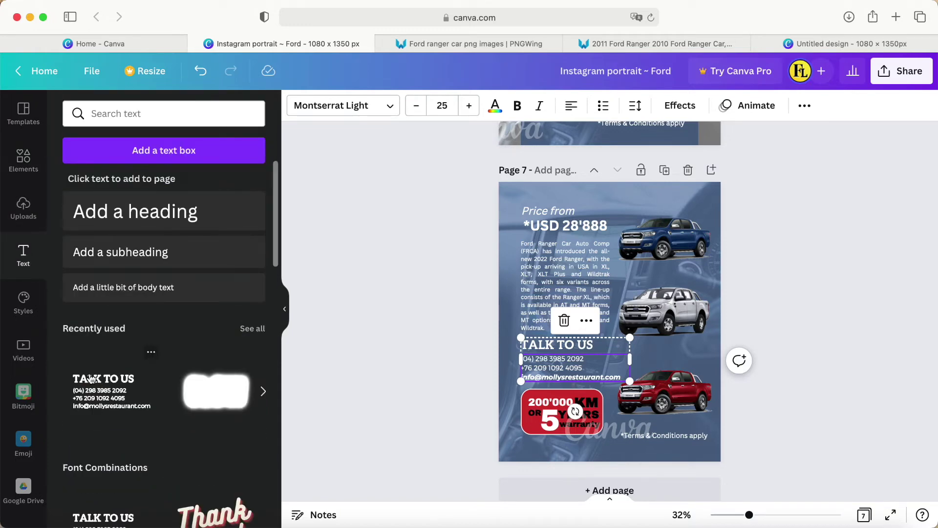
scroll(84, 405, up, 5)
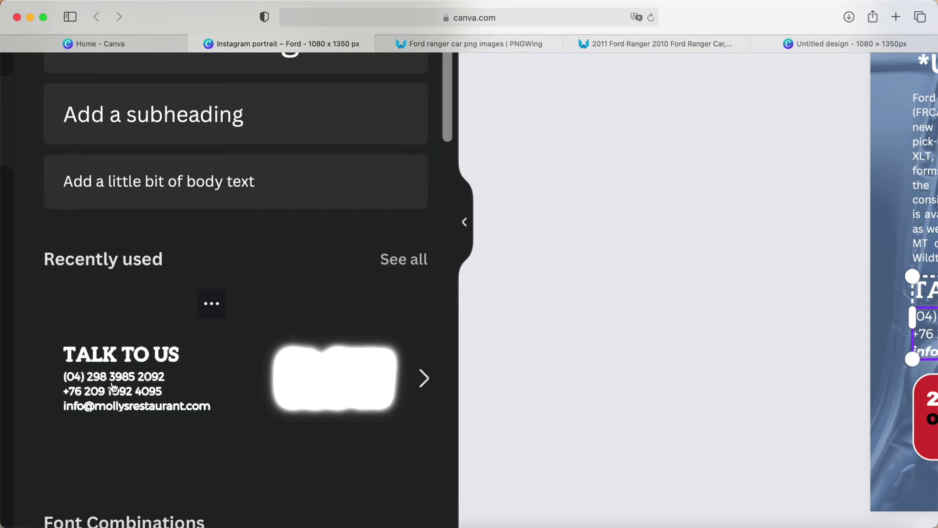
Deselect the contact text and examine the red warranty badge on page 7 up close
key(super+0)
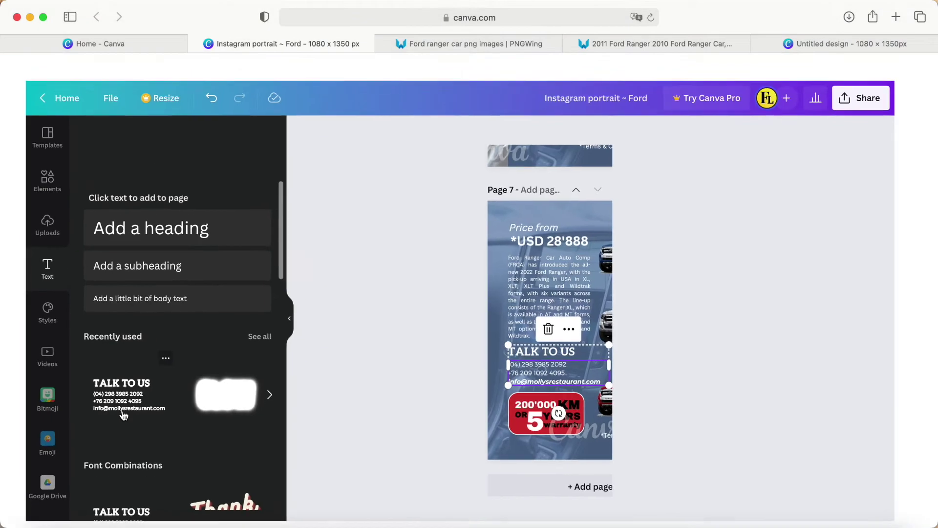
click(374, 410)
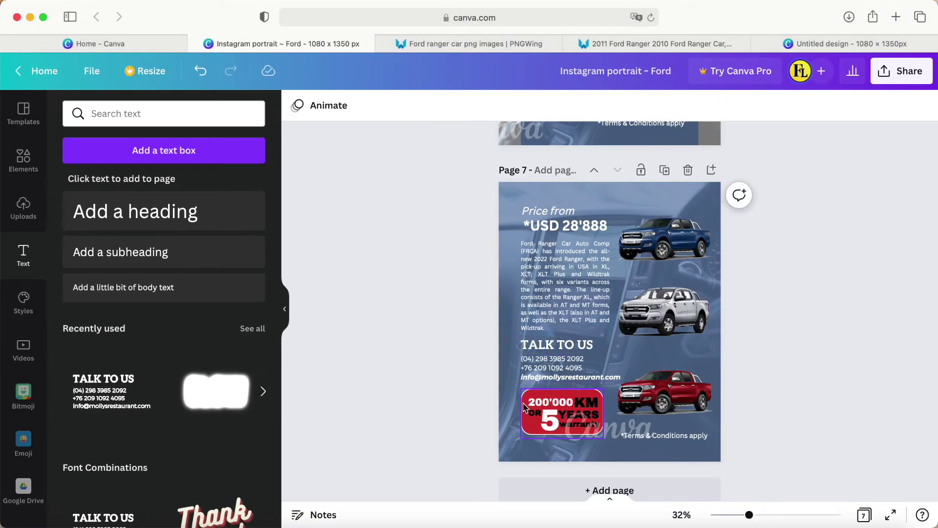
scroll(504, 415, up, 5)
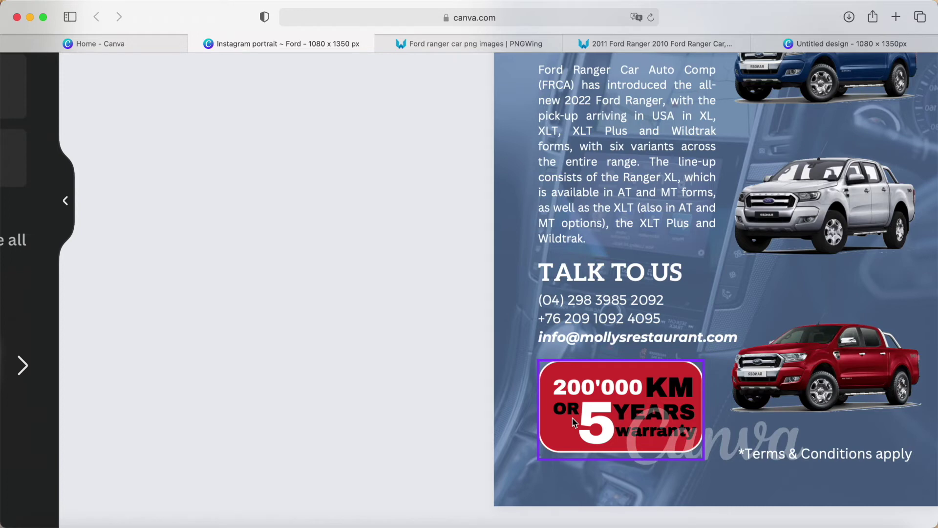
scroll(575, 421, down, 5)
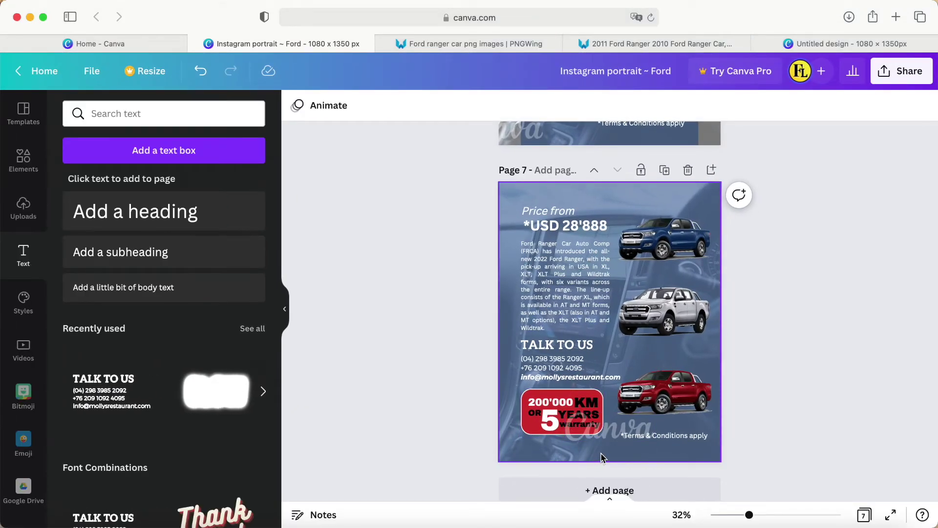
Add a blank page 8, place a rounded square on it, enlarge it and fill it with the document's red
click(603, 490)
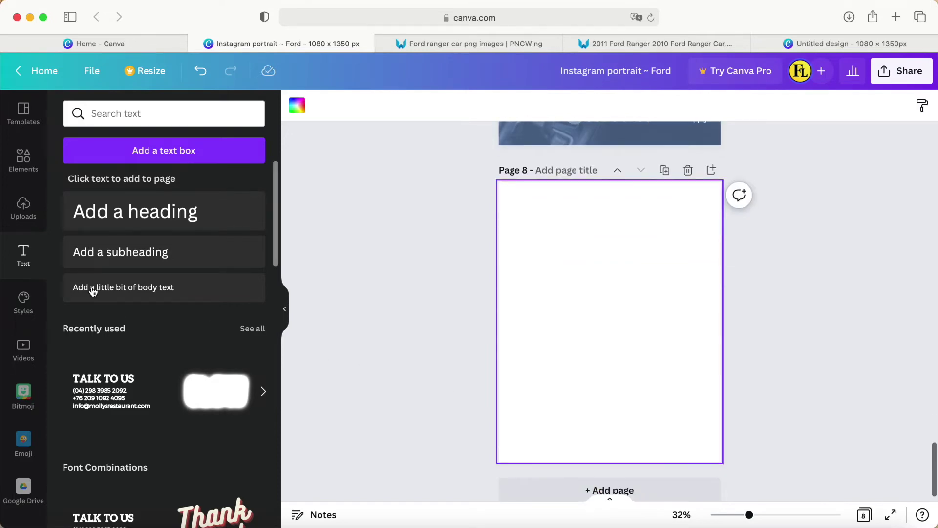
click(23, 157)
click(112, 322)
drag(575, 357, 526, 388)
drag(644, 288, 690, 264)
click(367, 105)
click(251, 174)
Give the red rounded square a solid white border and set its corner rounding to 100
click(390, 109)
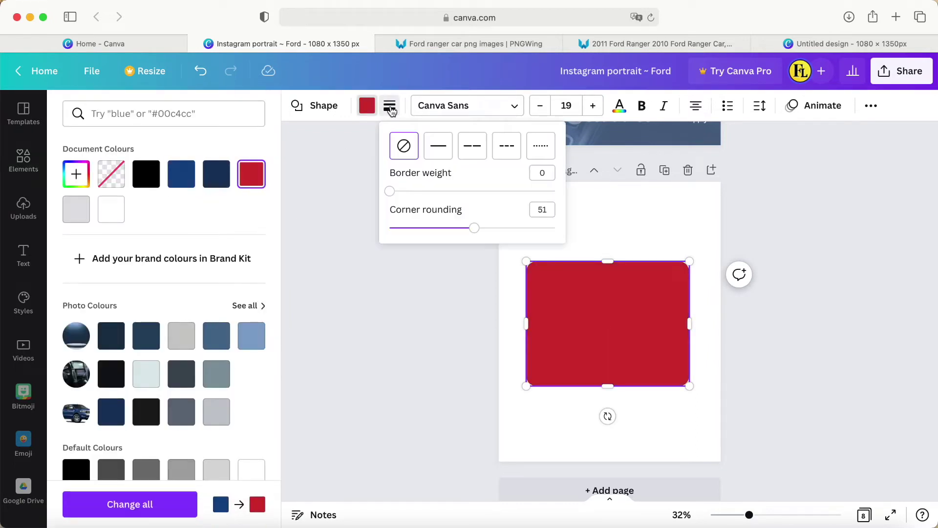
click(441, 154)
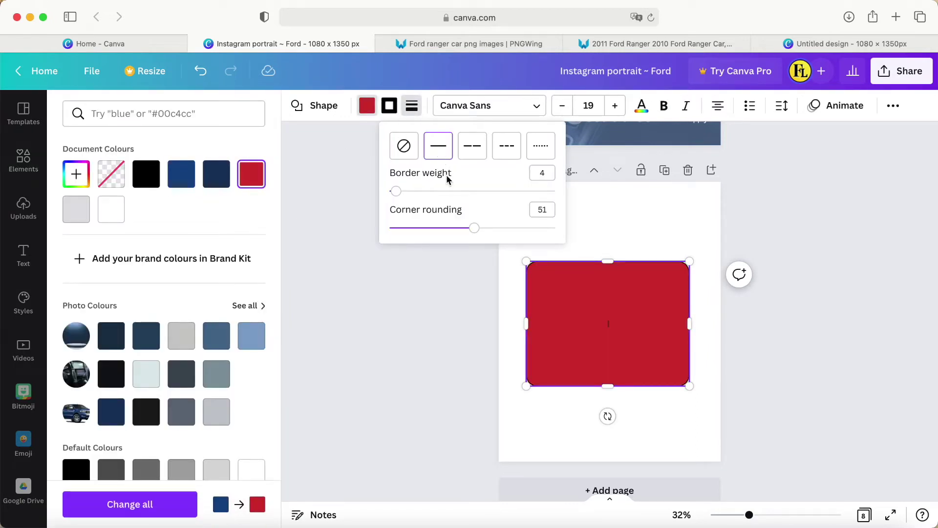
drag(474, 228, 564, 236)
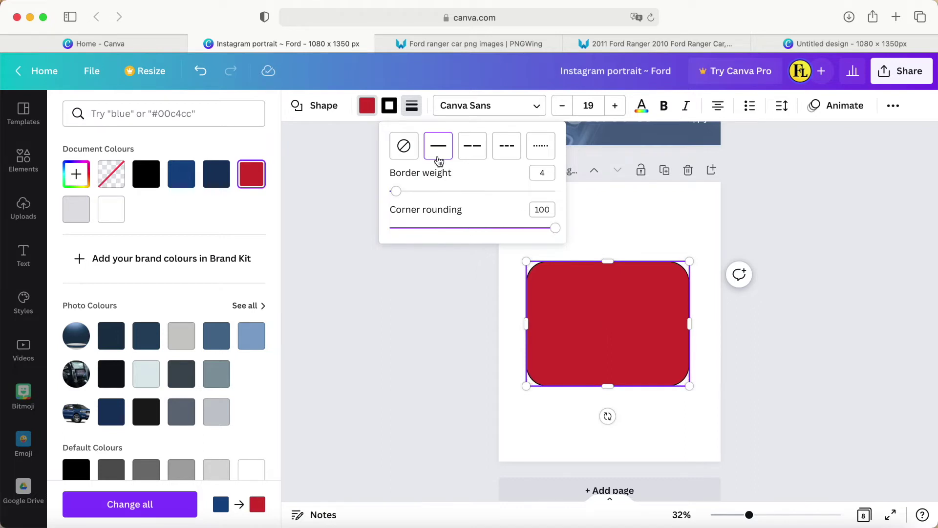
click(390, 106)
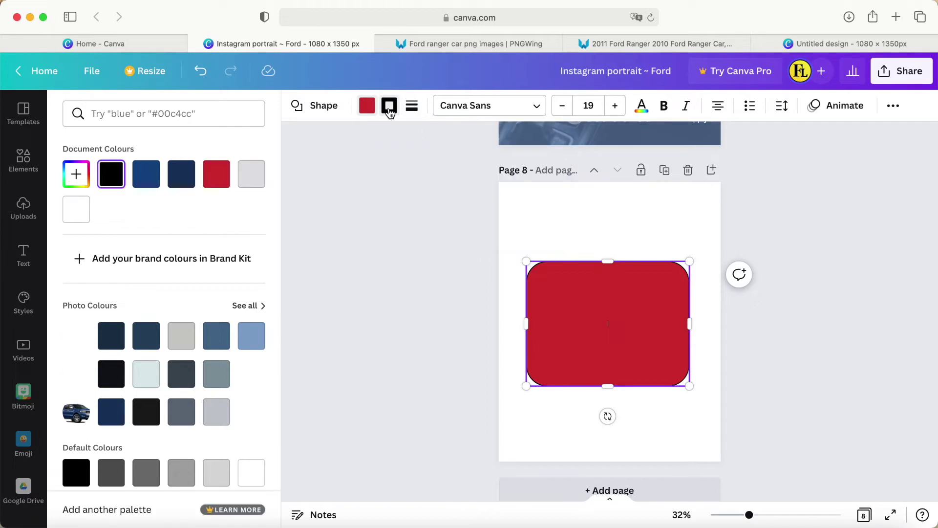
click(74, 215)
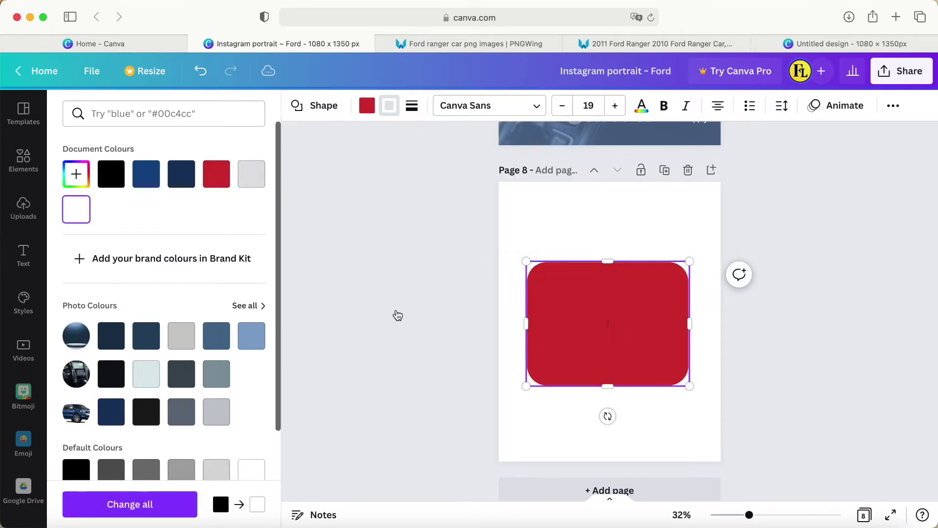
key(Escape)
Set the background of page 8 to blue #134887 and move the red shape to the page centre
click(536, 233)
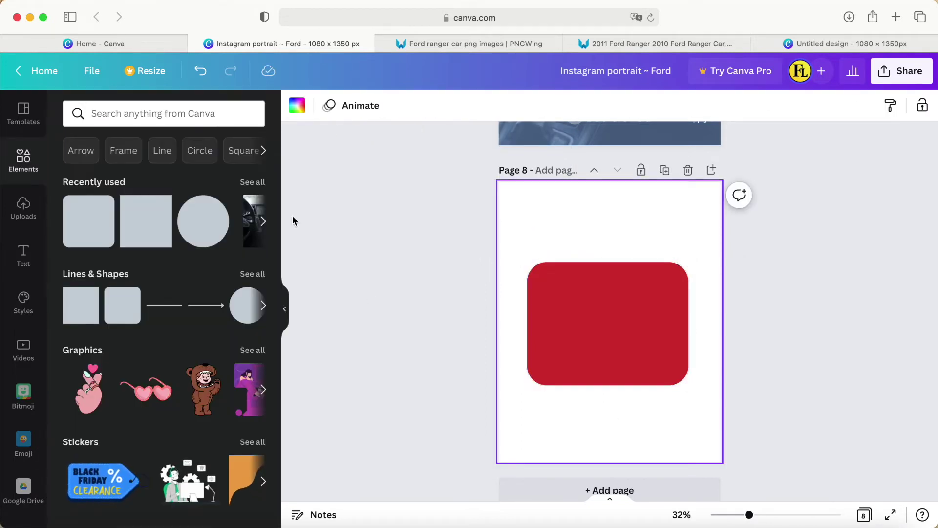
click(297, 106)
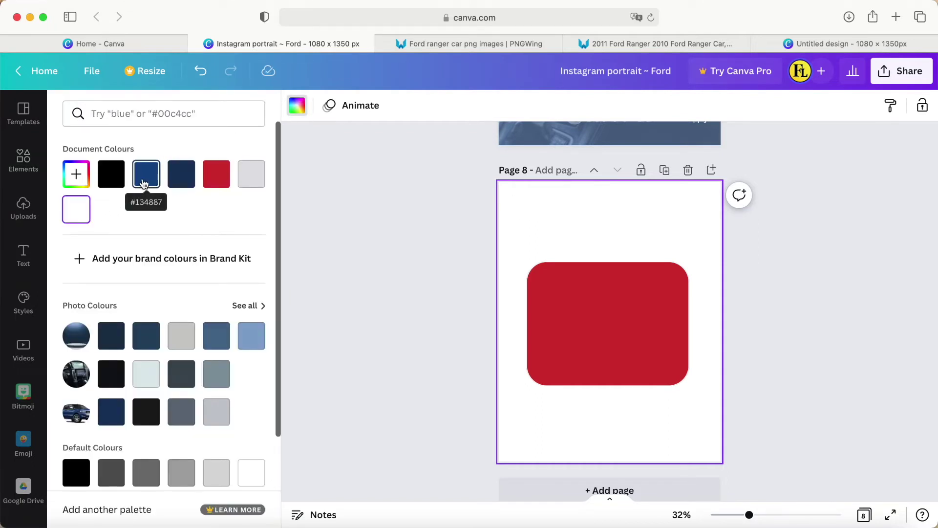
click(144, 183)
drag(582, 338, 582, 332)
click(779, 342)
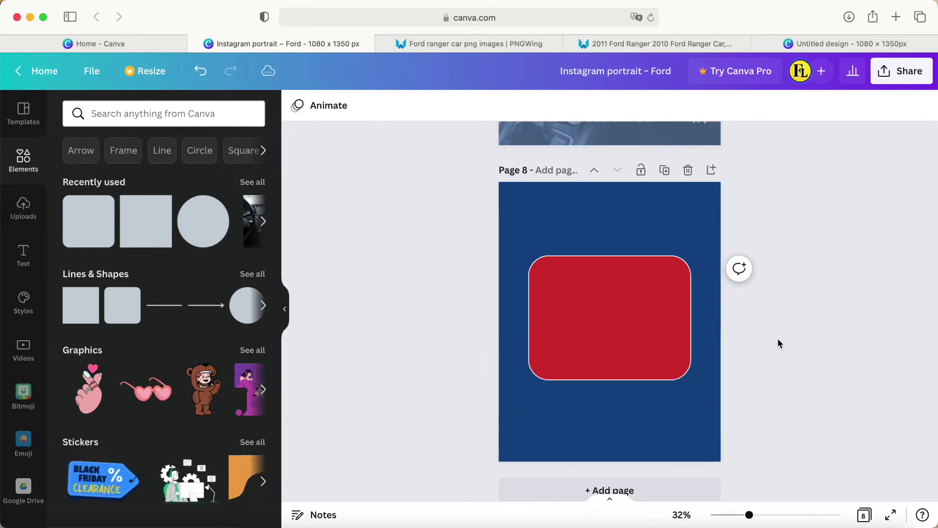
Compare the red shape with the warranty badge on page 7, and delete page 8
scroll(630, 334, up, 5)
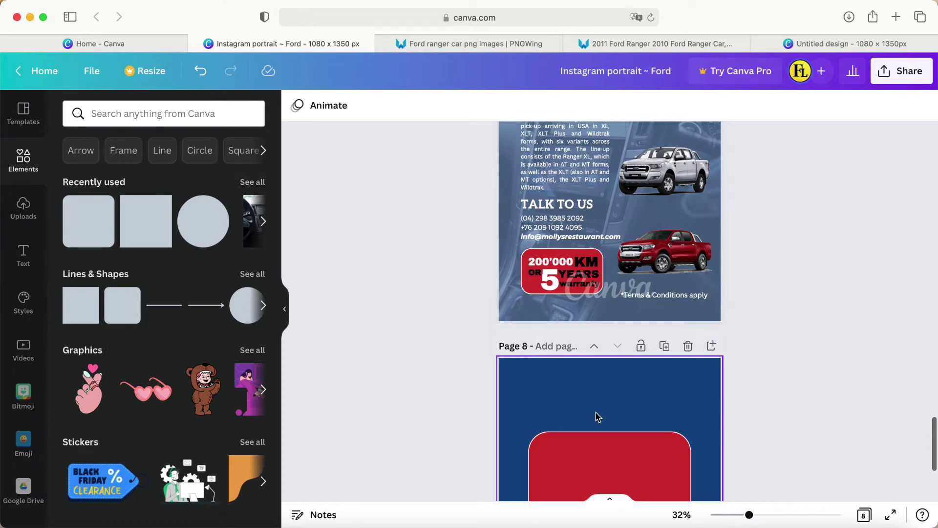
scroll(595, 416, down, 3)
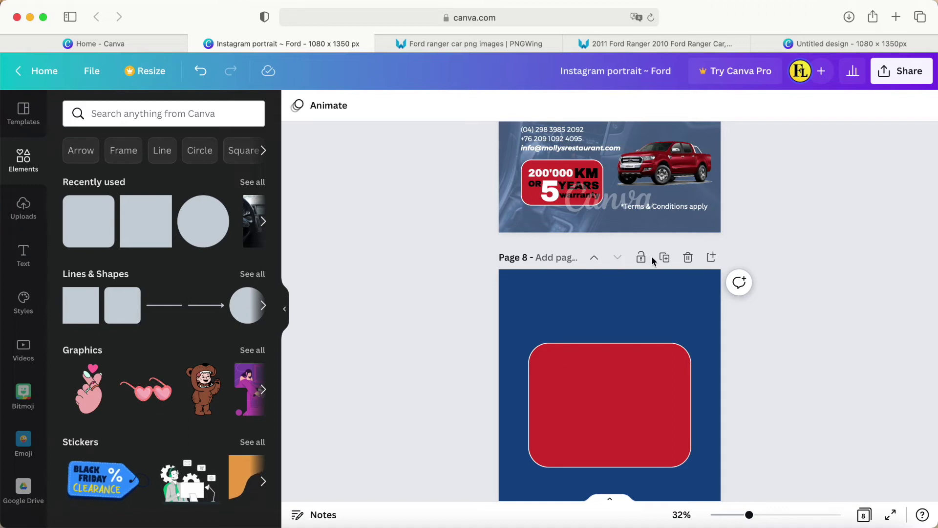
click(688, 259)
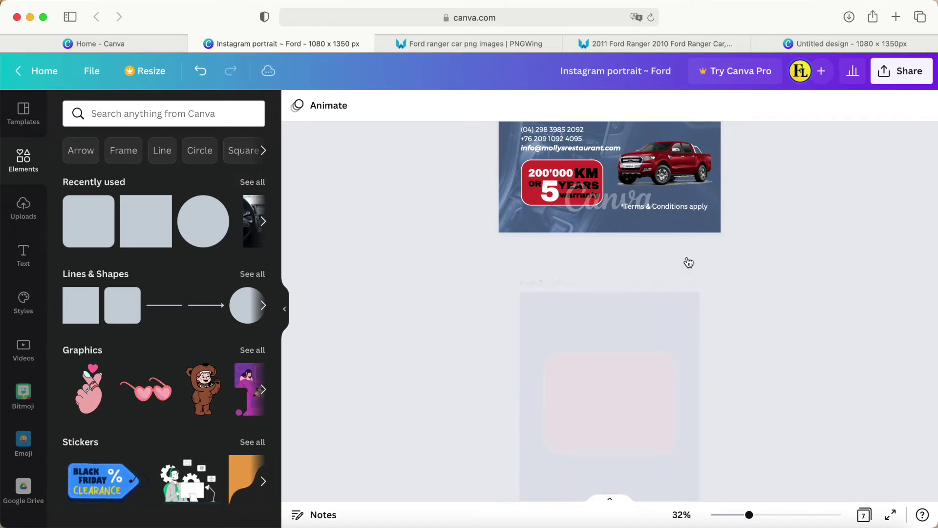
Review pages 6 and 7 of the Ford design
scroll(436, 288, up, 4)
scroll(435, 289, up, 4)
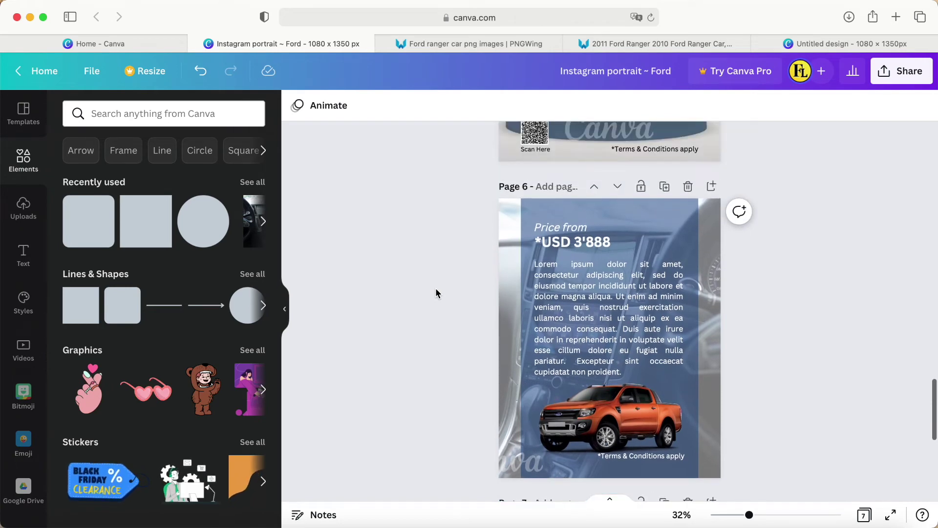
scroll(435, 288, up, 4)
scroll(436, 289, down, 6)
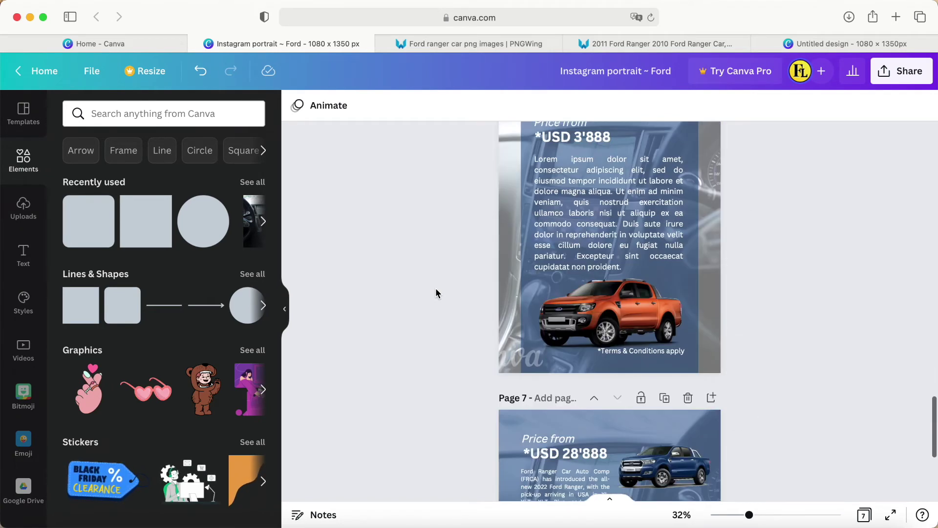
scroll(449, 301, up, 3)
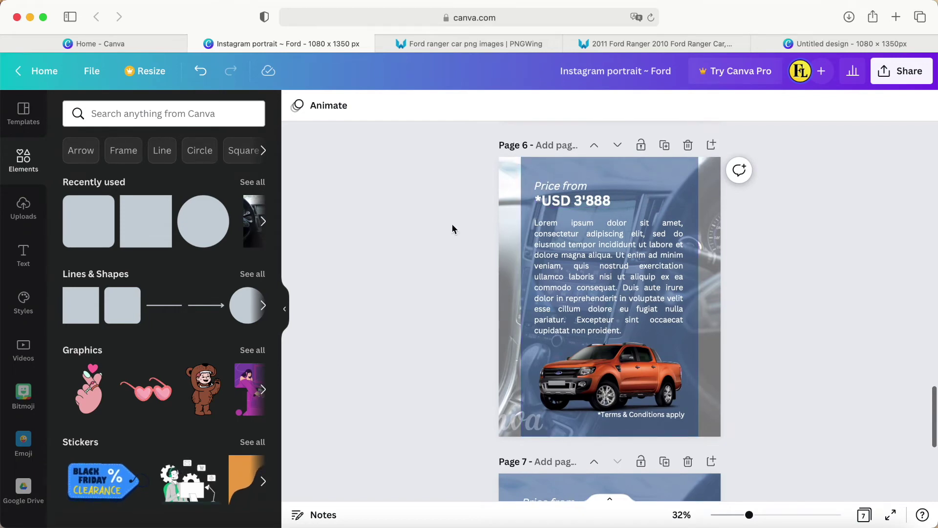
scroll(447, 237, down, 4)
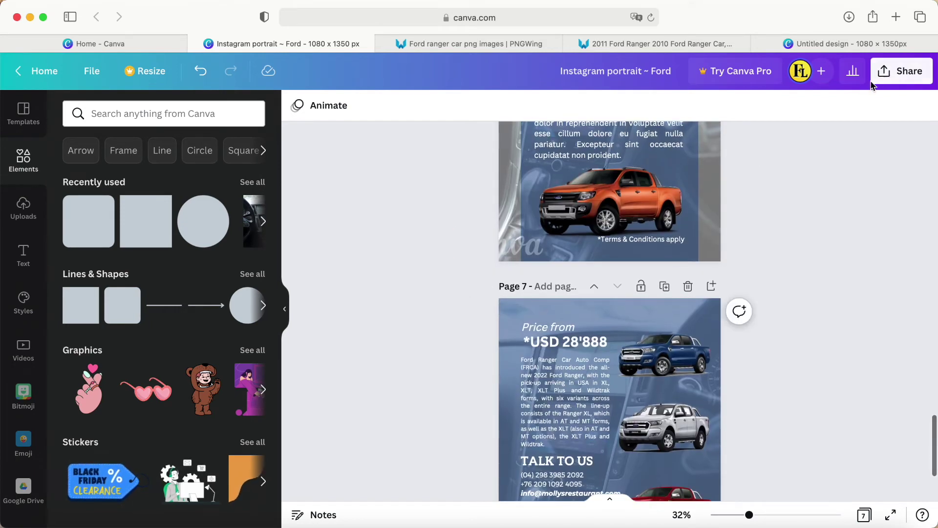
Limit the PNG download to pages 6 and 7, and close the download options without exporting
click(878, 78)
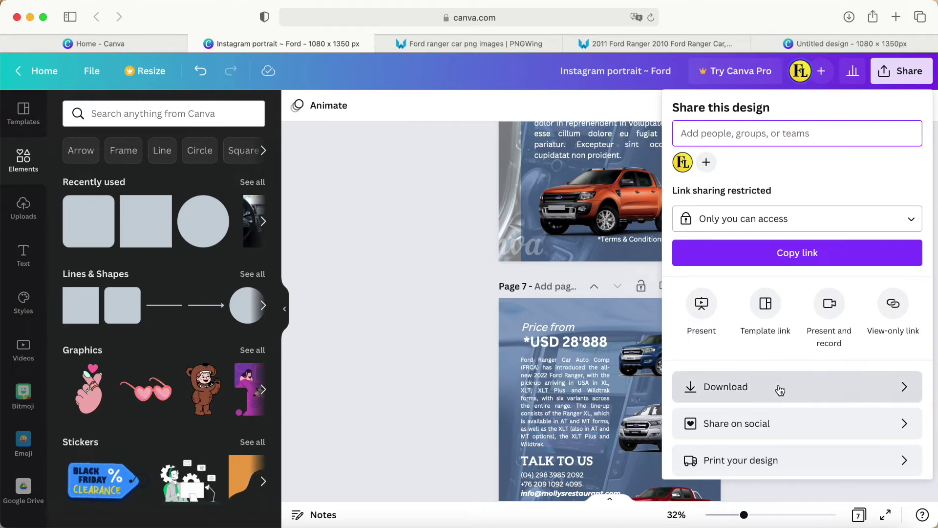
click(780, 390)
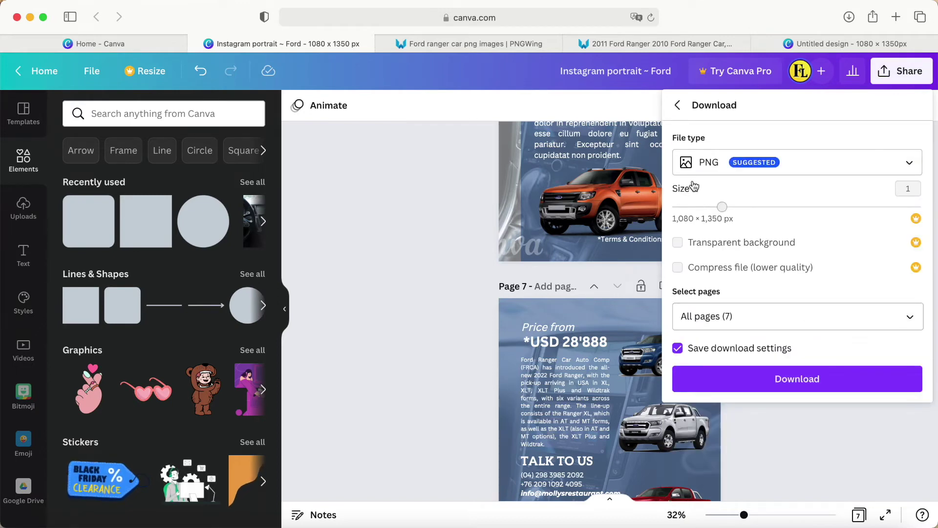
click(910, 317)
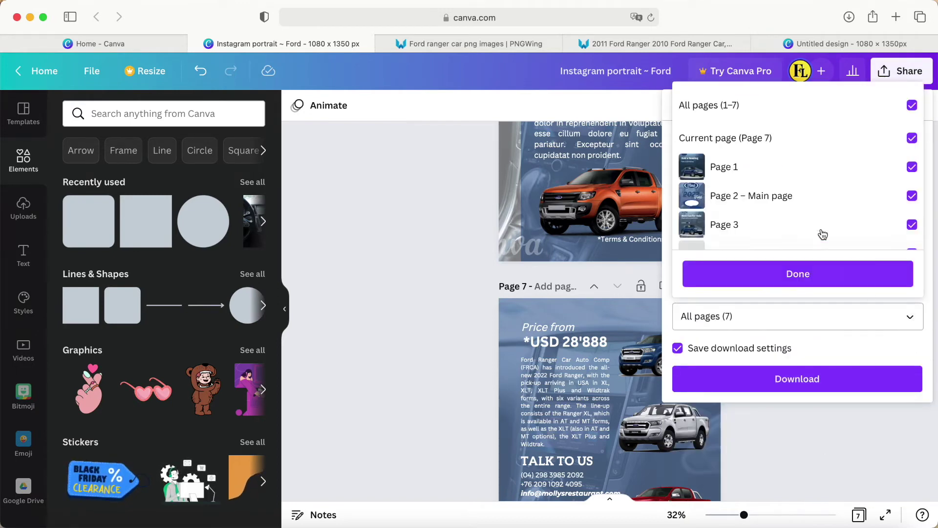
click(912, 107)
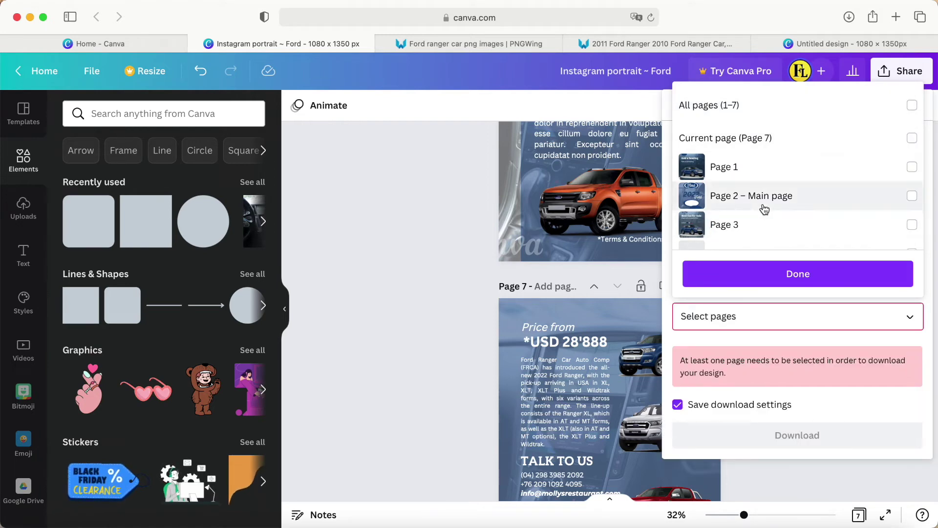
scroll(762, 209, down, 3)
click(729, 209)
click(727, 230)
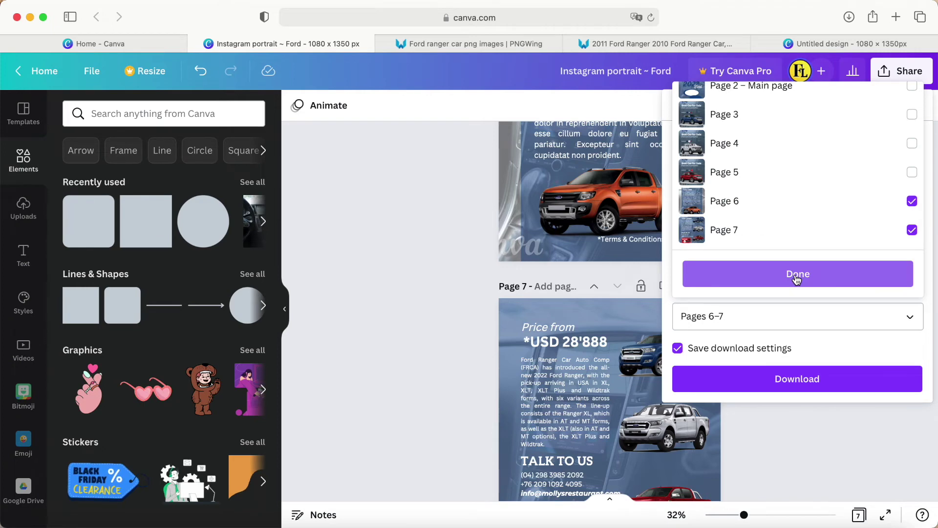
click(403, 341)
click(404, 341)
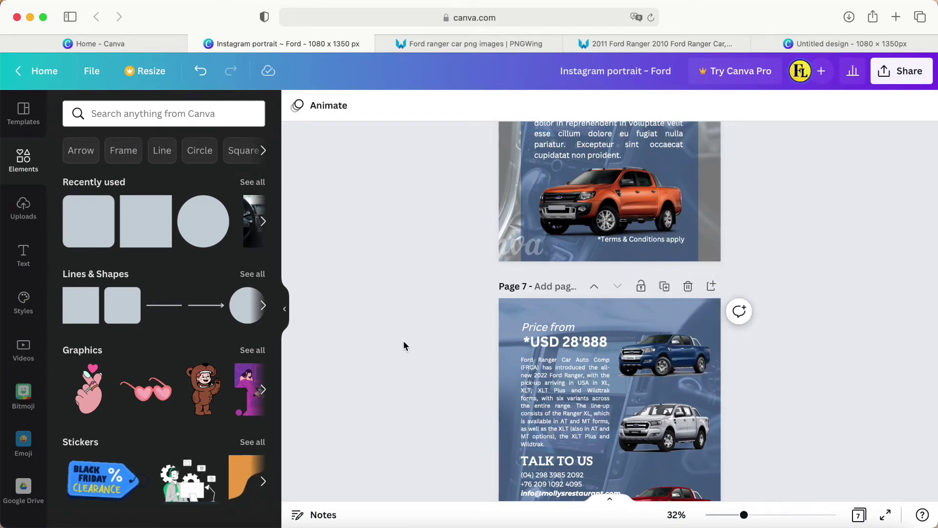
In the untitled 1080 × 1350 px design, try placing the uploaded orange-truck page image on page 1, and delete it
click(23, 207)
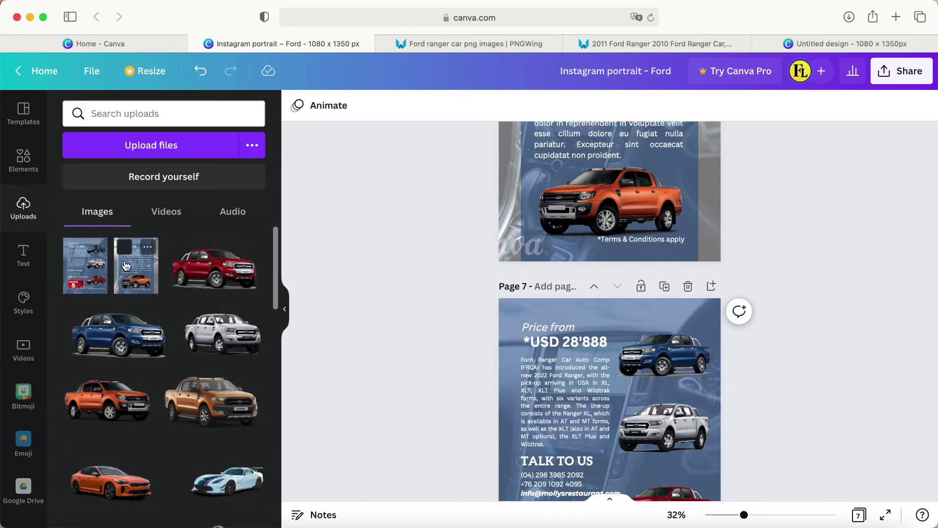
click(804, 47)
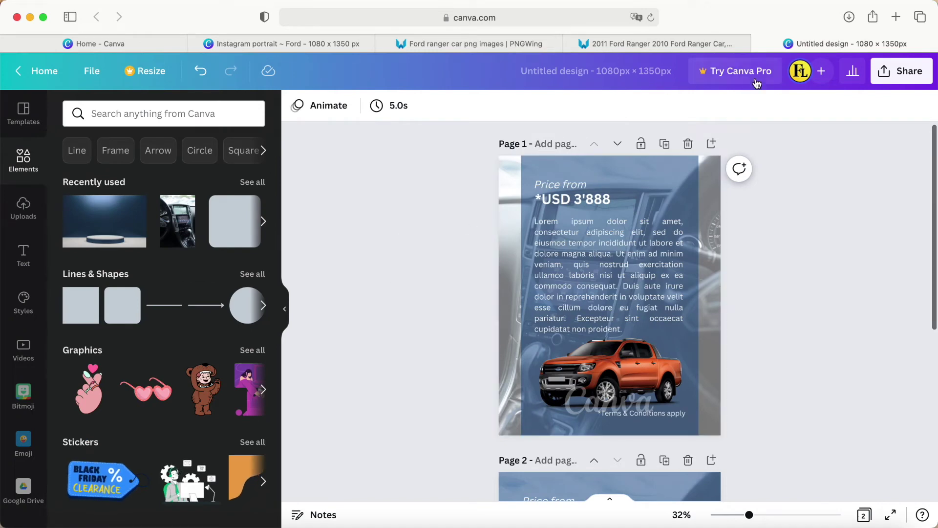
click(593, 239)
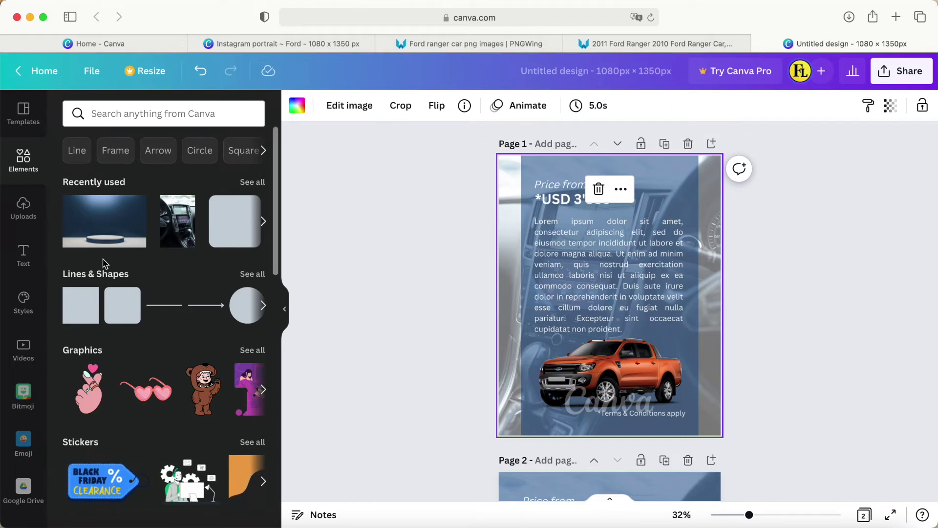
click(23, 208)
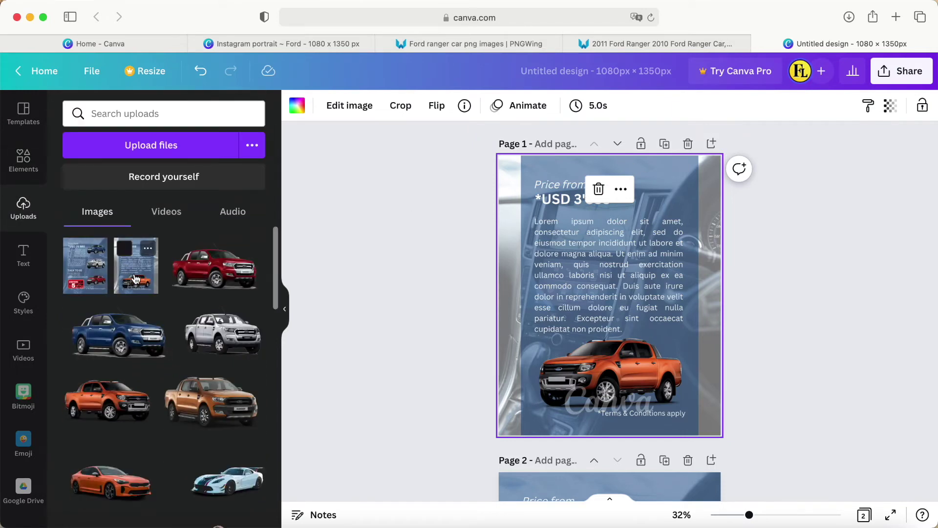
click(136, 278)
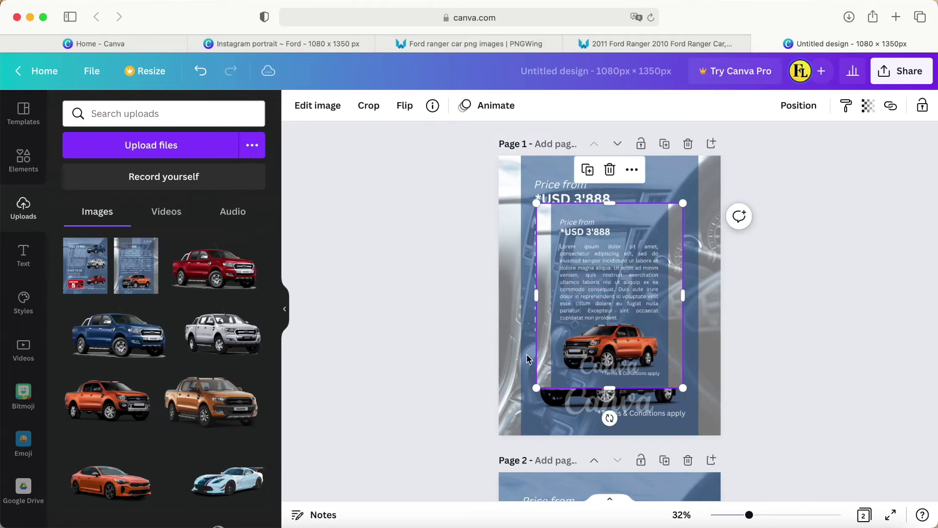
right_click(622, 315)
key(Delete)
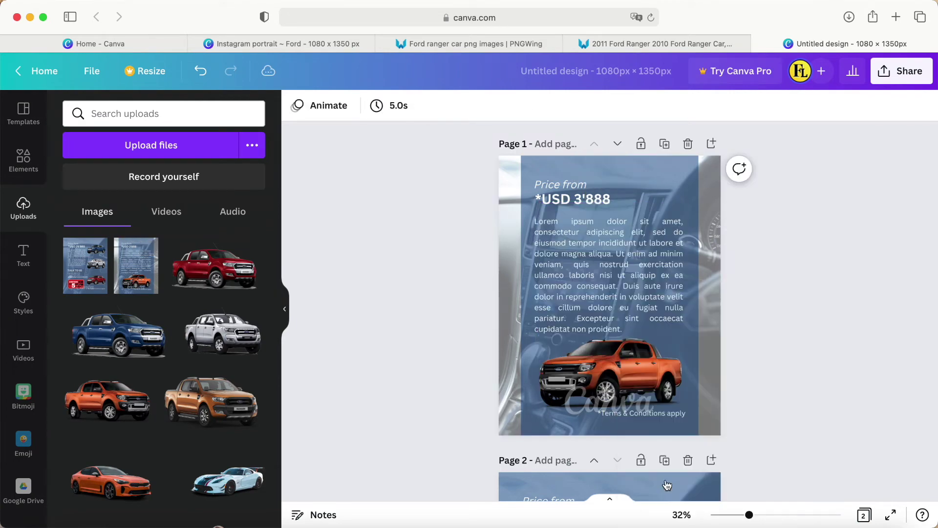
Show page 2 of the untitled design and open the QR Code generator ready for a URL
scroll(450, 383, down, 5)
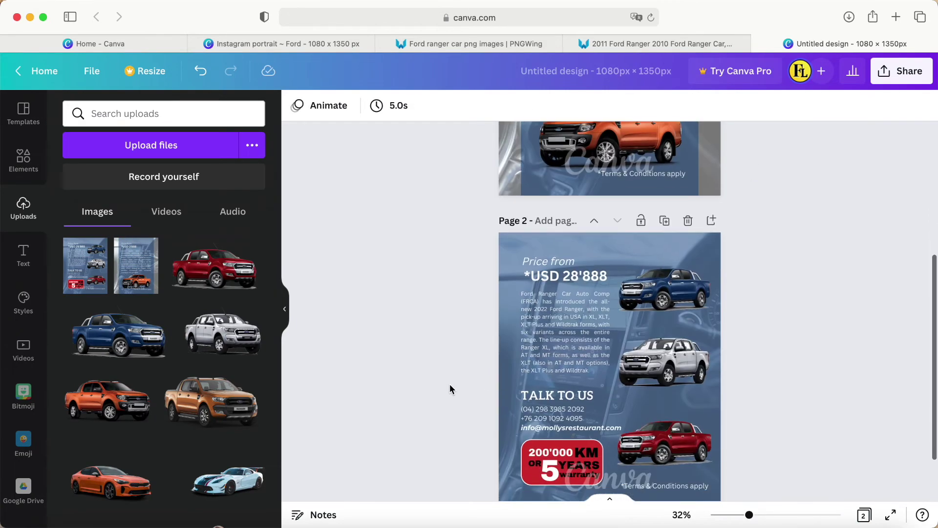
scroll(436, 398, down, 2)
scroll(436, 398, up, 2)
scroll(436, 398, down, 1)
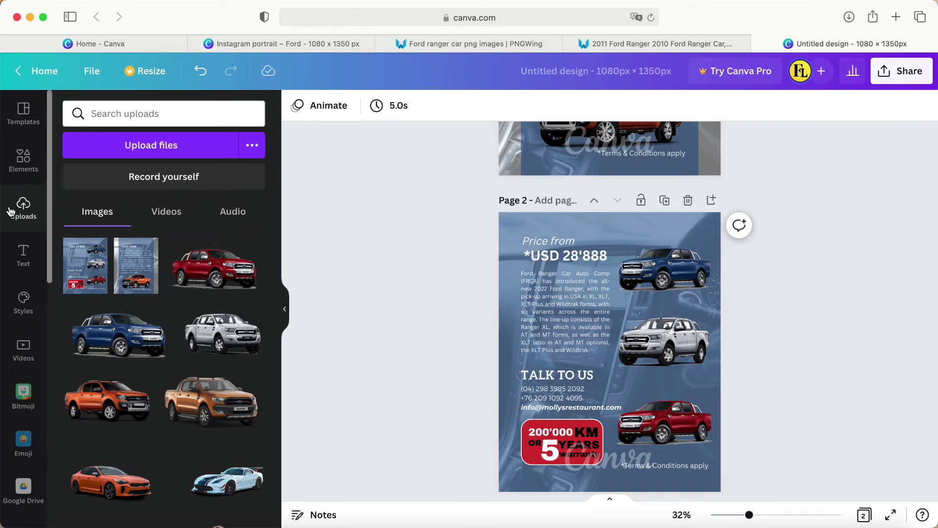
scroll(19, 293, down, 10)
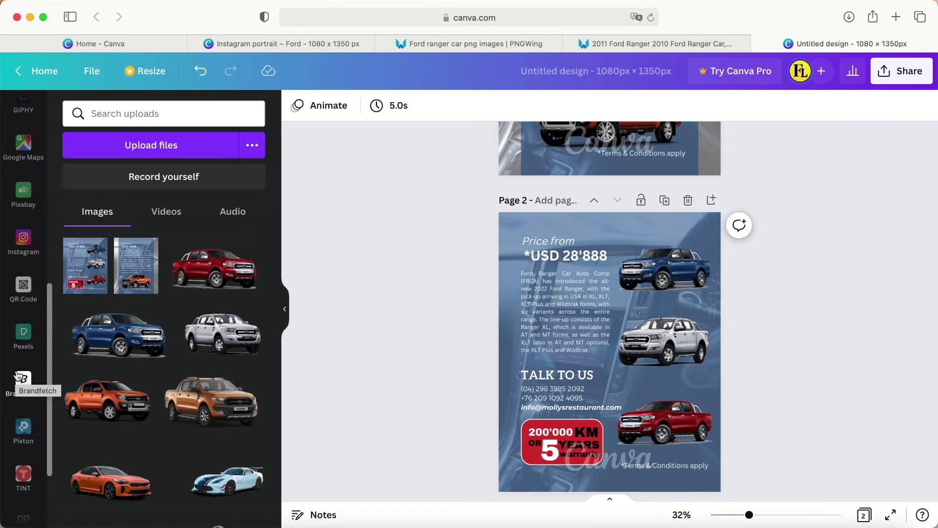
scroll(20, 308, up, 10)
scroll(18, 329, down, 10)
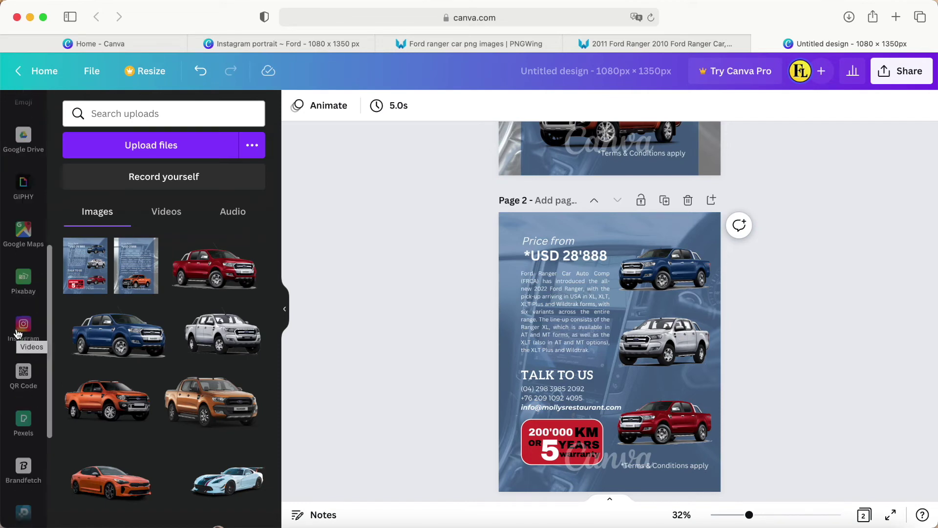
click(23, 313)
click(134, 212)
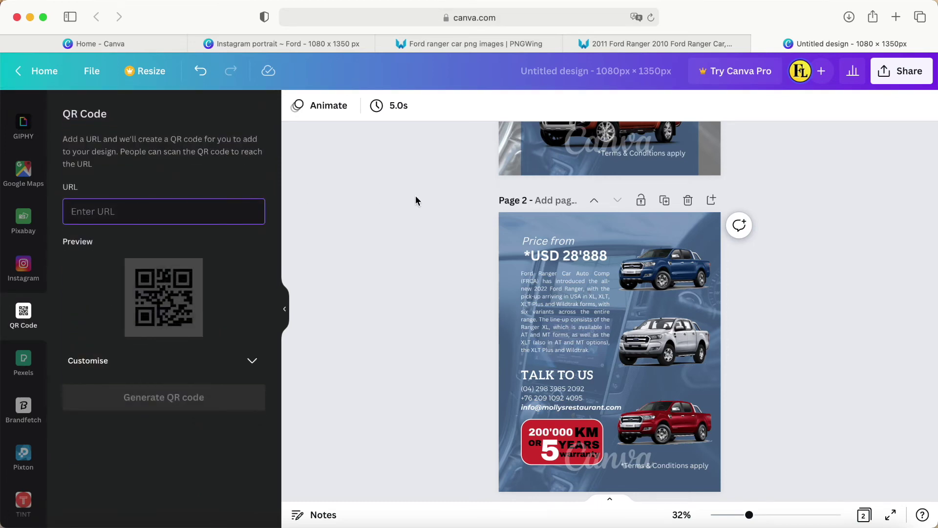
Set the untitled design's link sharing to "Anyone with the link" with "Can view" access, and copy the link
click(885, 73)
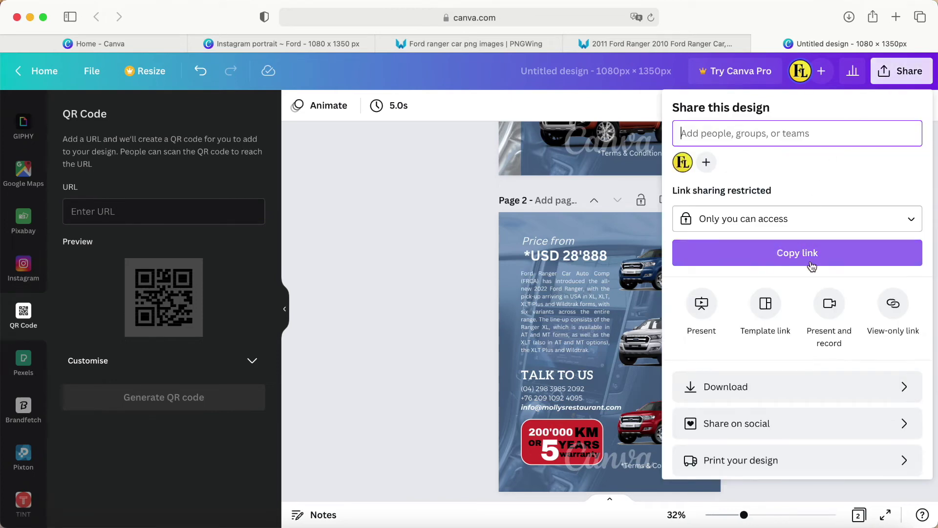
click(907, 224)
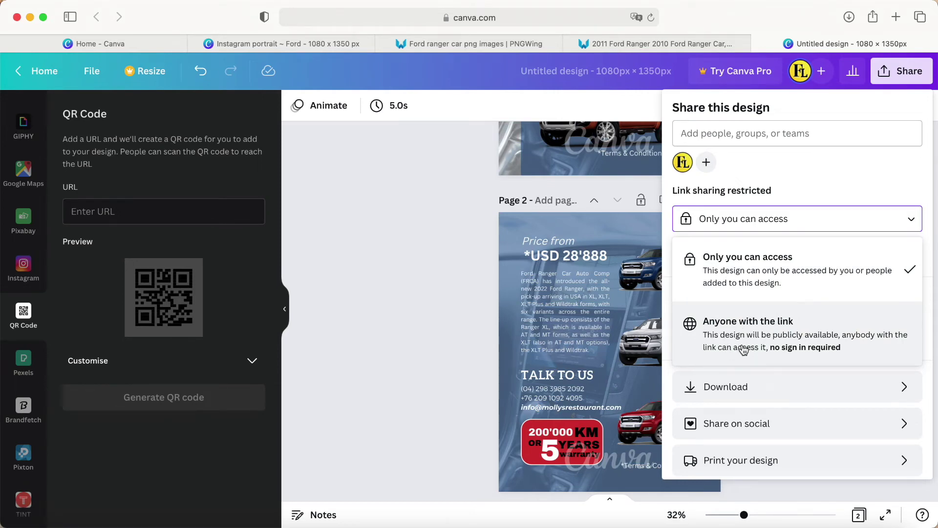
click(818, 346)
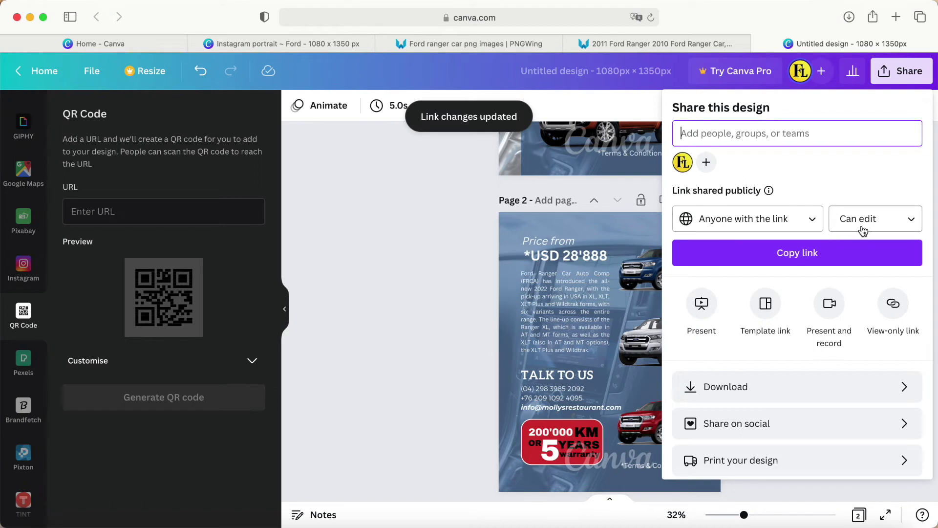
click(901, 224)
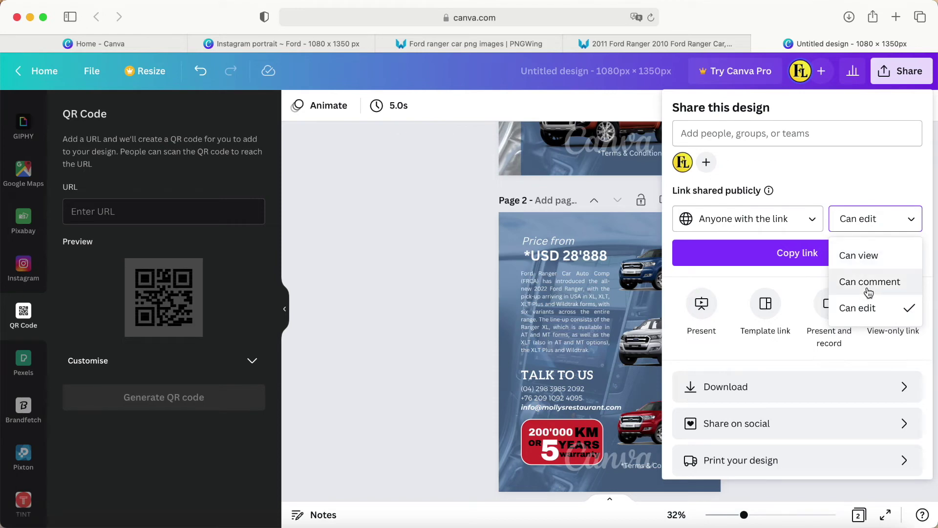
click(861, 256)
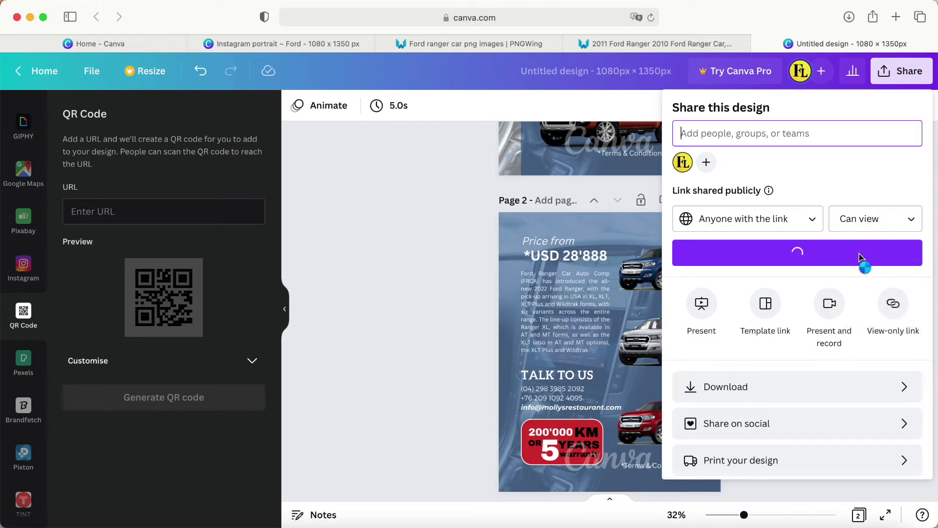
click(908, 222)
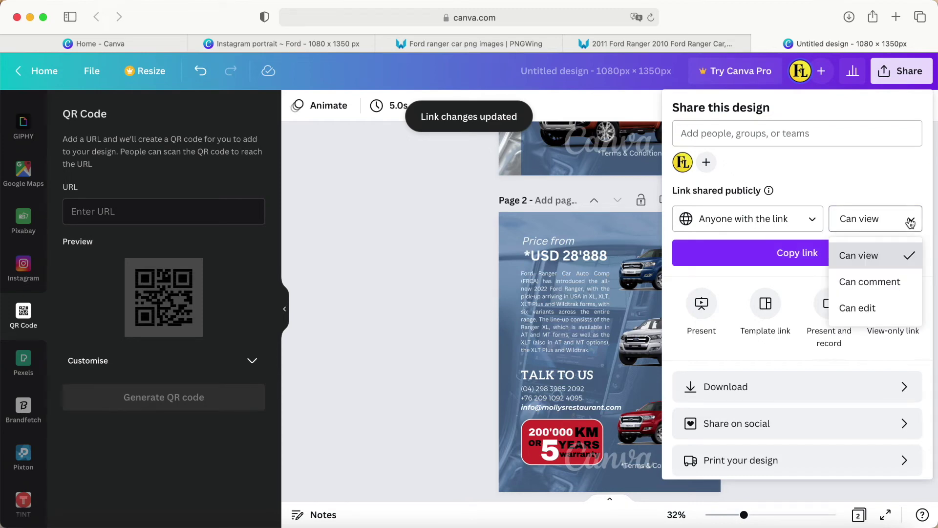
click(910, 223)
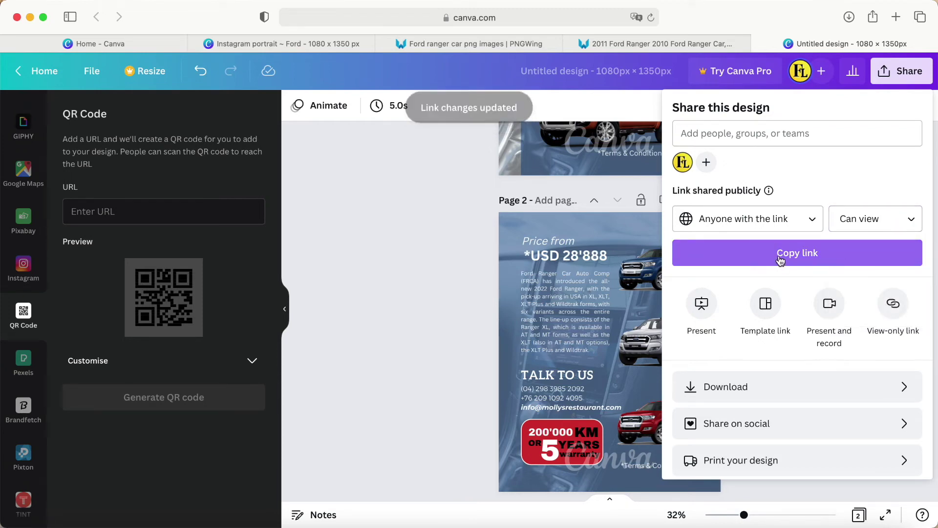
click(797, 257)
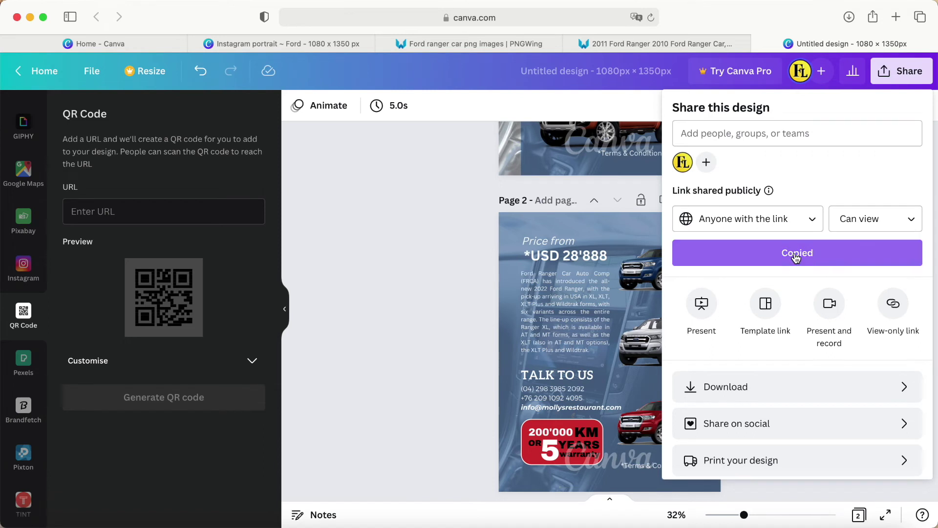
Paste the copied design link as the QR code's URL and generate the QR code on page 2
click(137, 211)
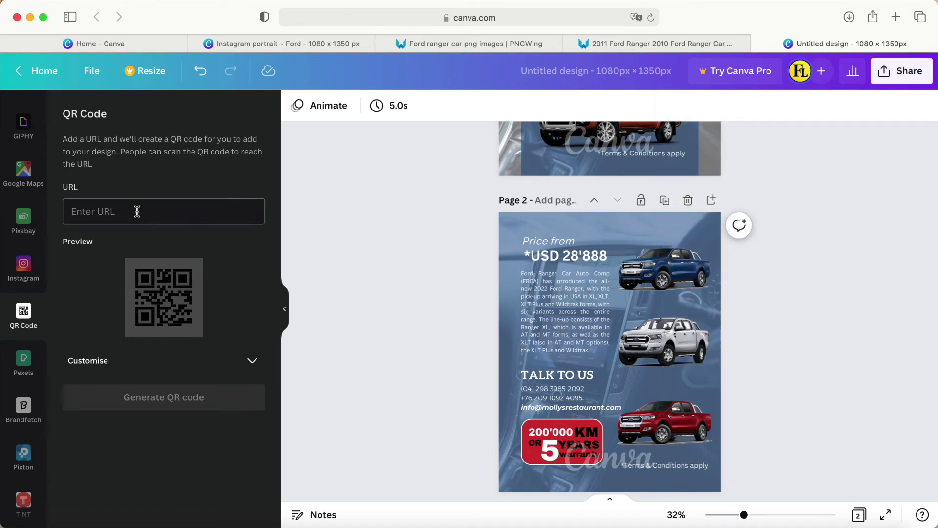
right_click(119, 214)
click(142, 250)
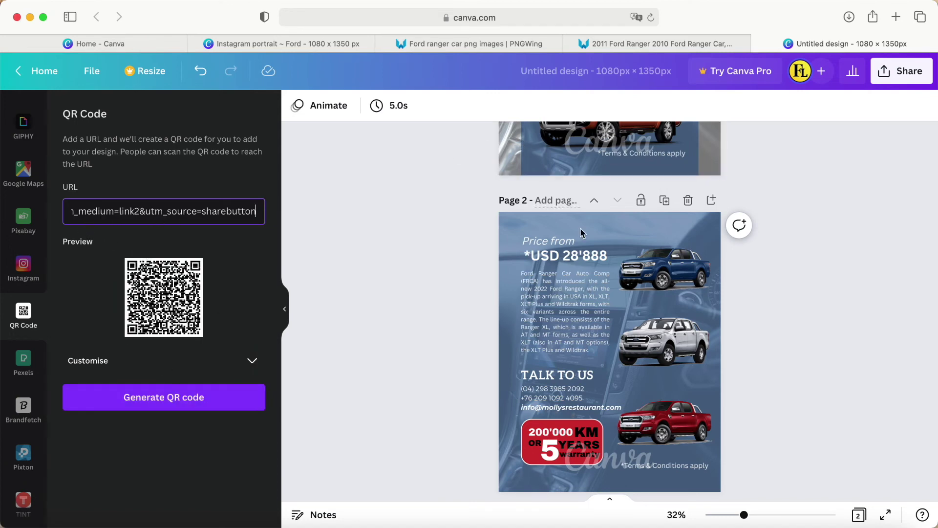
click(163, 399)
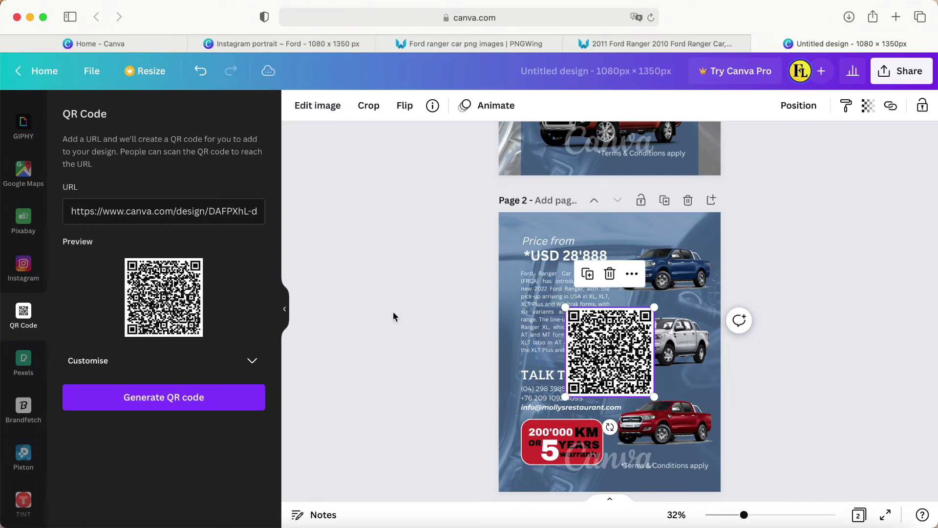
Check that the generated QR code is stored among the uploaded images, and delete its copy from page 2
scroll(40, 205, up, 10)
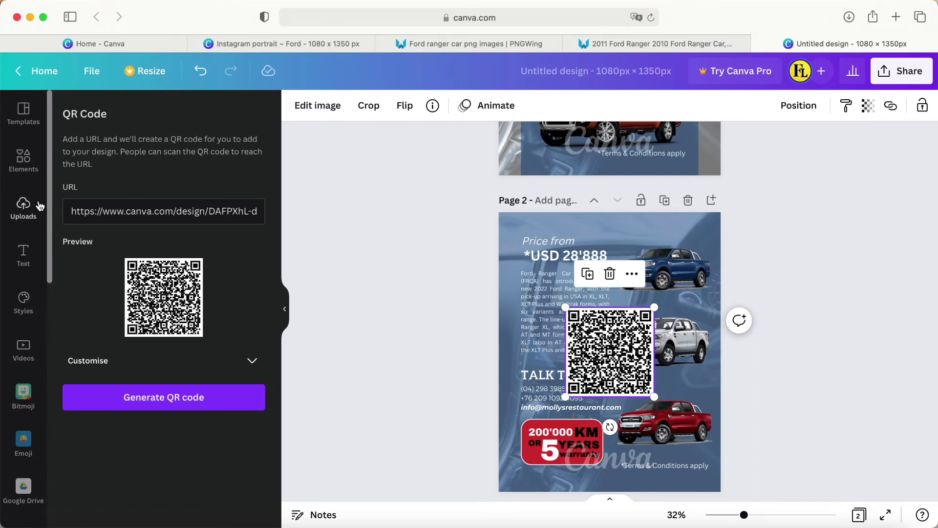
scroll(22, 211, down, 10)
scroll(23, 210, up, 10)
click(23, 215)
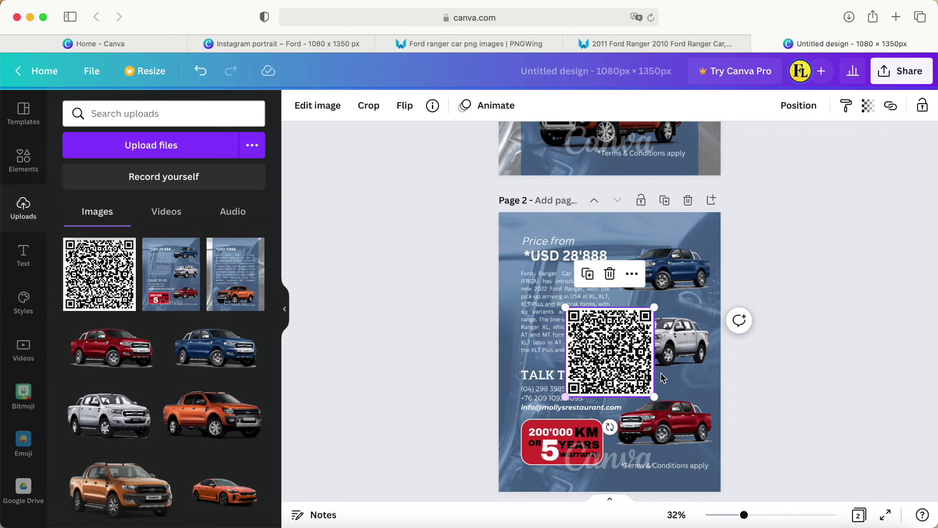
key(Delete)
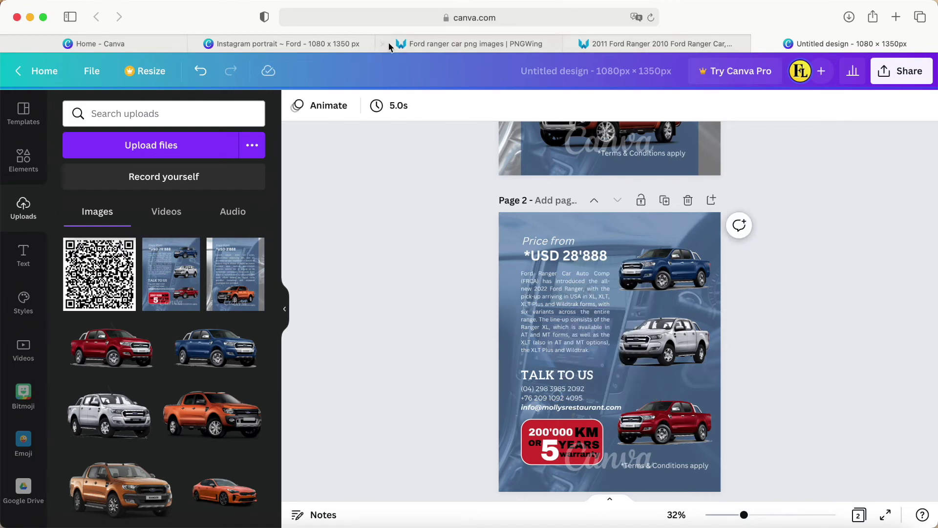
Switch to the "Instagram portrait – Ford" design and look through its pages
click(306, 44)
scroll(411, 259, up, 10)
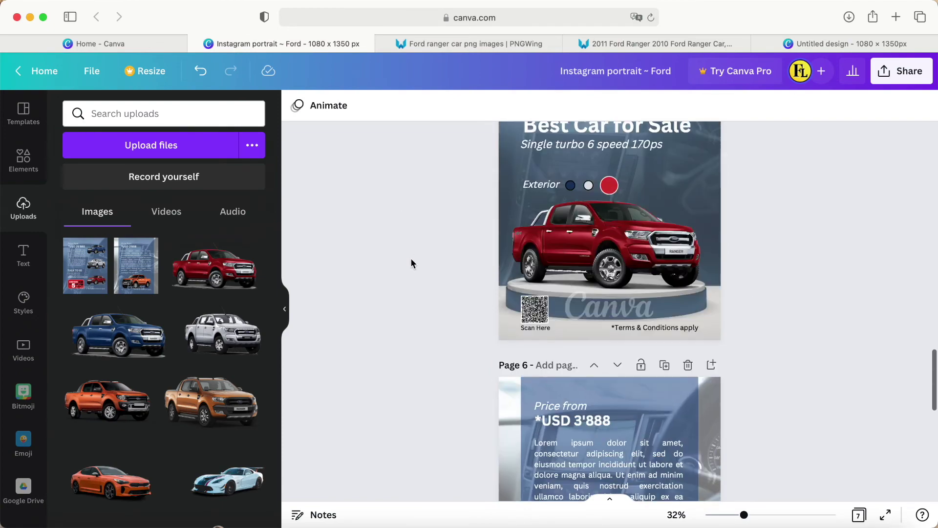
scroll(411, 259, up, 6)
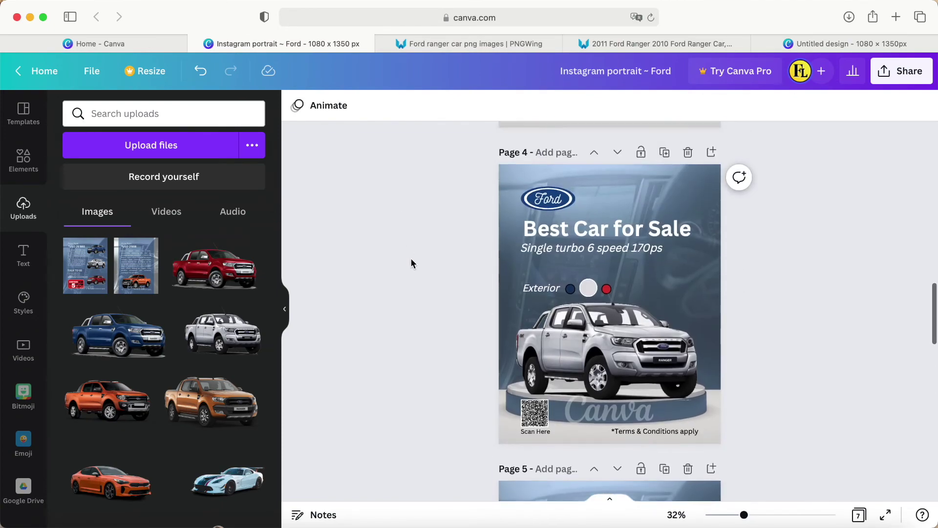
scroll(411, 263, up, 6)
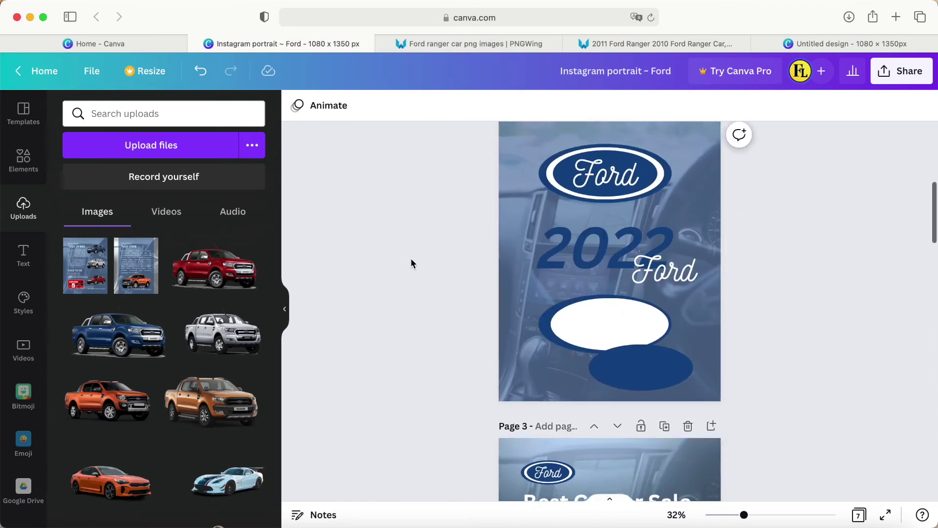
scroll(404, 346, down, 15)
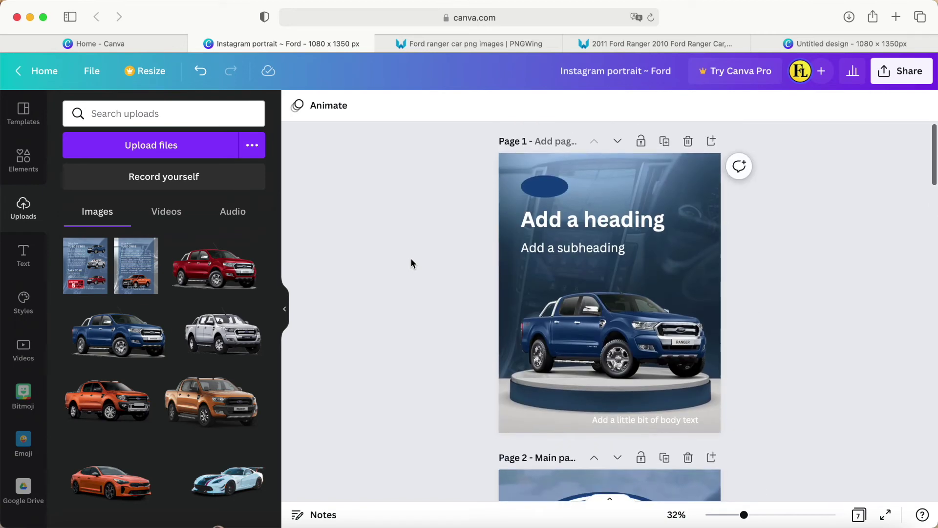
scroll(405, 346, down, 1)
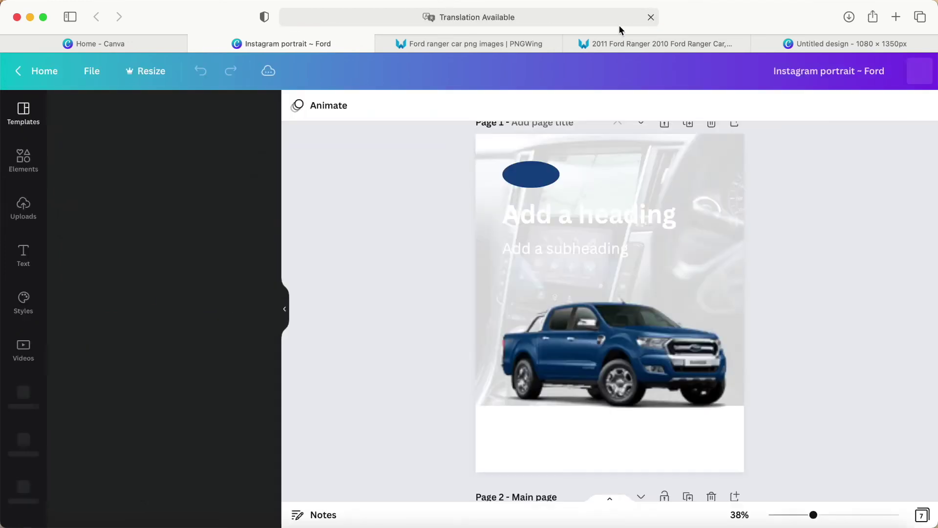
Add the uploaded QR code to page 3, shrink it to match the old QR code, and place it beside that code
scroll(444, 346, down, 10)
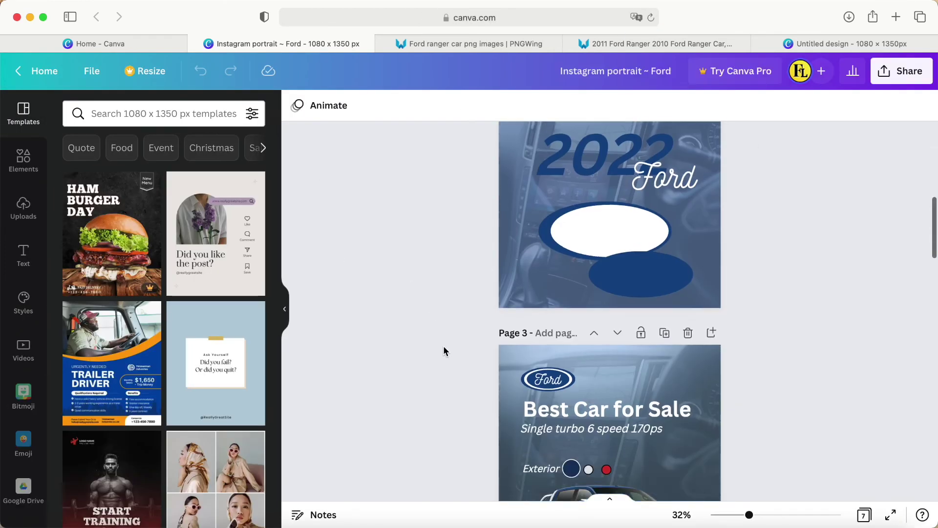
click(23, 207)
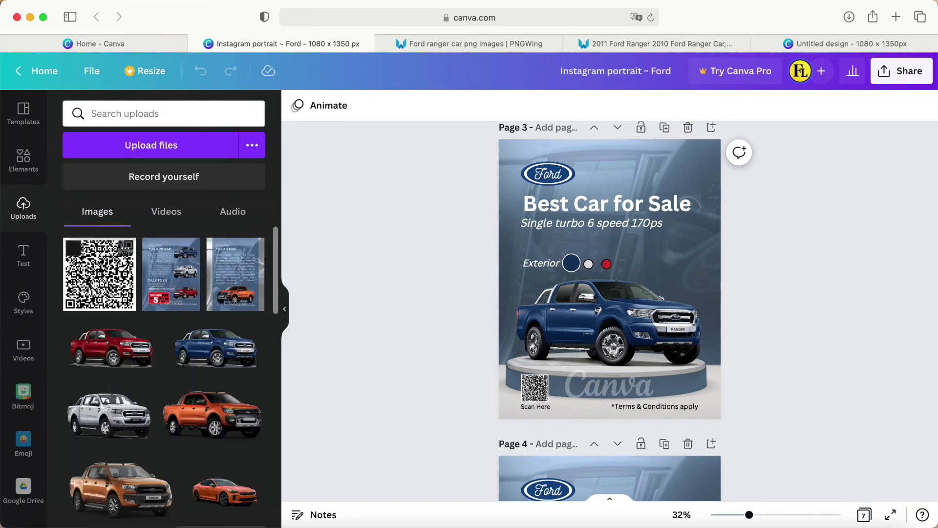
click(96, 285)
drag(652, 235, 594, 296)
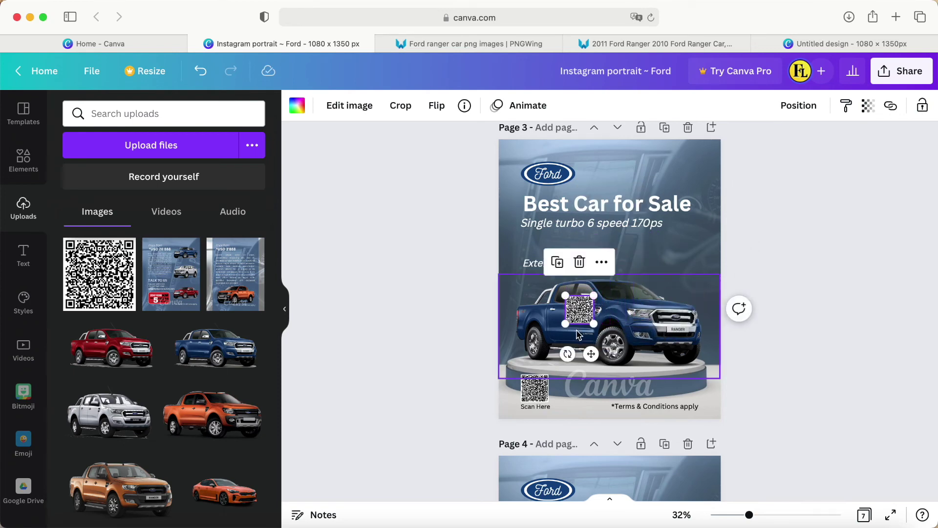
drag(591, 354, 581, 433)
drag(582, 434, 576, 397)
scroll(581, 430, up, 5)
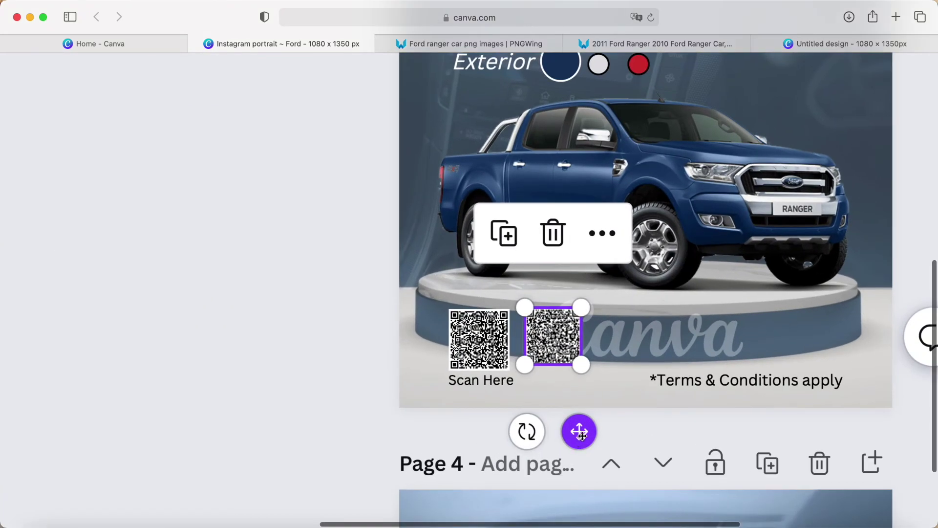
drag(580, 429, 567, 433)
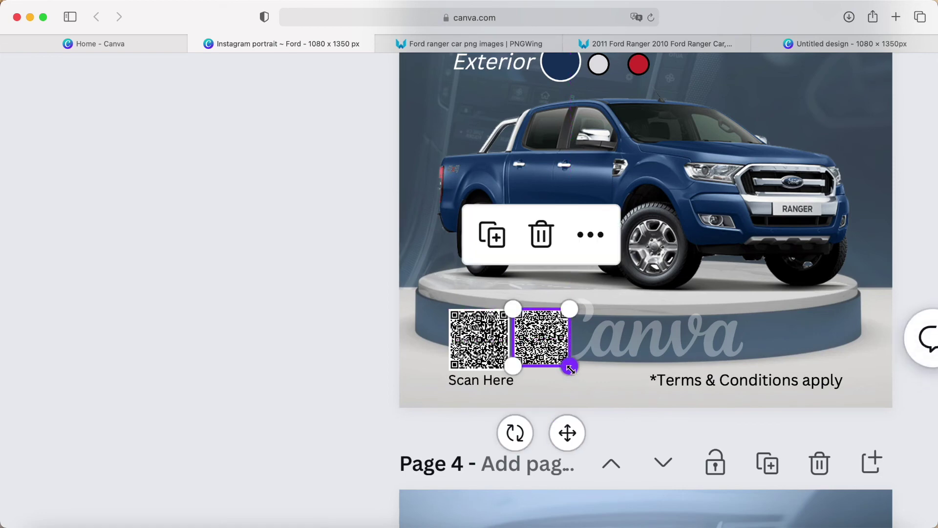
drag(572, 369, 574, 371)
Delete the old QR code on page 3 and move the new one into its place above "Scan Here"
click(479, 339)
key(Delete)
click(552, 333)
drag(552, 333, 489, 333)
click(287, 385)
key(super+slash)
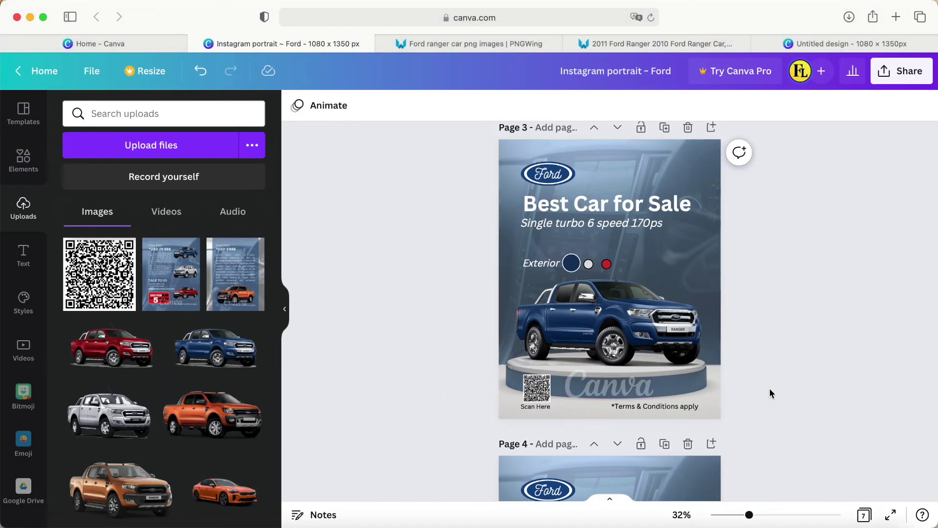
Replace the old QR code on page 4 with a copy of page 3's new QR code above "Scan Here"
scroll(770, 389, down, 2)
click(542, 350)
right_click(540, 345)
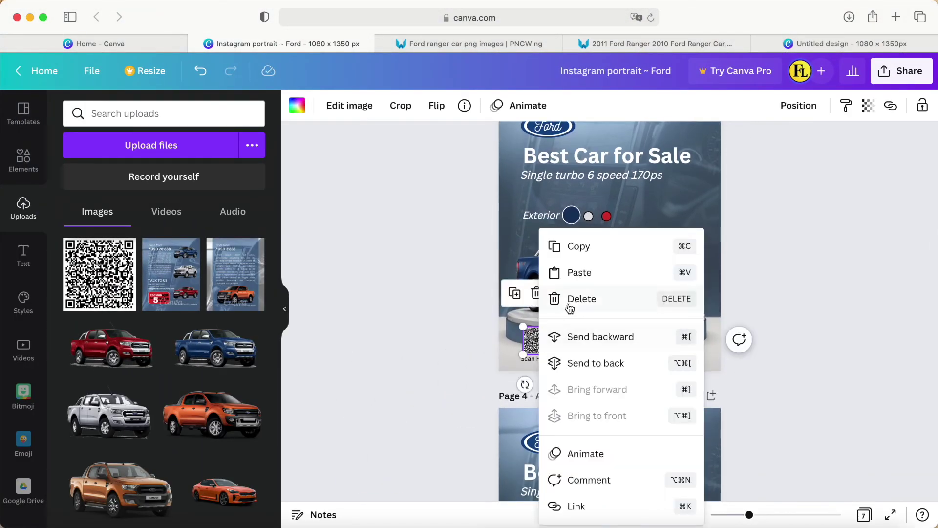
click(577, 247)
scroll(430, 389, down, 5)
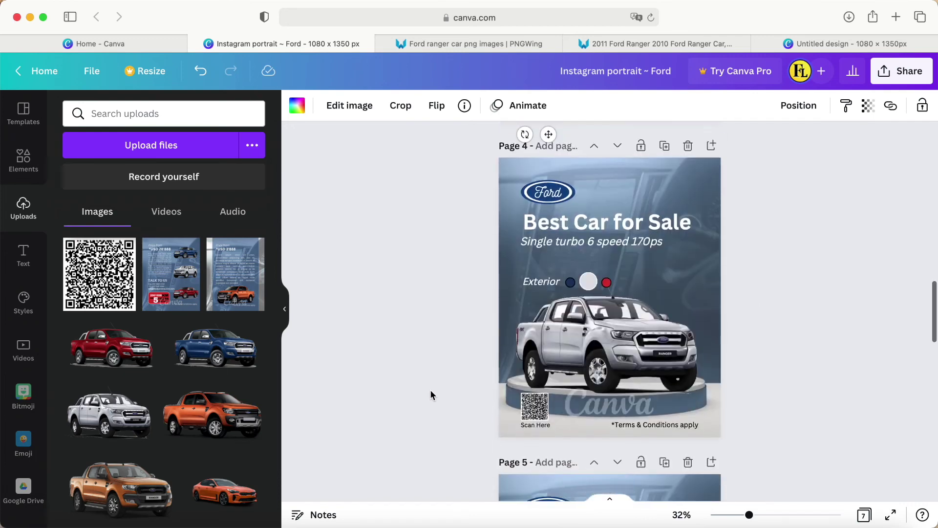
click(542, 397)
key(Delete)
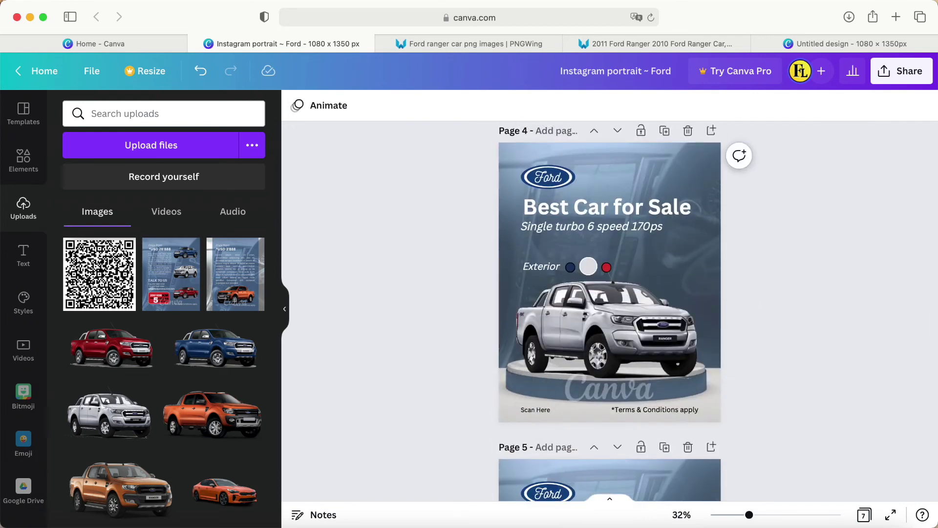
click(523, 389)
right_click(533, 387)
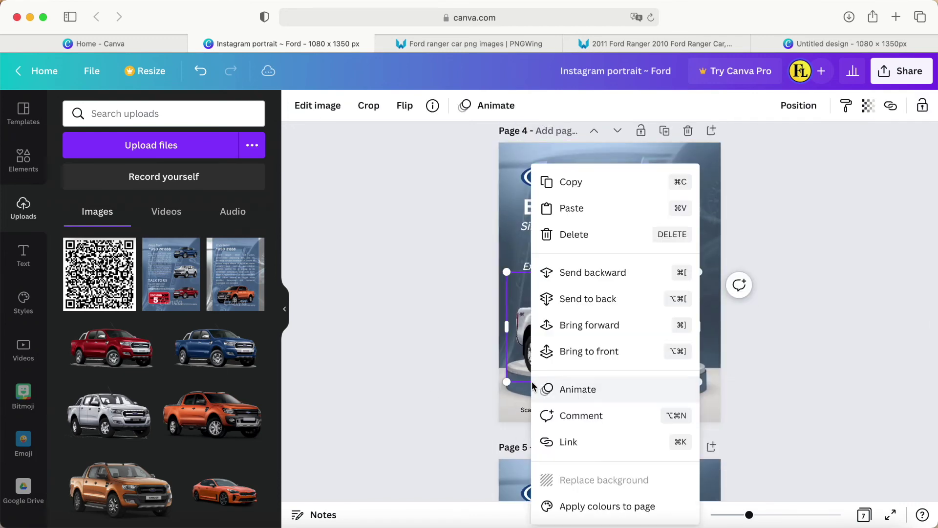
click(570, 210)
click(454, 393)
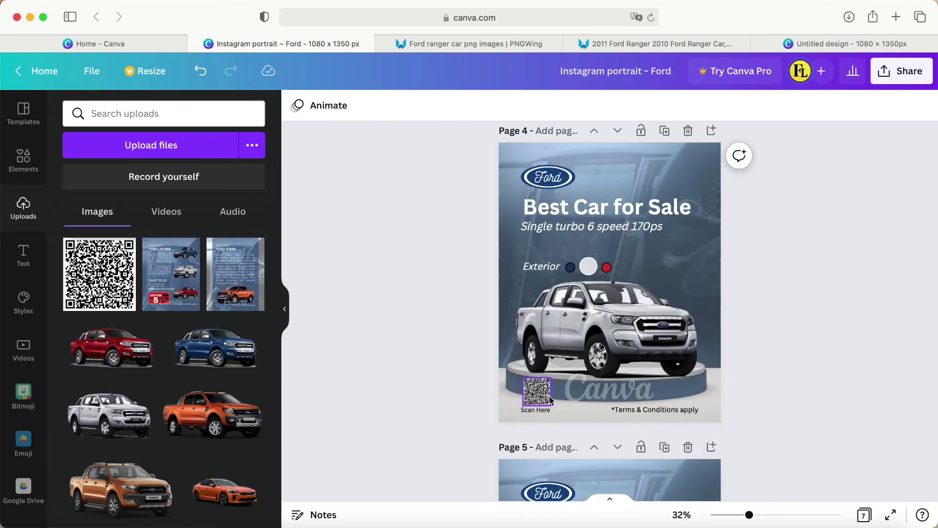
Paste a copy of the new QR code onto page 5 above "Scan Here", where the old code sits
scroll(467, 433, down, 2)
scroll(467, 432, down, 5)
key(cmd+v)
key(shift+Right)
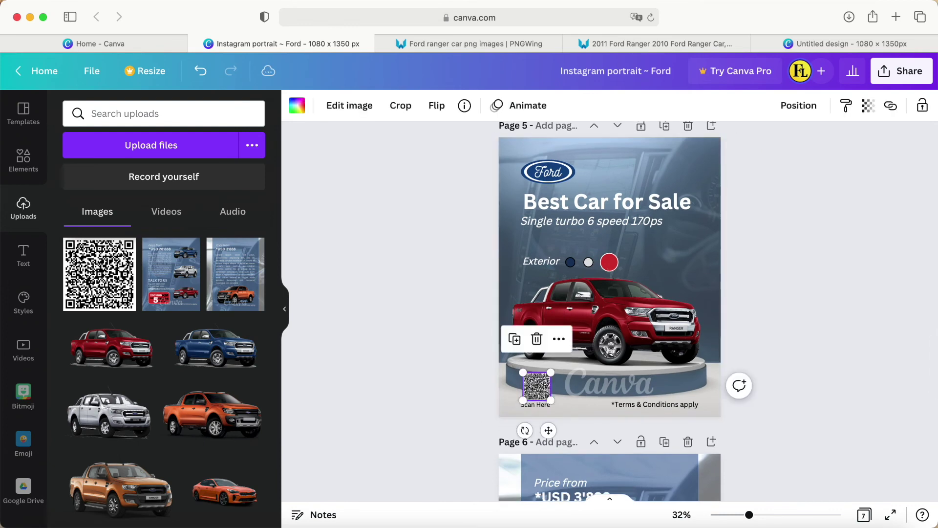
click(401, 409)
Review pages 2 to 7, checking the QR codes on the car pages and the content of the price and contact pages
scroll(404, 410, down, 5)
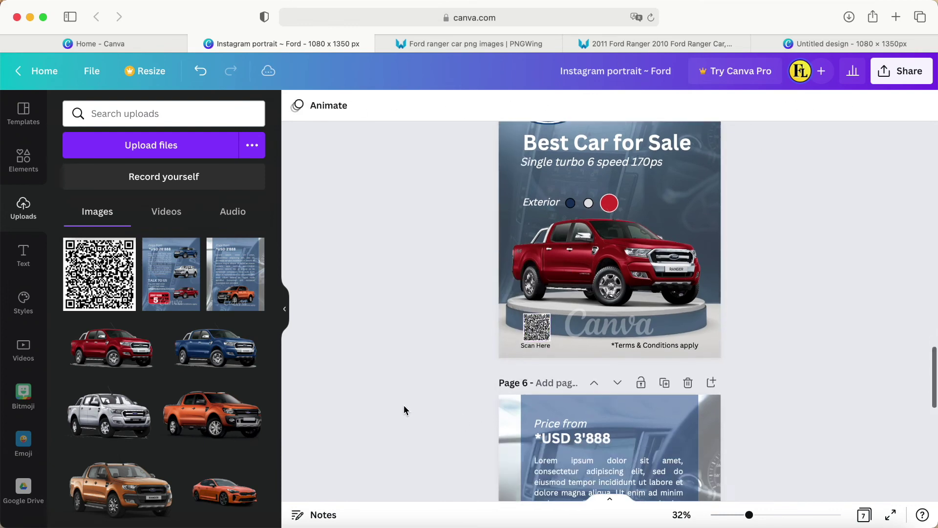
scroll(403, 410, up, 3)
scroll(404, 406, up, 10)
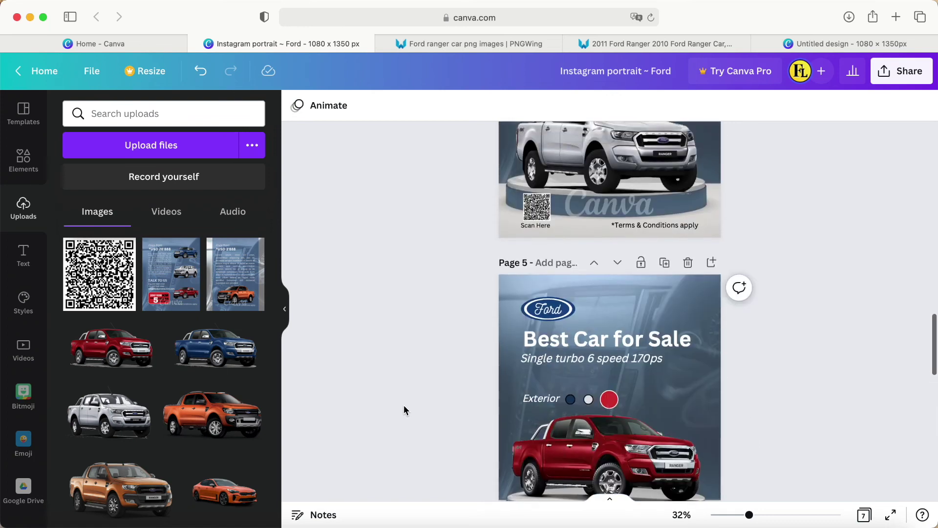
scroll(404, 410, down, 5)
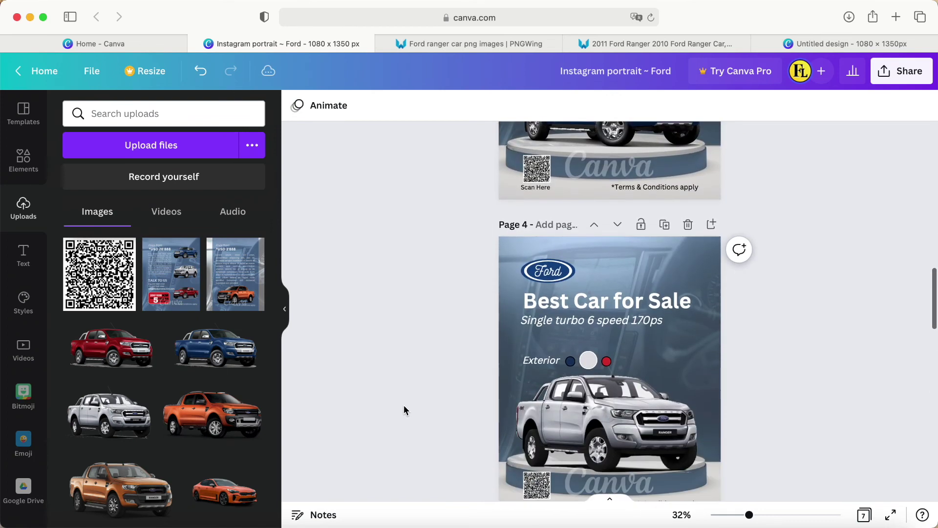
scroll(404, 410, down, 3)
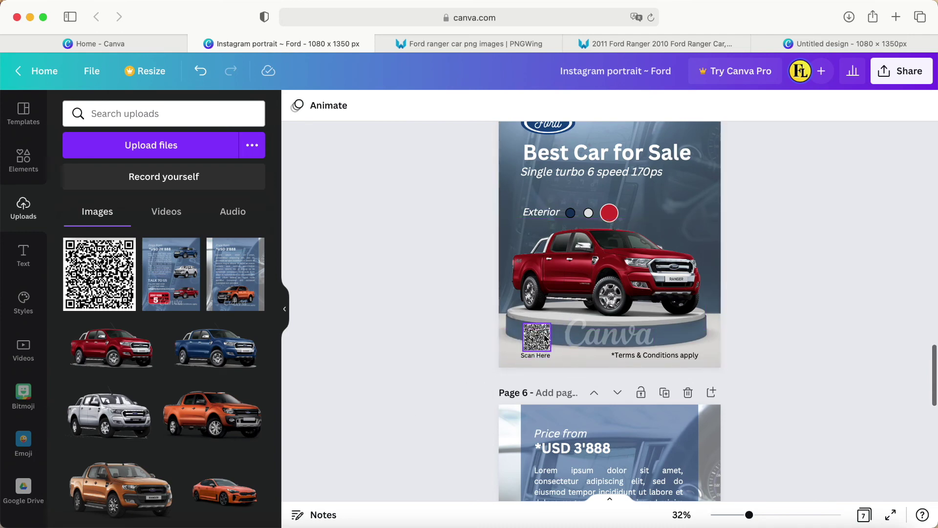
scroll(545, 337, down, 1)
scroll(538, 381, down, 3)
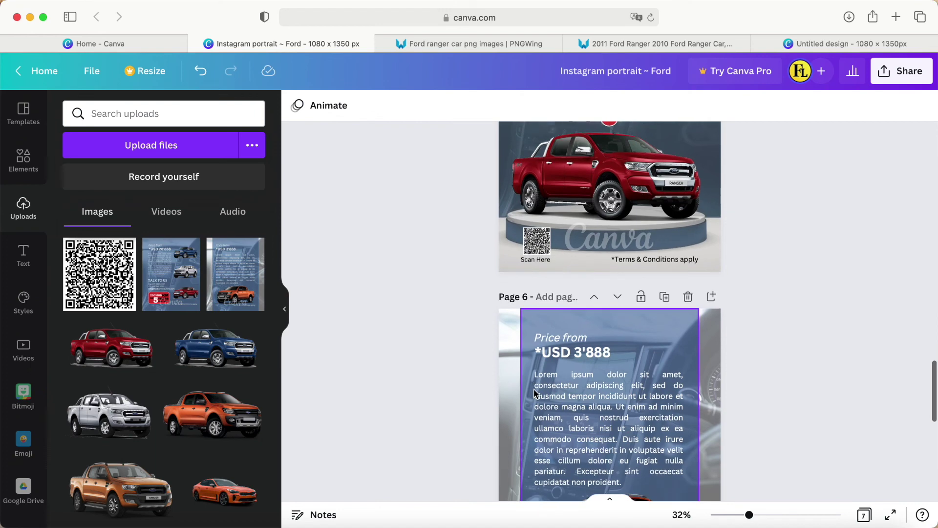
scroll(535, 392, down, 5)
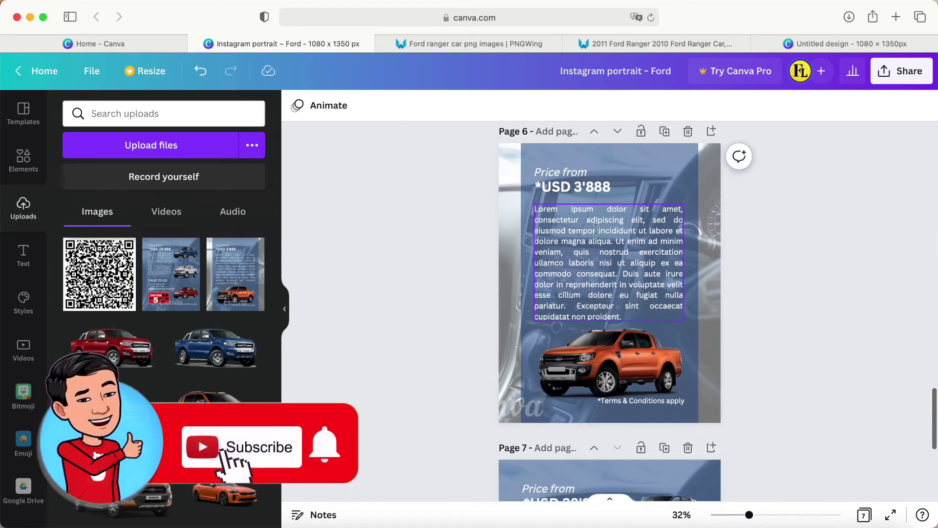
scroll(588, 297, down, 4)
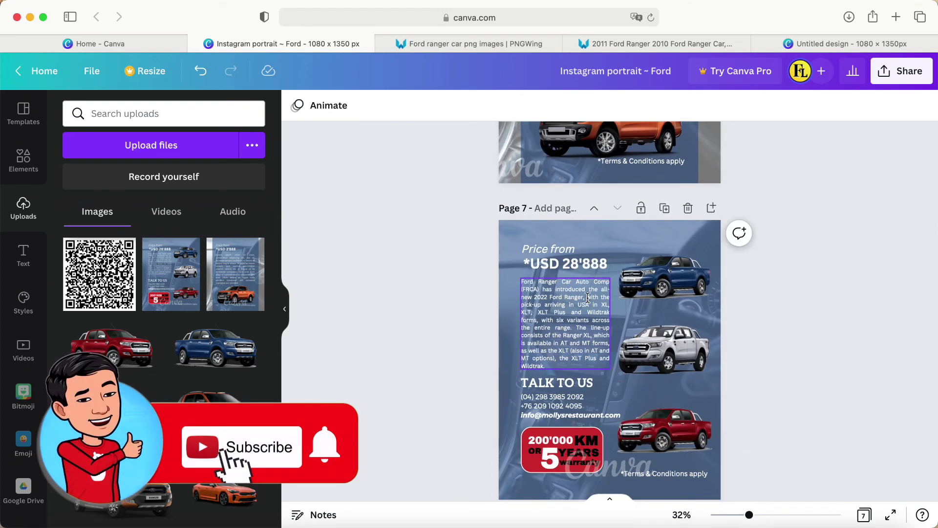
scroll(588, 297, up, 15)
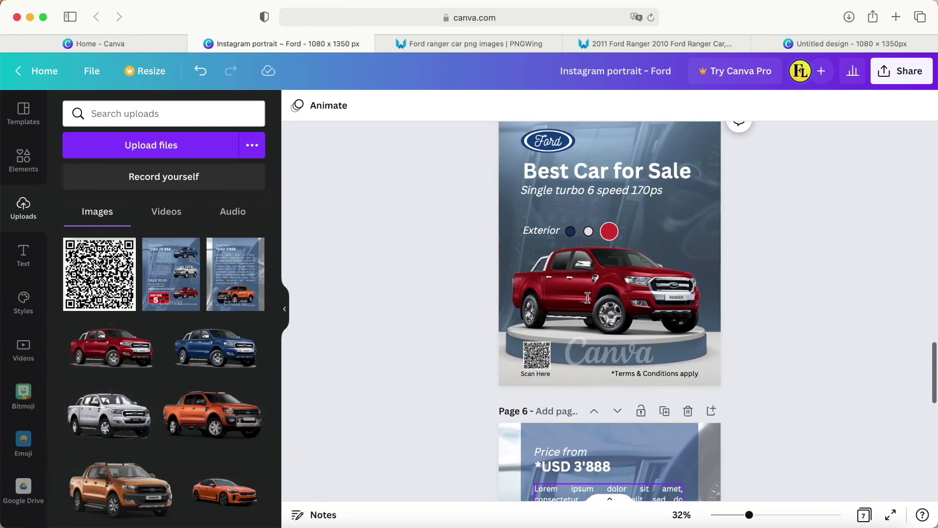
scroll(588, 299, up, 1)
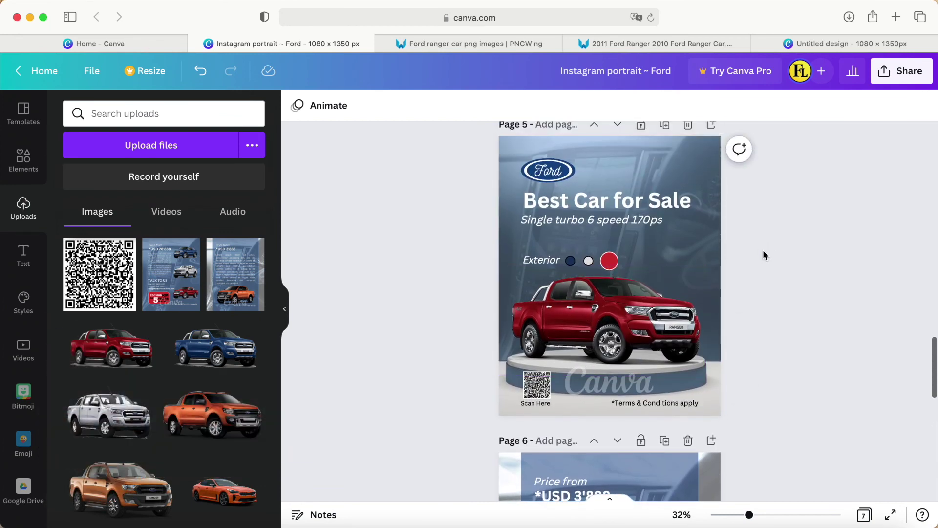
scroll(764, 250, up, 1)
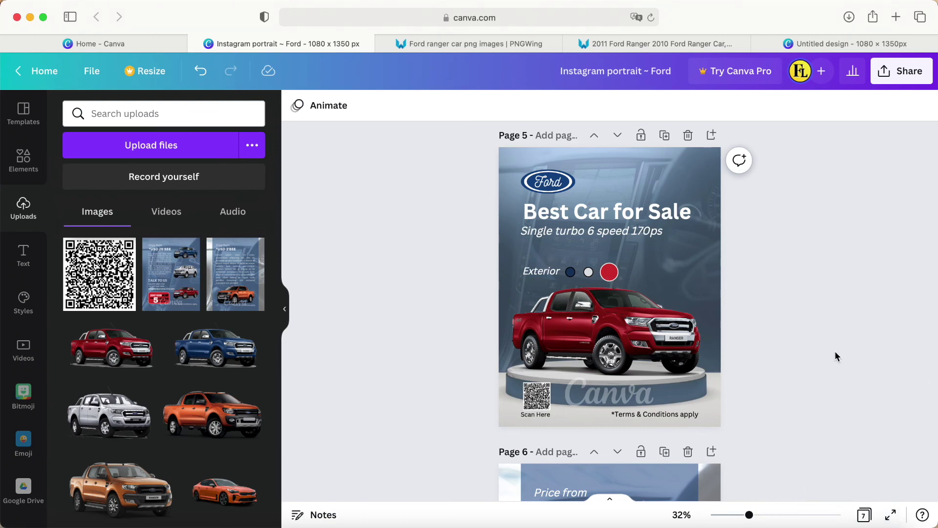
scroll(836, 356, up, 15)
scroll(836, 356, down, 5)
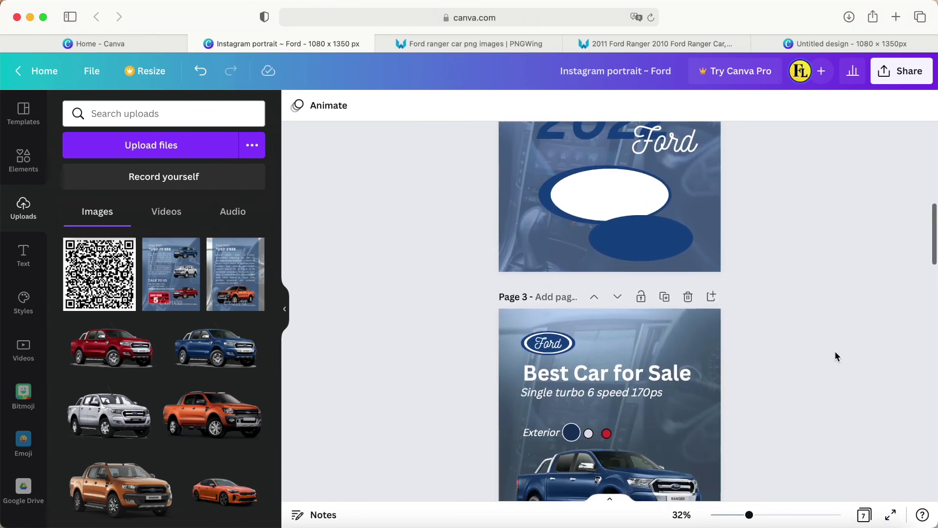
Present the design full screen from page 3 and advance through the blue, white and red car pages to the price pages
click(692, 220)
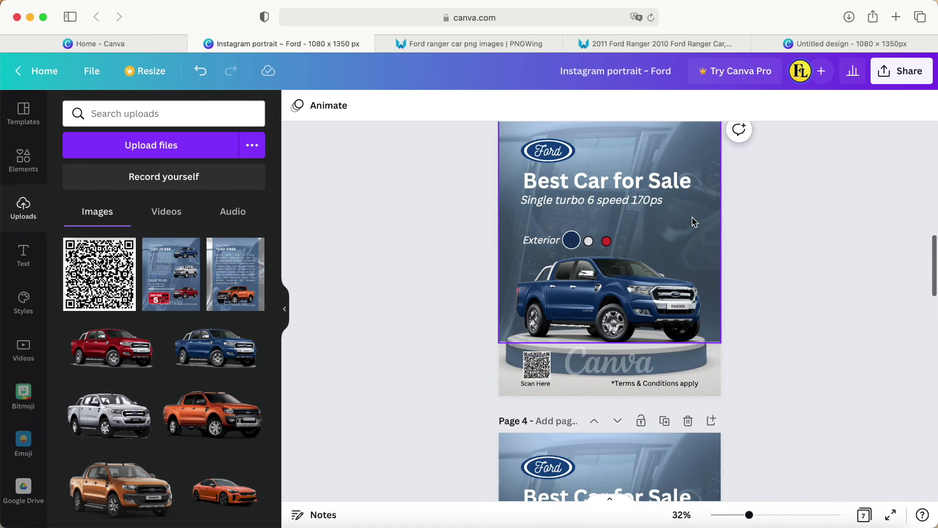
click(891, 517)
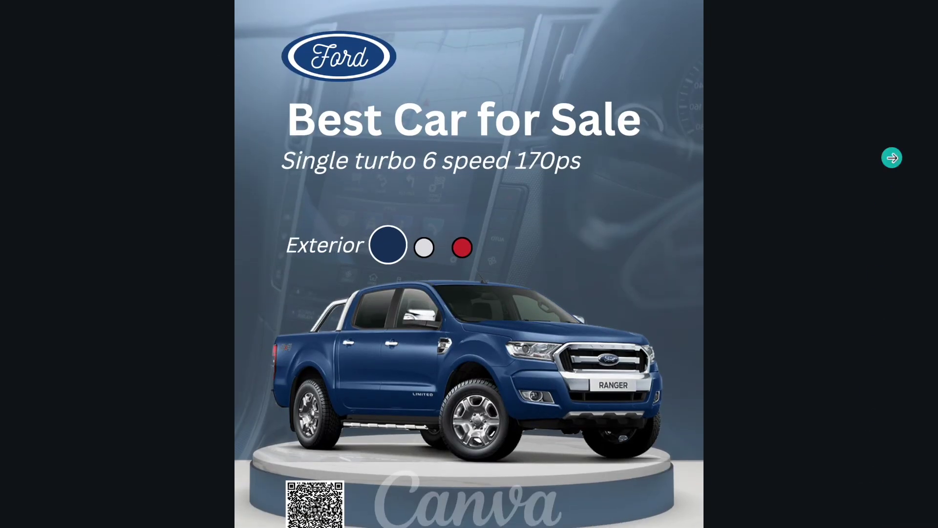
mouse_move(919, 2)
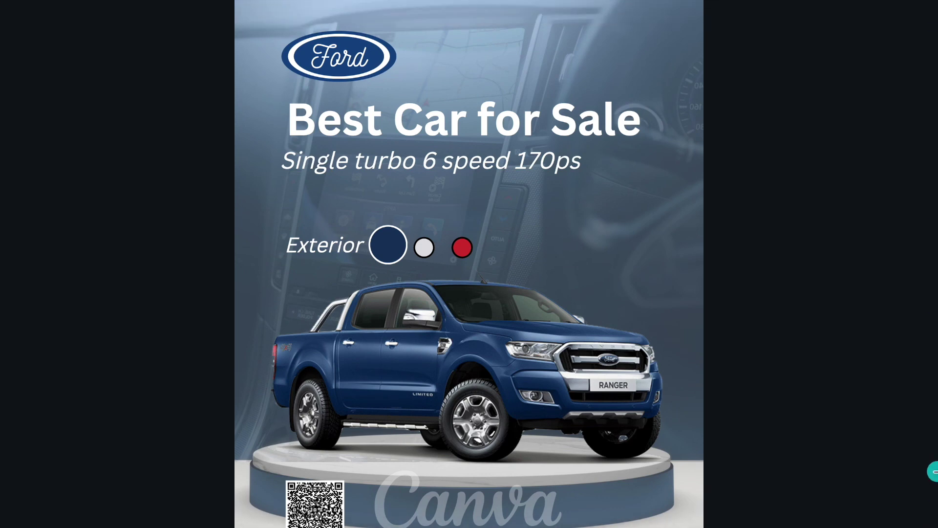
key(Right)
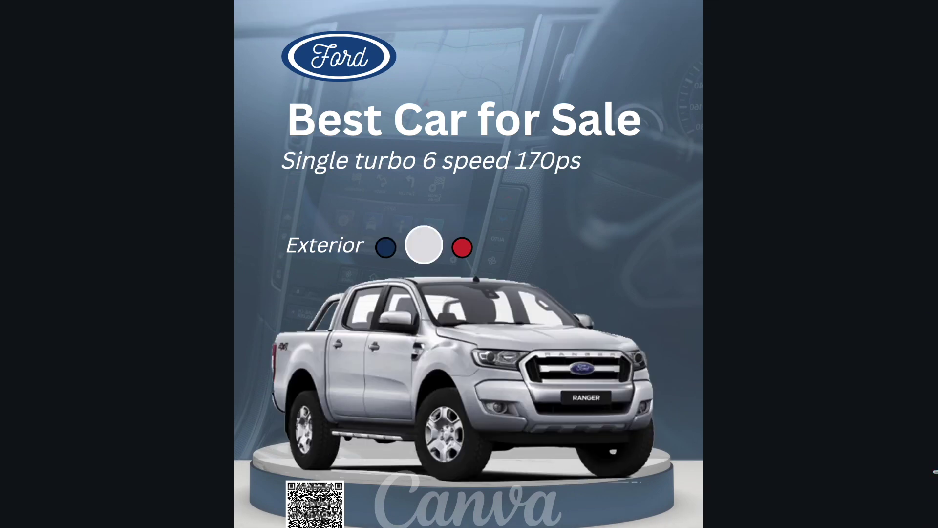
key(Right)
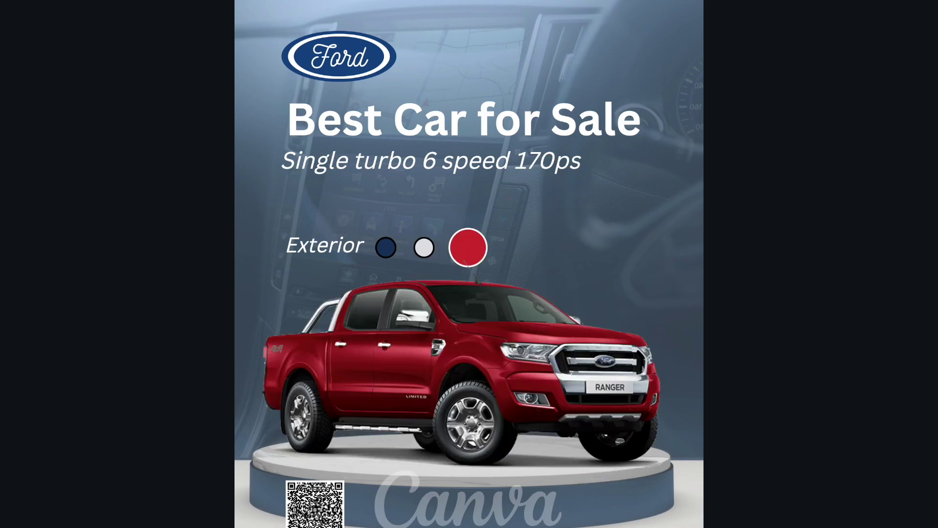
key(Right)
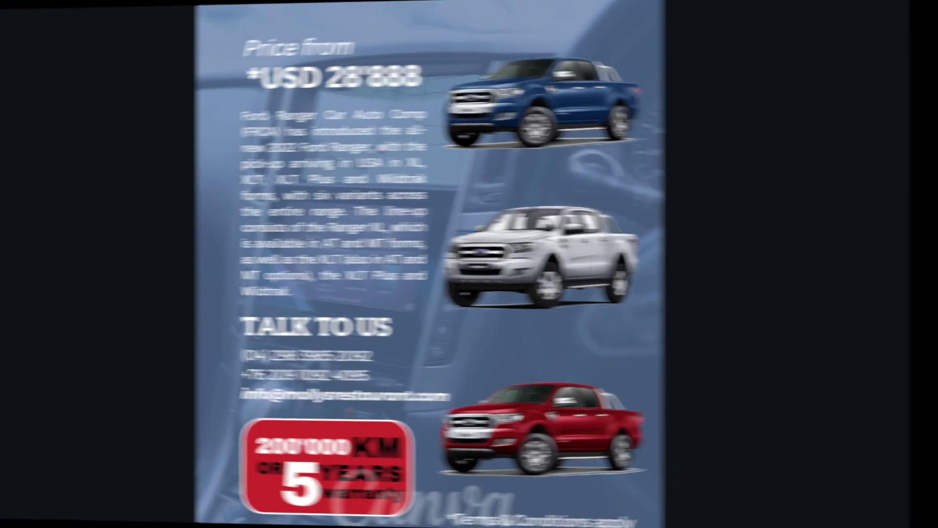